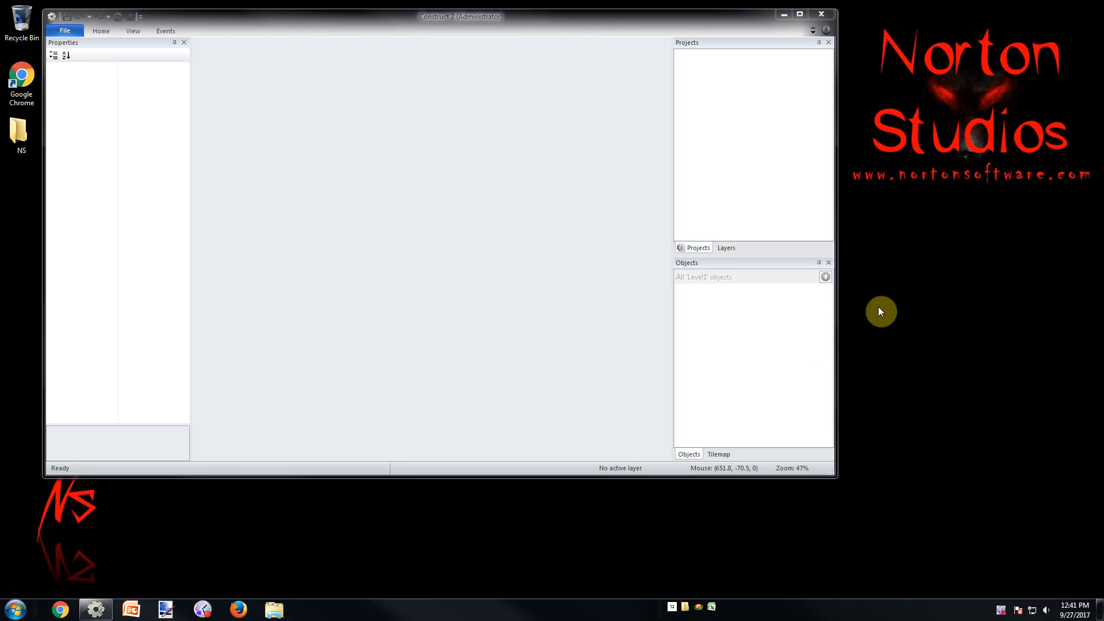
Step: Open the recent project NortonPatreon.caproj and enlarge the program window
{"action": "left_click", "coordinate": [60, 31]}
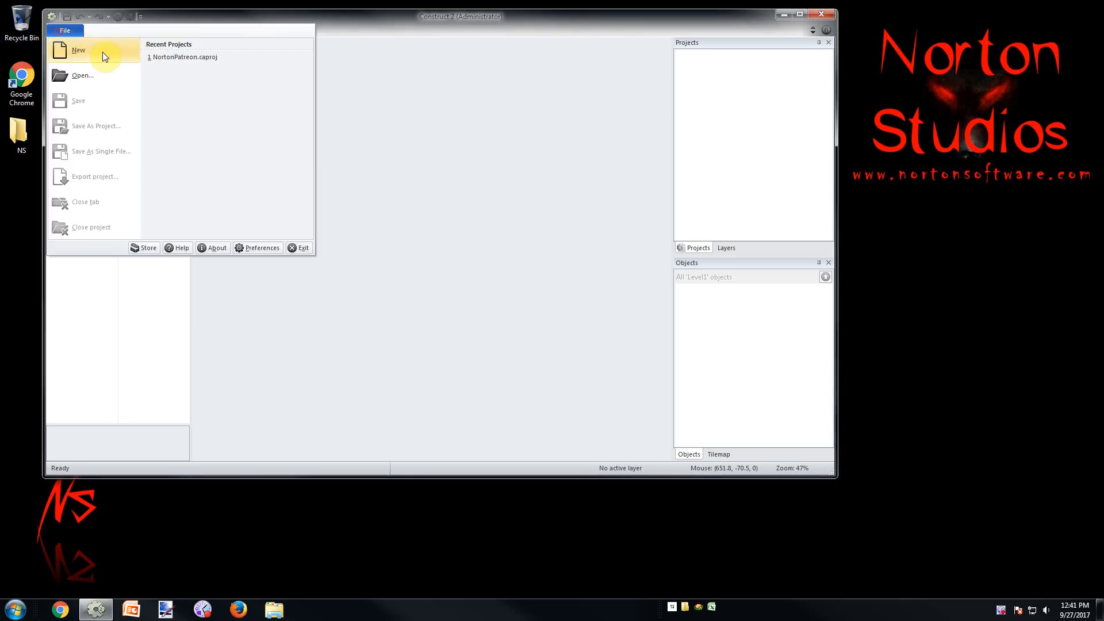
{"action": "left_click", "coordinate": [166, 59]}
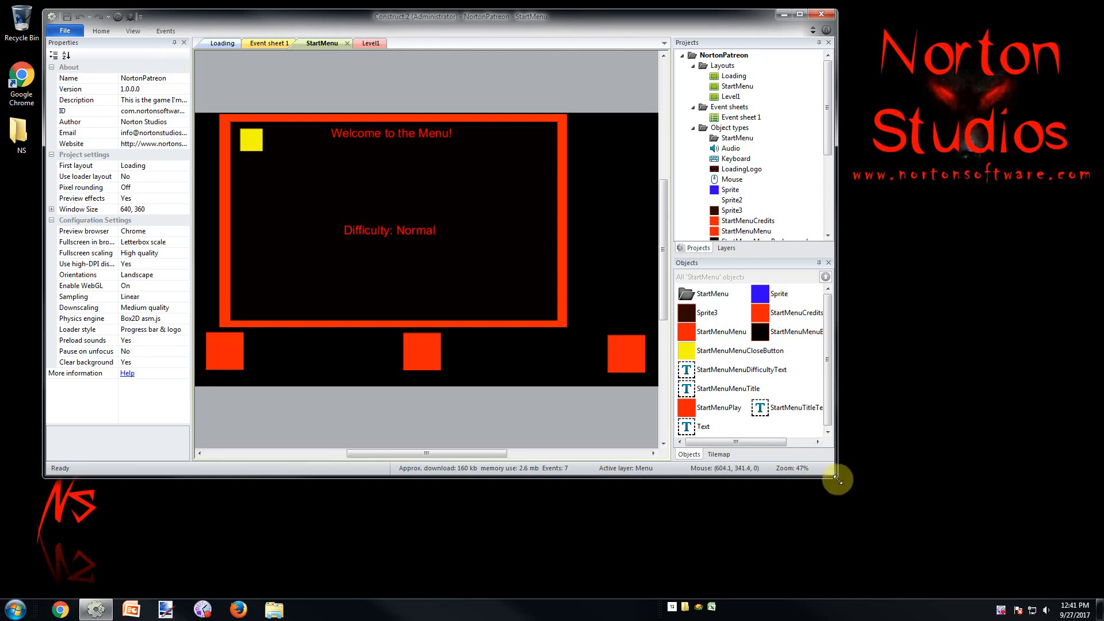
{"action": "left_click_drag", "start_coordinate": [836, 478], "coordinate": [1017, 555]}
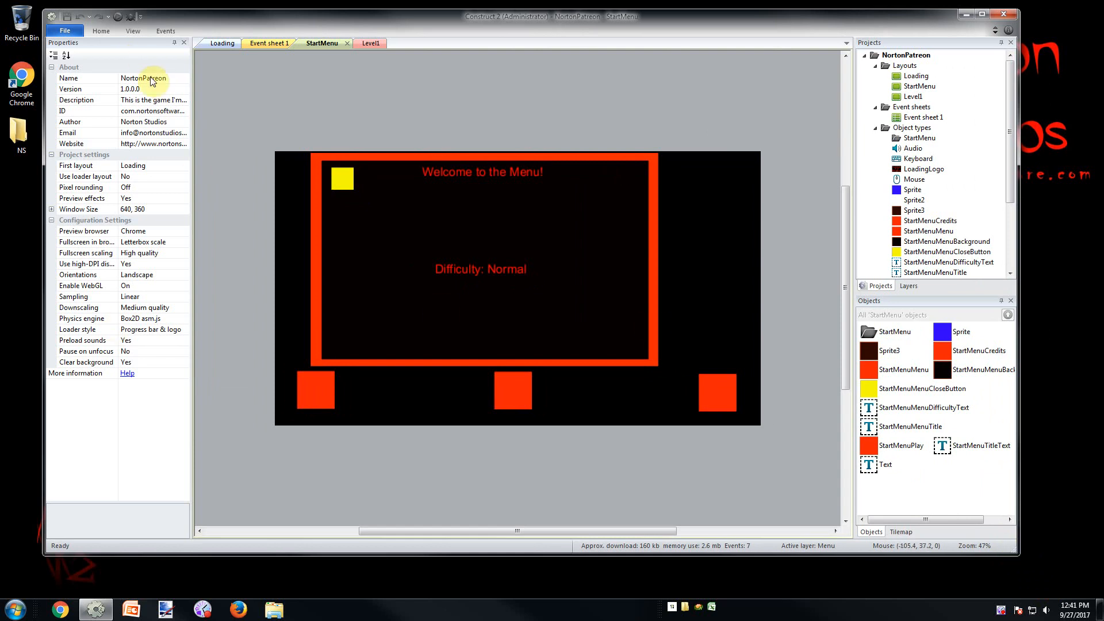
Step: Look through the project's open Loading, StartMenu and Level1 layouts and Event sheet 1
{"action": "left_click", "coordinate": [262, 43]}
{"action": "left_click", "coordinate": [227, 44]}
{"action": "left_click", "coordinate": [271, 44]}
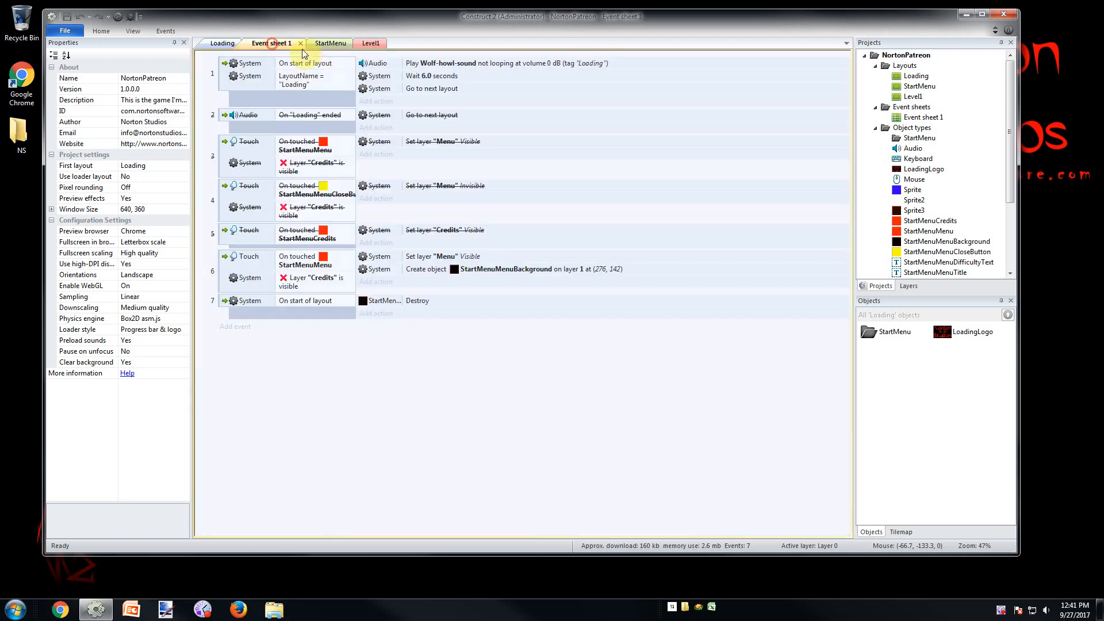
{"action": "left_click", "coordinate": [326, 44]}
{"action": "left_click", "coordinate": [266, 44]}
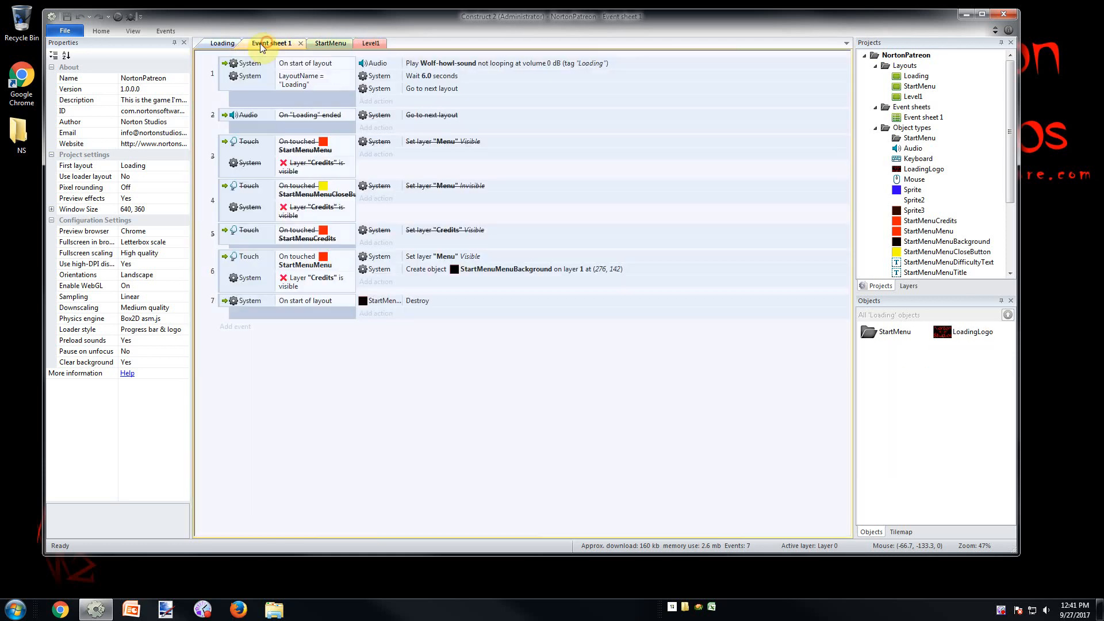
{"action": "left_click", "coordinate": [222, 44]}
{"action": "left_click", "coordinate": [368, 44]}
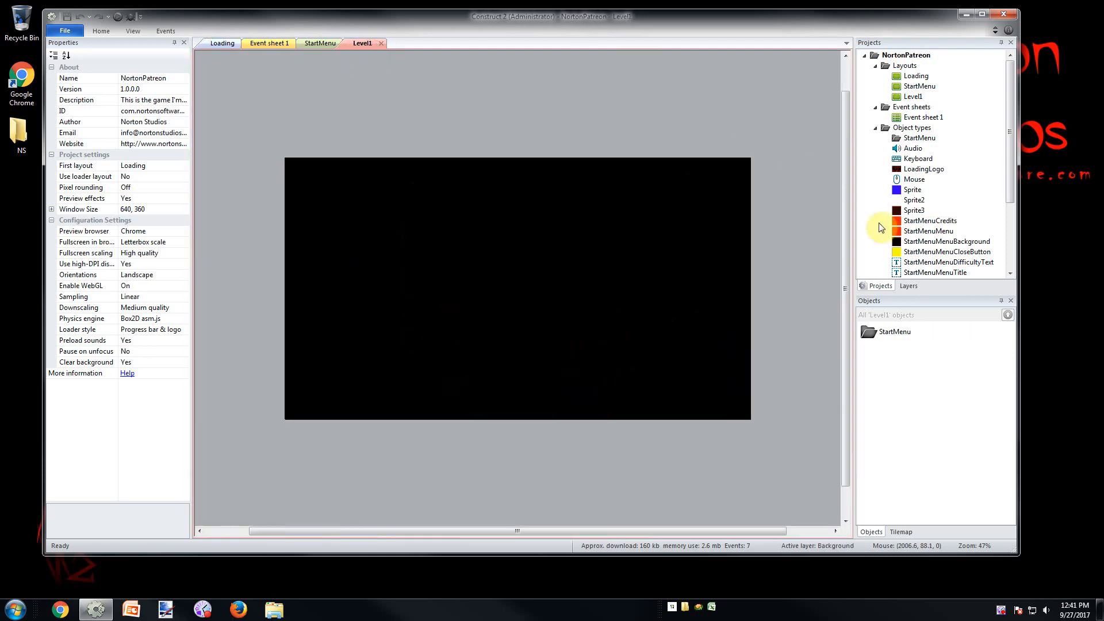
Step: Examine Level1's layers by hiding and showing the Store, Pause, UI and Background layers again
{"action": "left_click", "coordinate": [908, 286]}
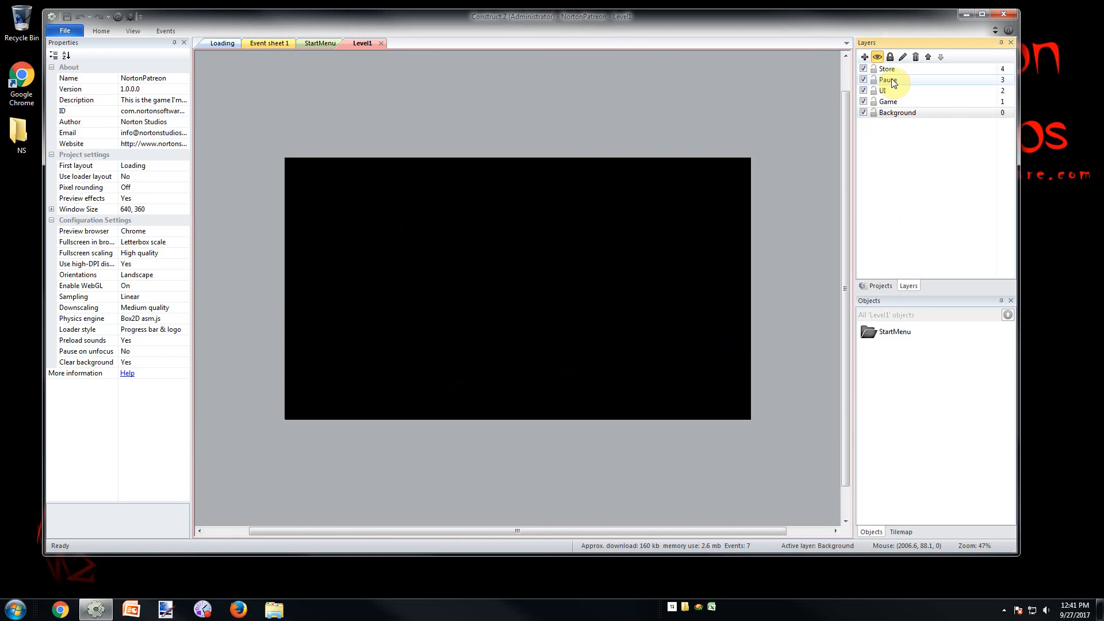
{"action": "left_click", "coordinate": [863, 68]}
{"action": "left_click", "coordinate": [863, 79]}
{"action": "left_click", "coordinate": [863, 91]}
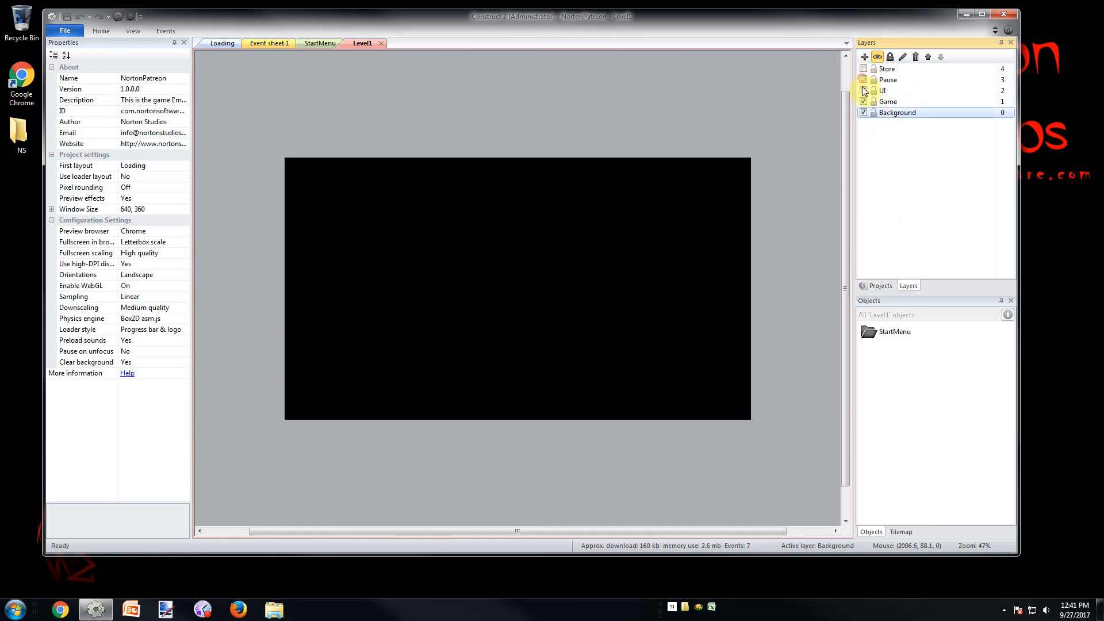
{"action": "left_click", "coordinate": [863, 113]}
{"action": "left_click", "coordinate": [863, 112]}
{"action": "left_click", "coordinate": [864, 93]}
{"action": "left_click", "coordinate": [863, 79]}
{"action": "left_click", "coordinate": [863, 68]}
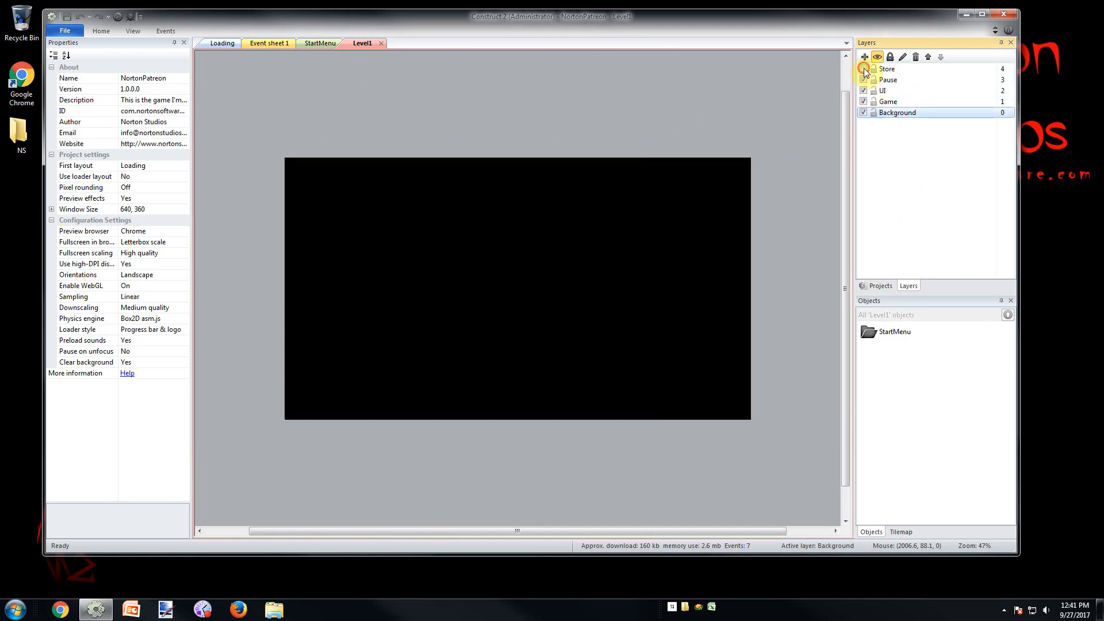
Step: Review the StartMenu and Loading layouts from the project's layout list
{"action": "left_click", "coordinate": [327, 43]}
{"action": "left_click", "coordinate": [880, 286]}
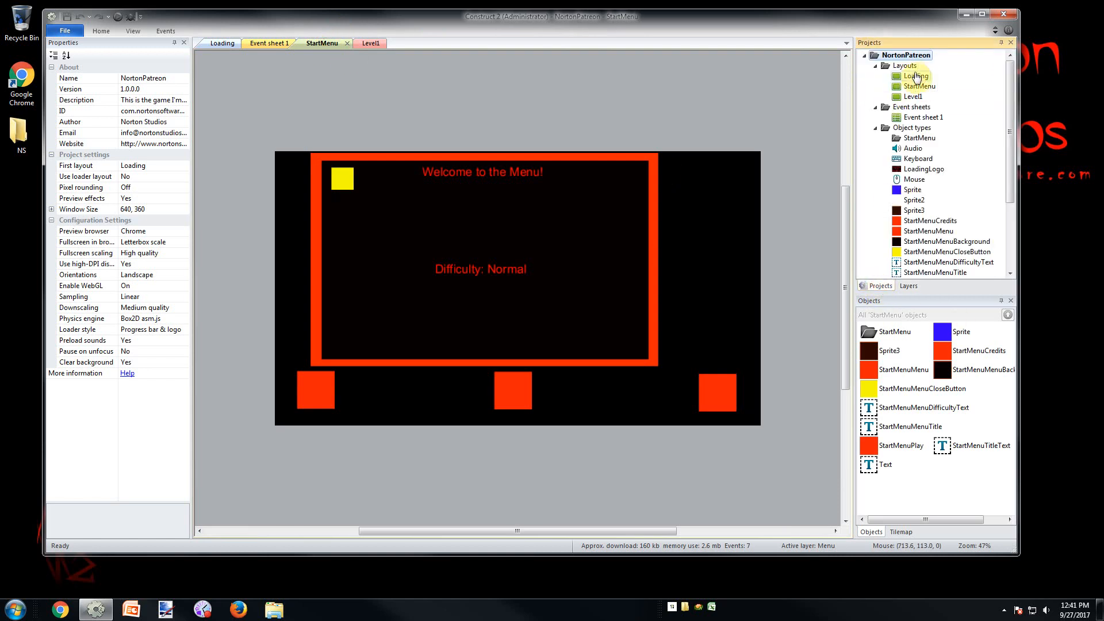
{"action": "double_click", "coordinate": [917, 77]}
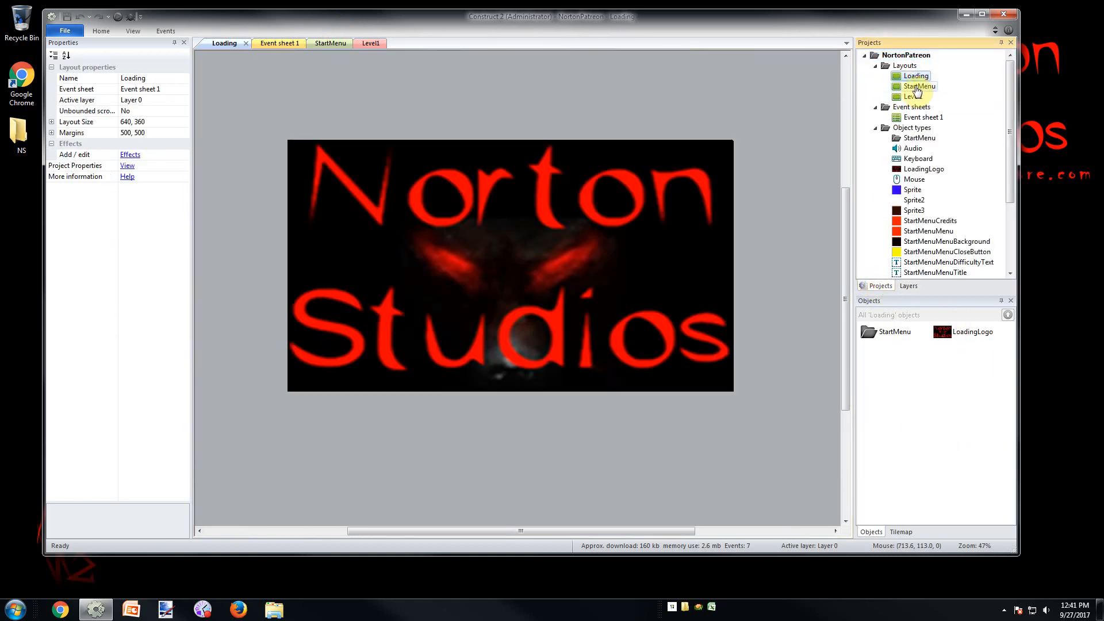
{"action": "double_click", "coordinate": [918, 87]}
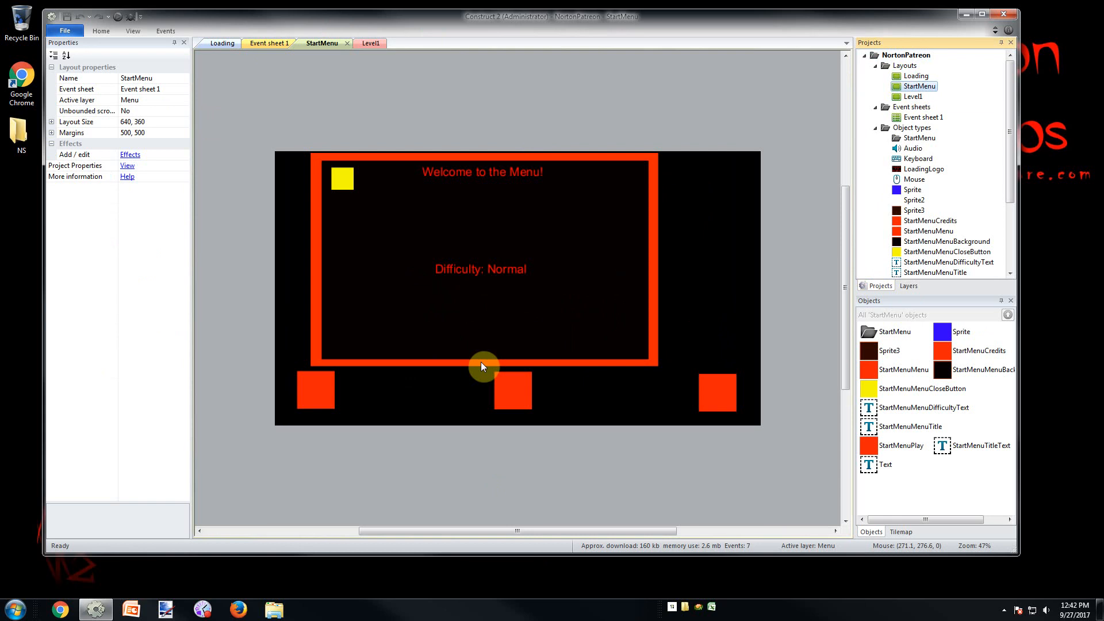
Step: Open the Level1 layout and select its Background layer
{"action": "double_click", "coordinate": [914, 96]}
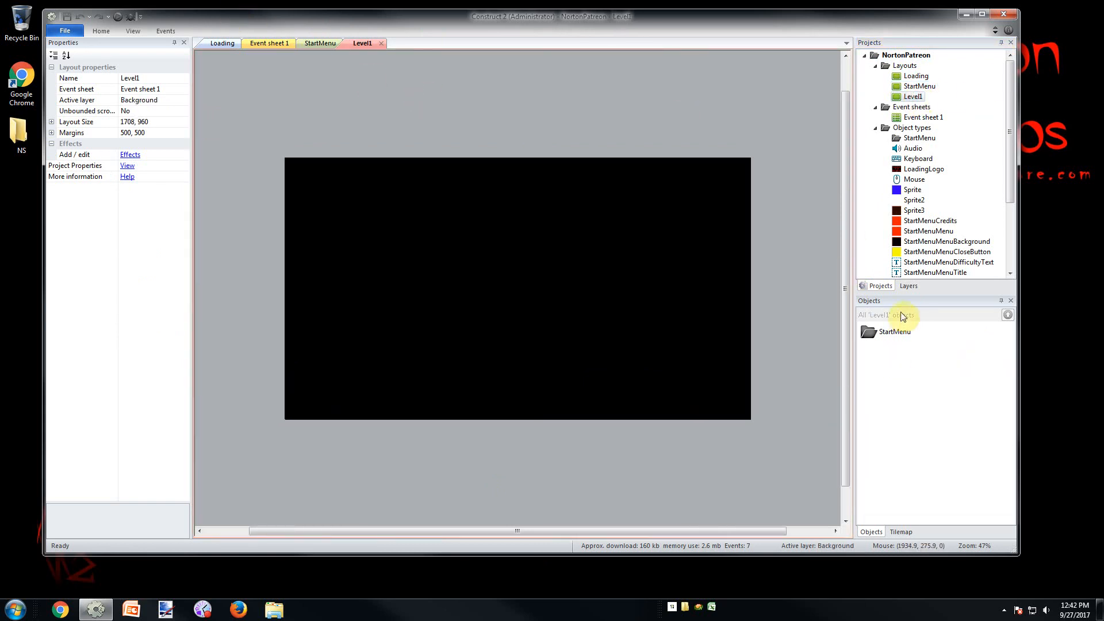
{"action": "left_click", "coordinate": [909, 286]}
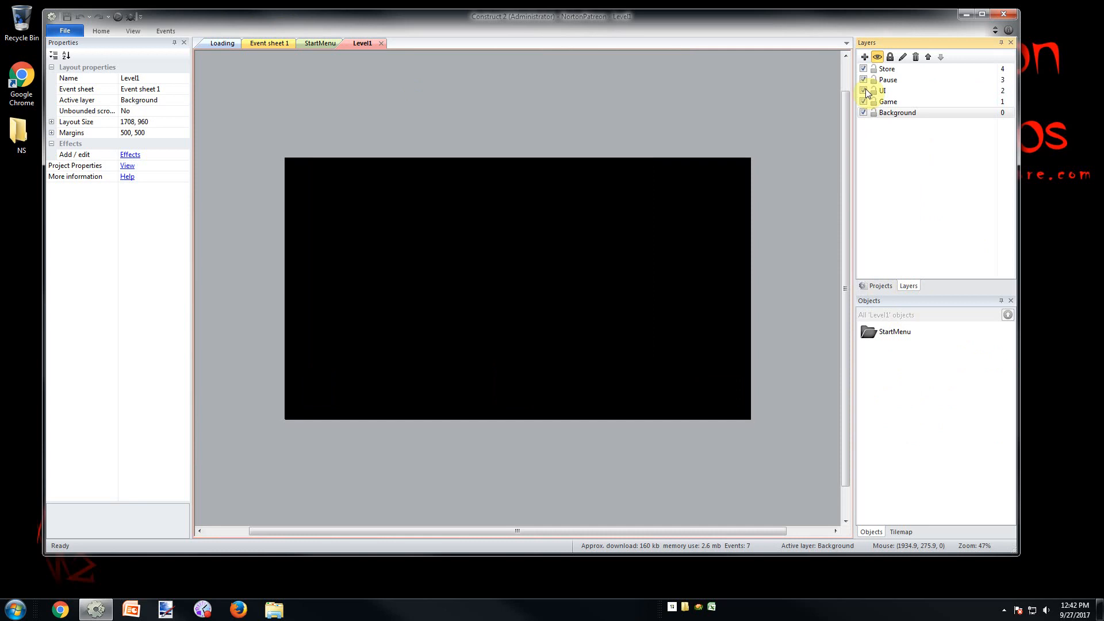
{"action": "left_click", "coordinate": [887, 112]}
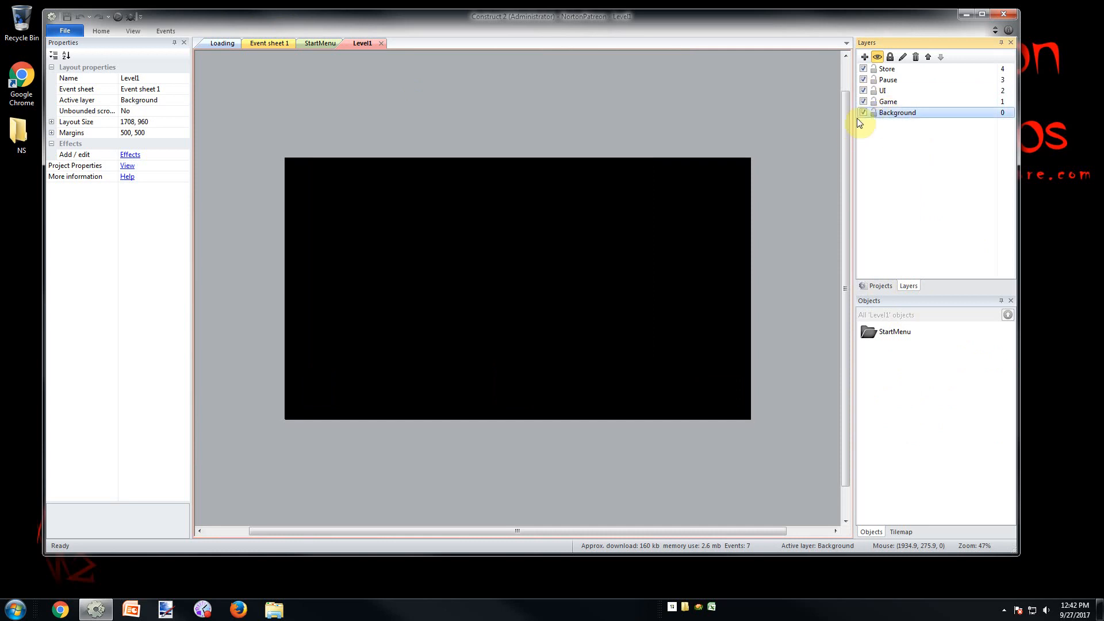
{"action": "left_click", "coordinate": [549, 119]}
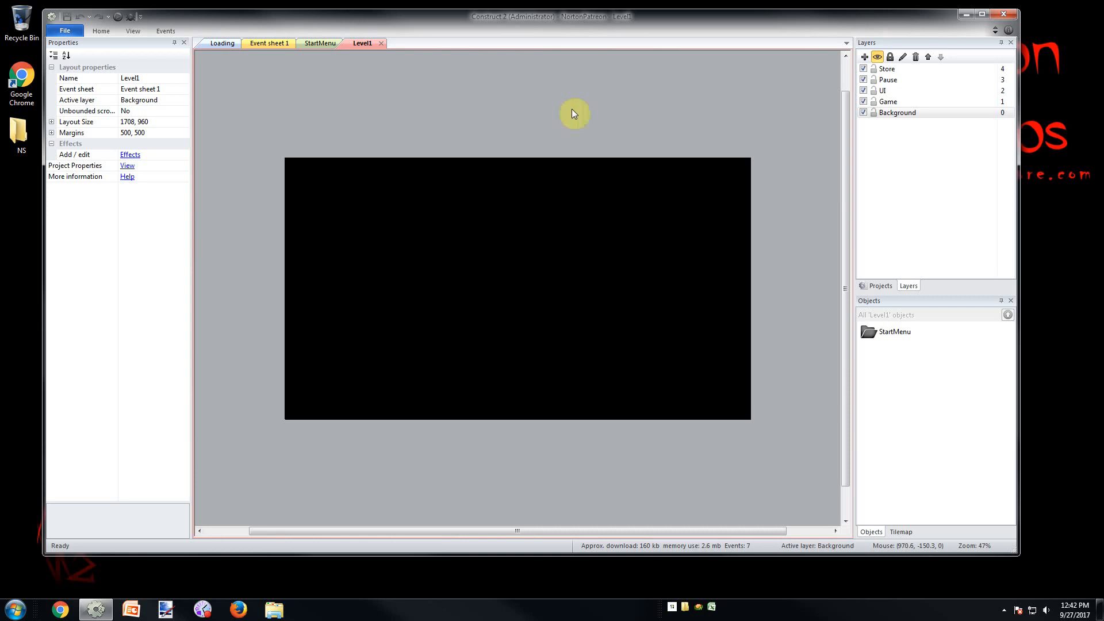
{"action": "left_click", "coordinate": [899, 117]}
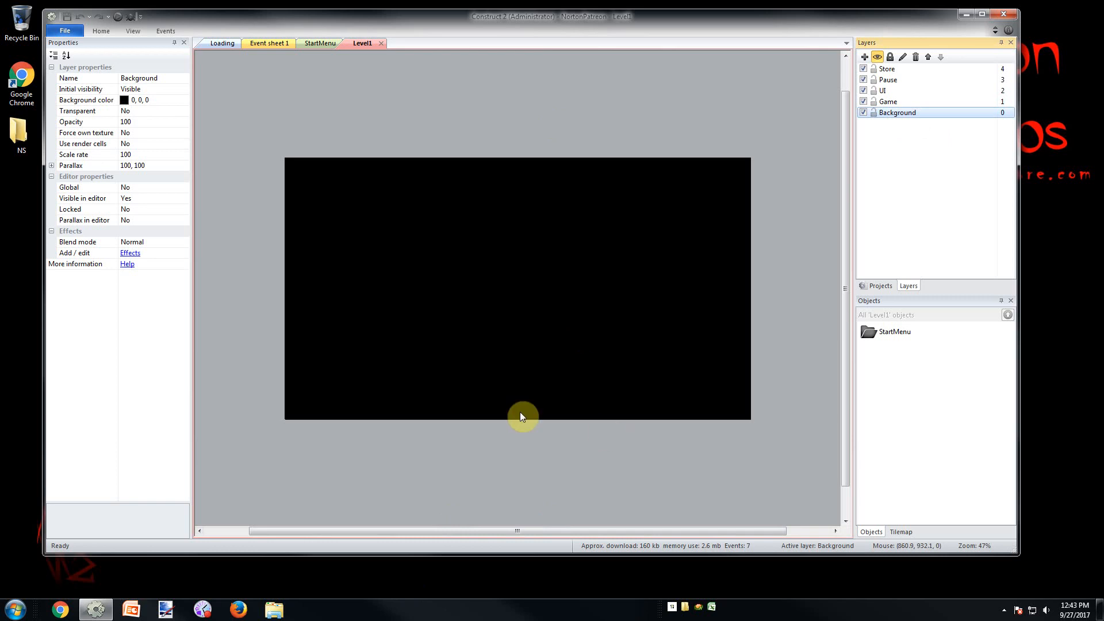
Step: Insert a new Sprite object just below the lower-left part of the Level1 layout, at about 378, 995
{"action": "double_click", "coordinate": [409, 447]}
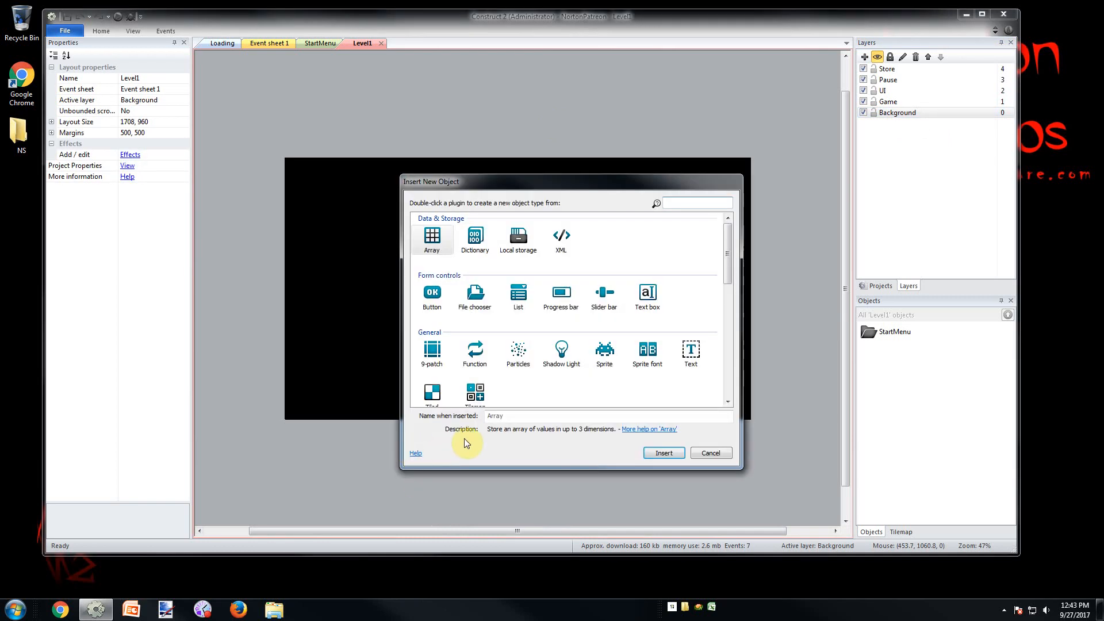
{"action": "left_click", "coordinate": [606, 354]}
{"action": "double_click", "coordinate": [606, 355]}
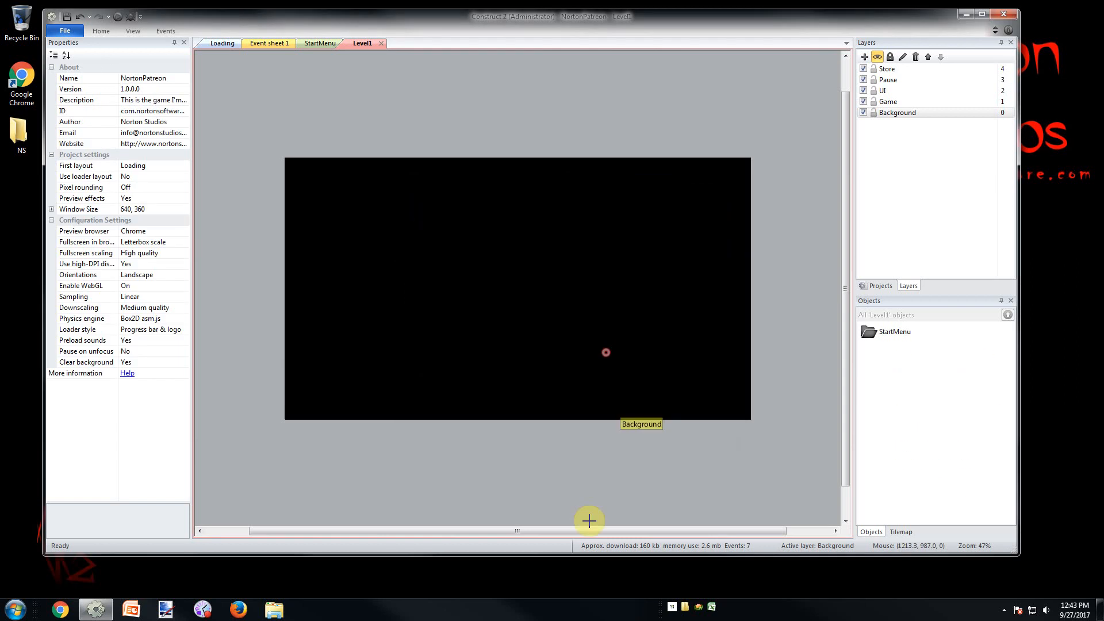
{"action": "left_click", "coordinate": [394, 427]}
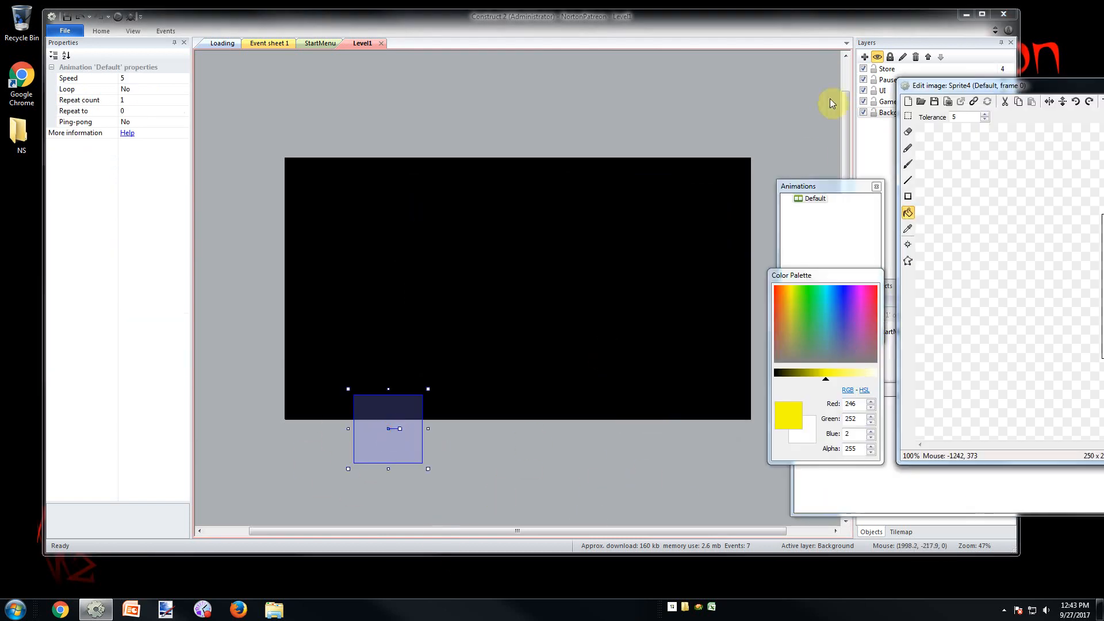
Step: Fill the new sprite's whole image with red (251, 20, 3)
{"action": "left_click_drag", "start_coordinate": [970, 88], "coordinate": [429, 28]}
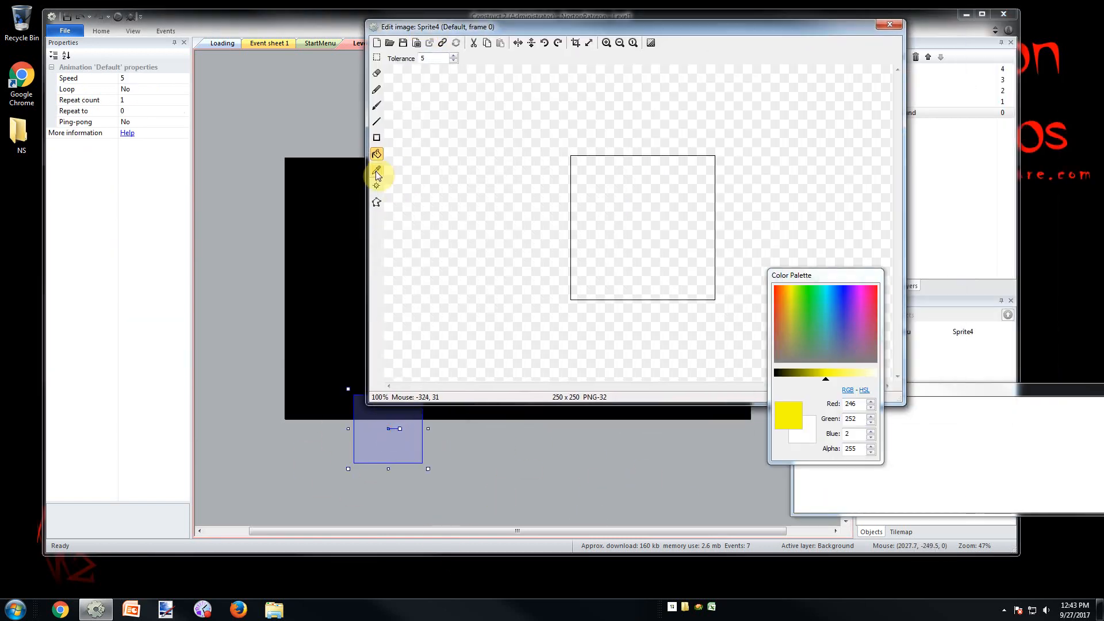
{"action": "left_click", "coordinate": [779, 291]}
{"action": "left_click", "coordinate": [638, 249]}
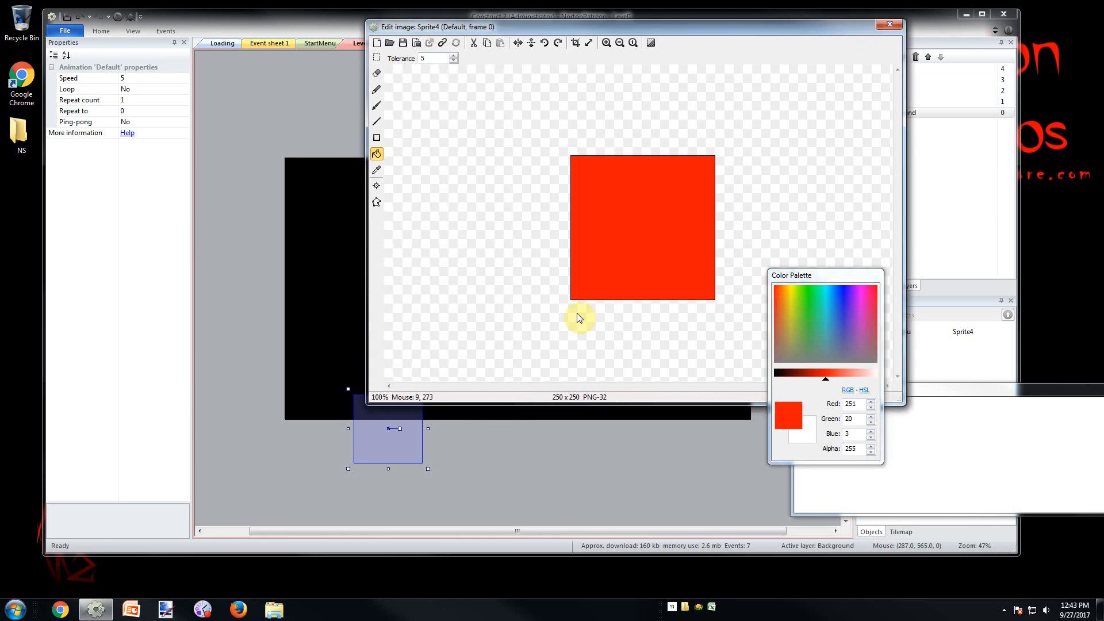
Step: Crop the red sprite image to its upper strip, about 250 x 35 pixels
{"action": "left_click", "coordinate": [376, 57]}
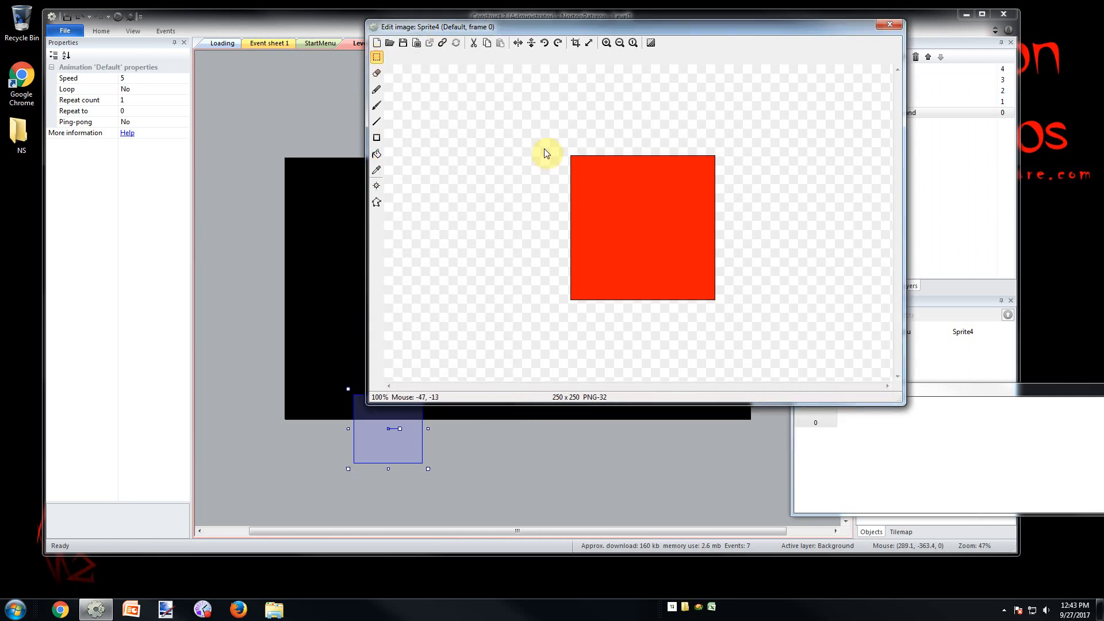
{"action": "left_click_drag", "start_coordinate": [544, 149], "coordinate": [779, 179]}
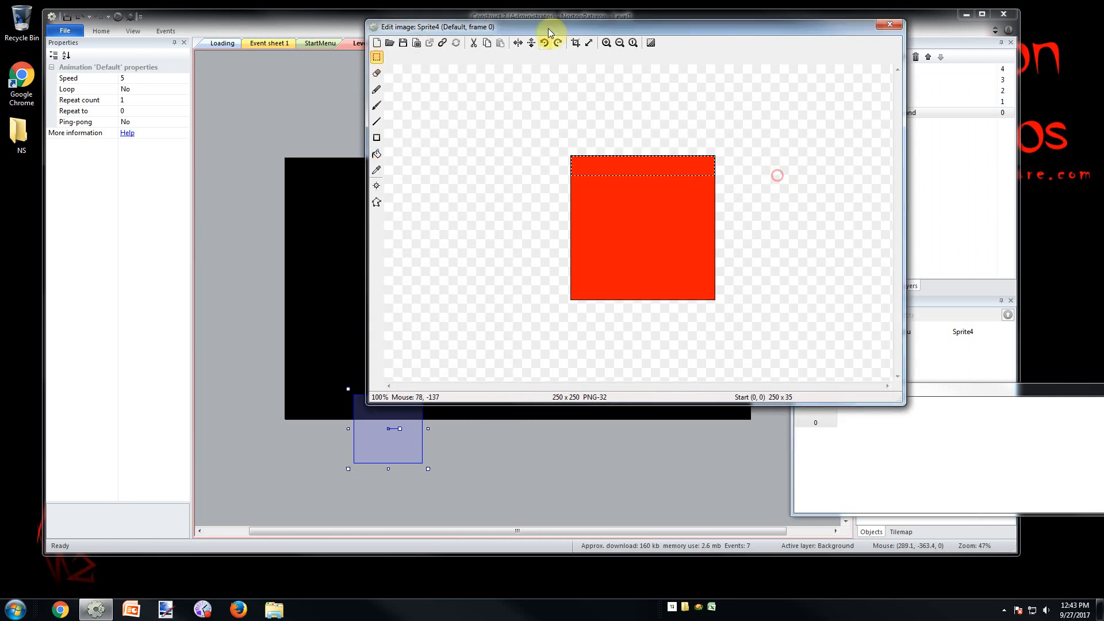
{"action": "left_click", "coordinate": [575, 42]}
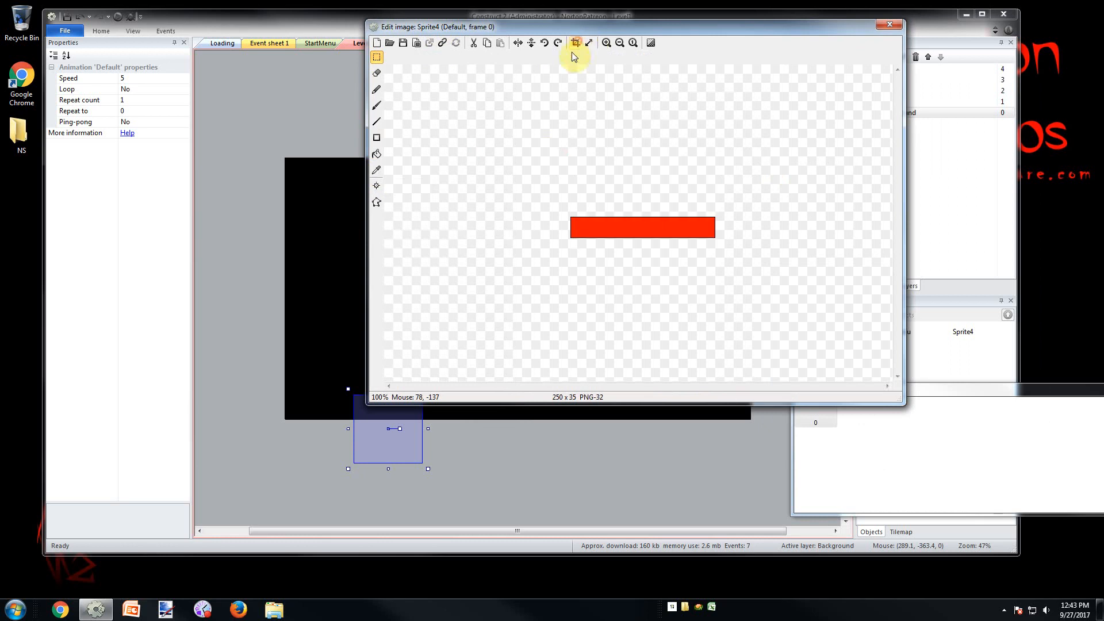
Step: Assign the sprite's origin image point to the middle and close the image editor
{"action": "left_click", "coordinate": [376, 186]}
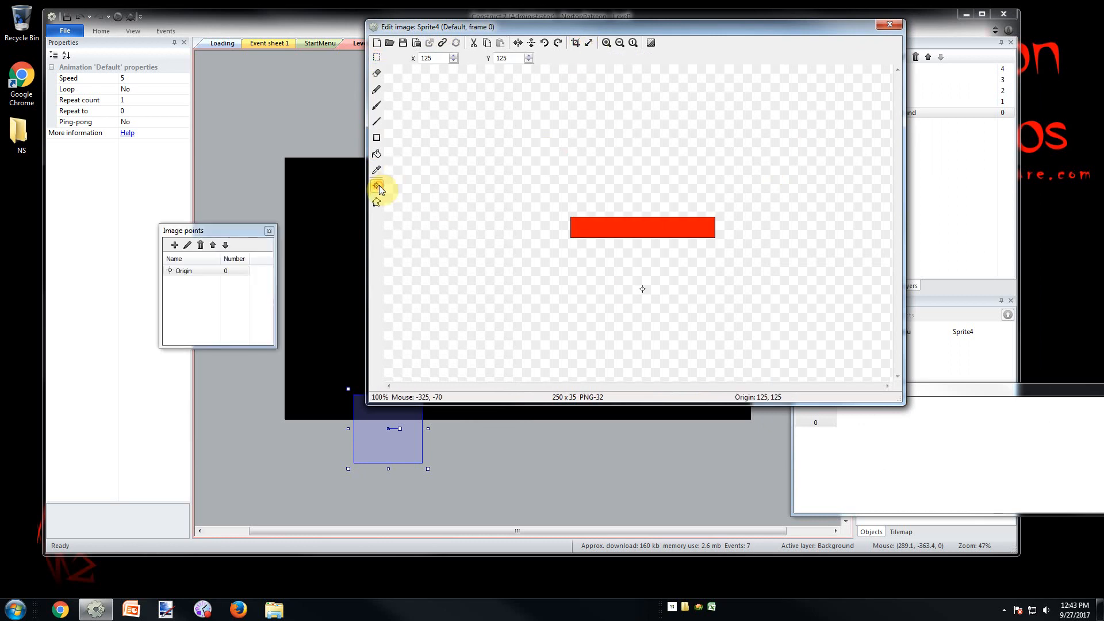
{"action": "right_click", "coordinate": [181, 270]}
{"action": "mouse_move", "coordinate": [290, 344]}
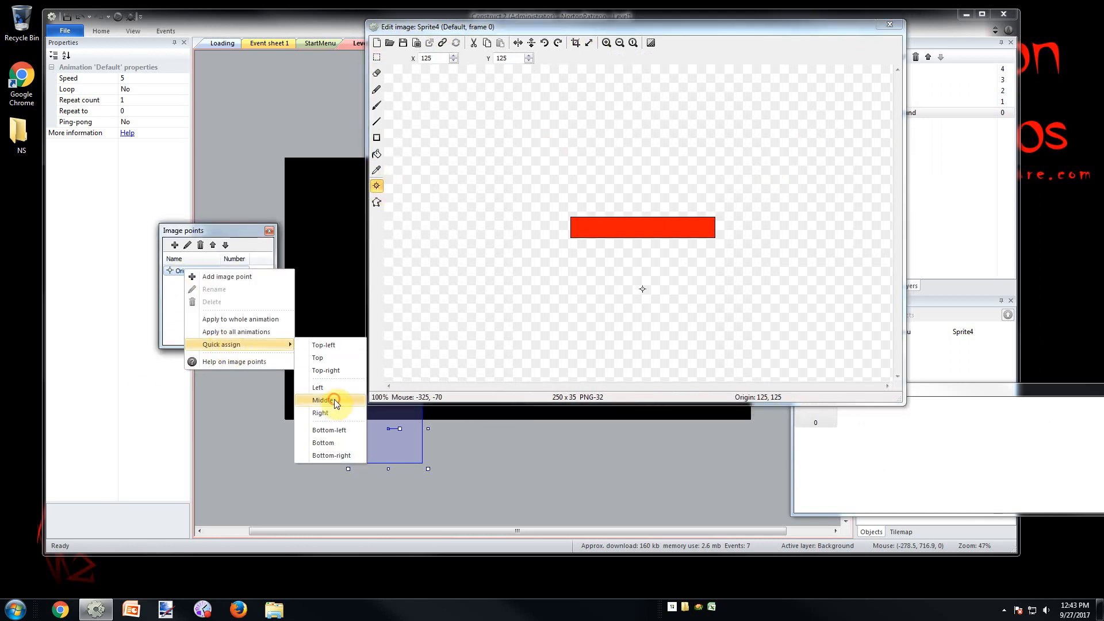
{"action": "left_click", "coordinate": [322, 396]}
{"action": "left_click", "coordinate": [890, 24]}
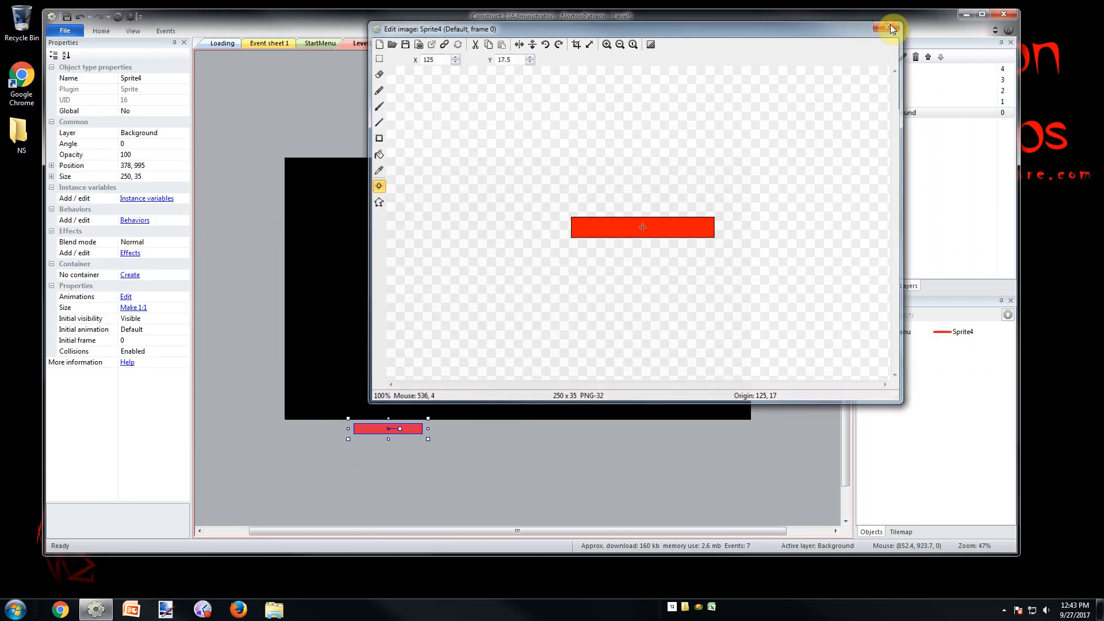
Step: Move the red strip sprite inside the layout's lower-left corner, to about 228, 856
{"action": "left_click_drag", "start_coordinate": [403, 428], "coordinate": [362, 390]}
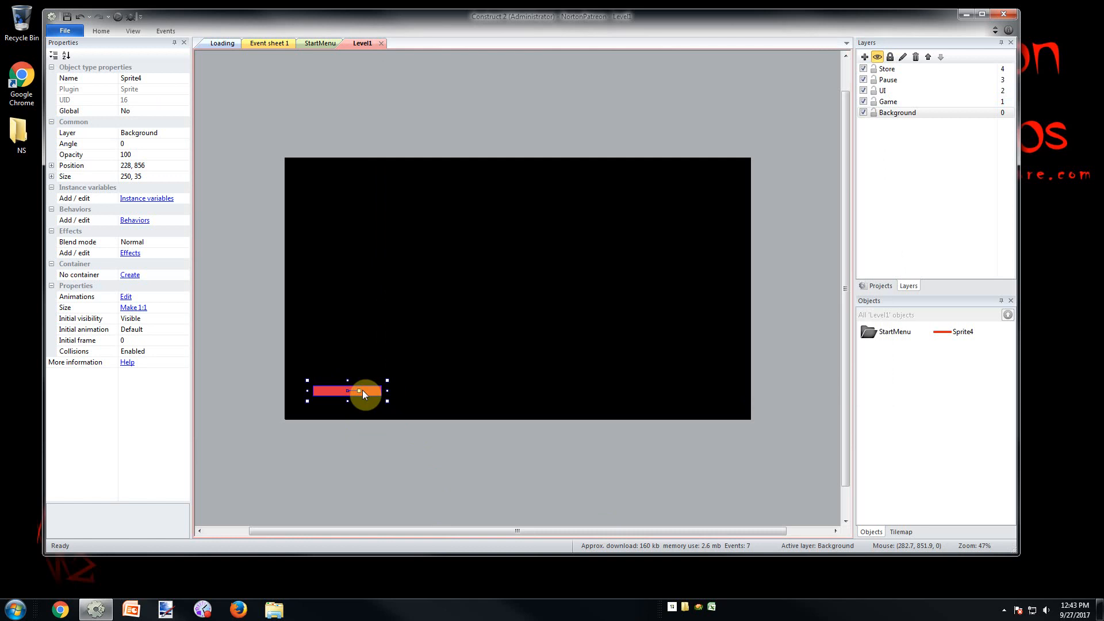
{"action": "left_click", "coordinate": [368, 429]}
{"action": "left_click", "coordinate": [367, 396]}
Step: Try stretching the red strip horizontally past the layout's right edge, and undo the resize
{"action": "left_click_drag", "start_coordinate": [382, 391], "coordinate": [744, 520]}
{"action": "left_click", "coordinate": [545, 459]}
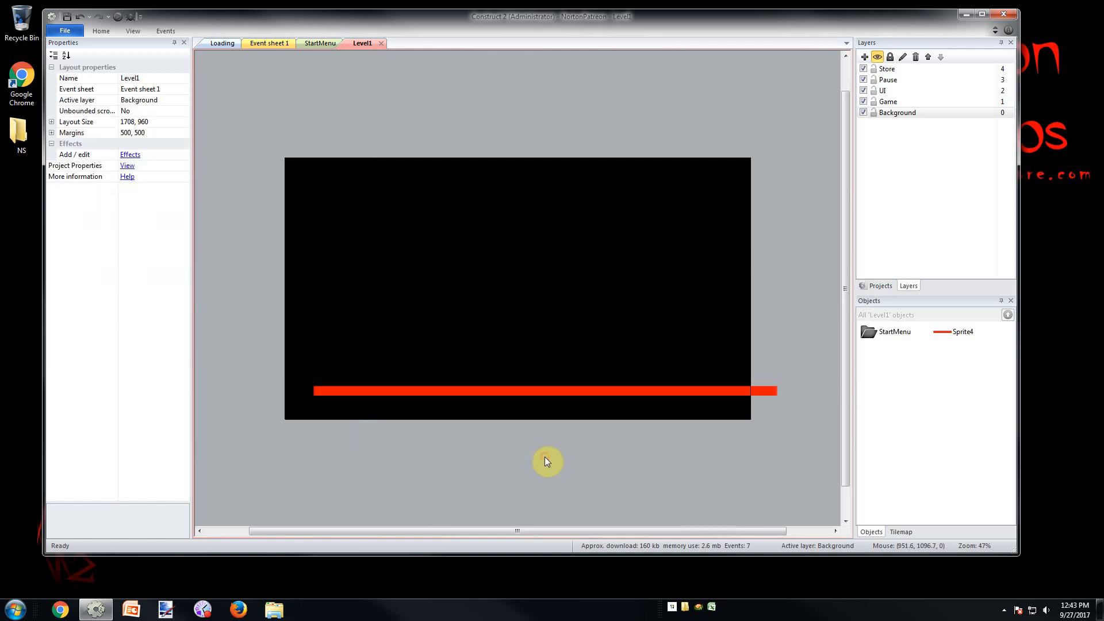
{"action": "key", "text": "ctrl+z"}
Step: Reposition the red strip closer to the layout's lower-left corner, at about 196, 871
{"action": "left_click_drag", "start_coordinate": [355, 394], "coordinate": [345, 397]}
{"action": "left_click", "coordinate": [348, 432]}
{"action": "left_click", "coordinate": [361, 397]}
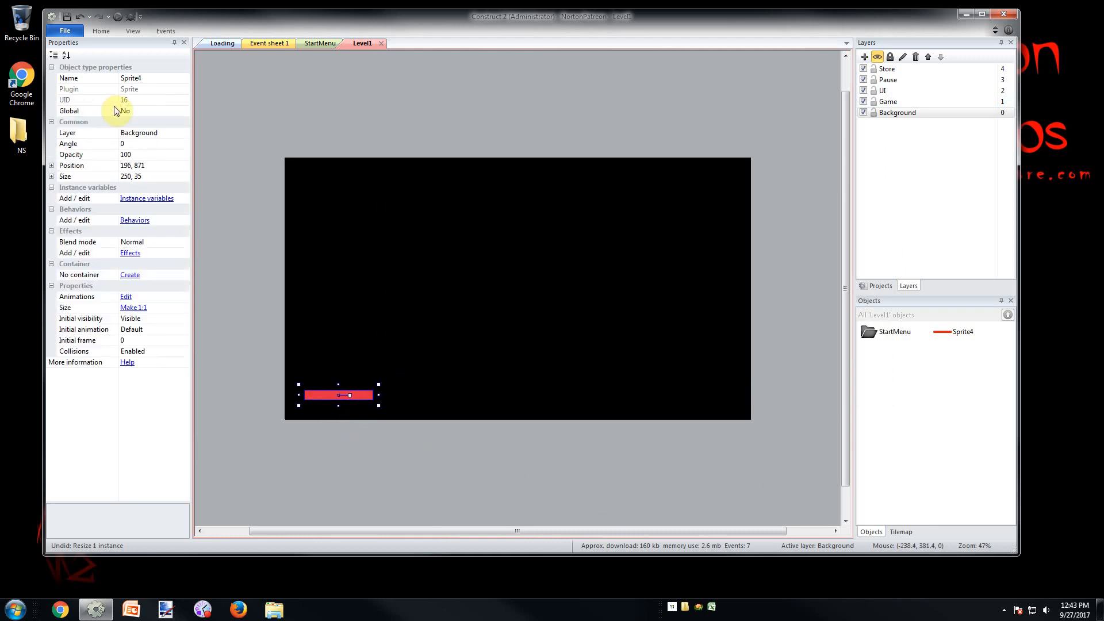
Step: Rename the red strip sprite as Platform1 and reselect it in the layout
{"action": "left_click", "coordinate": [151, 78]}
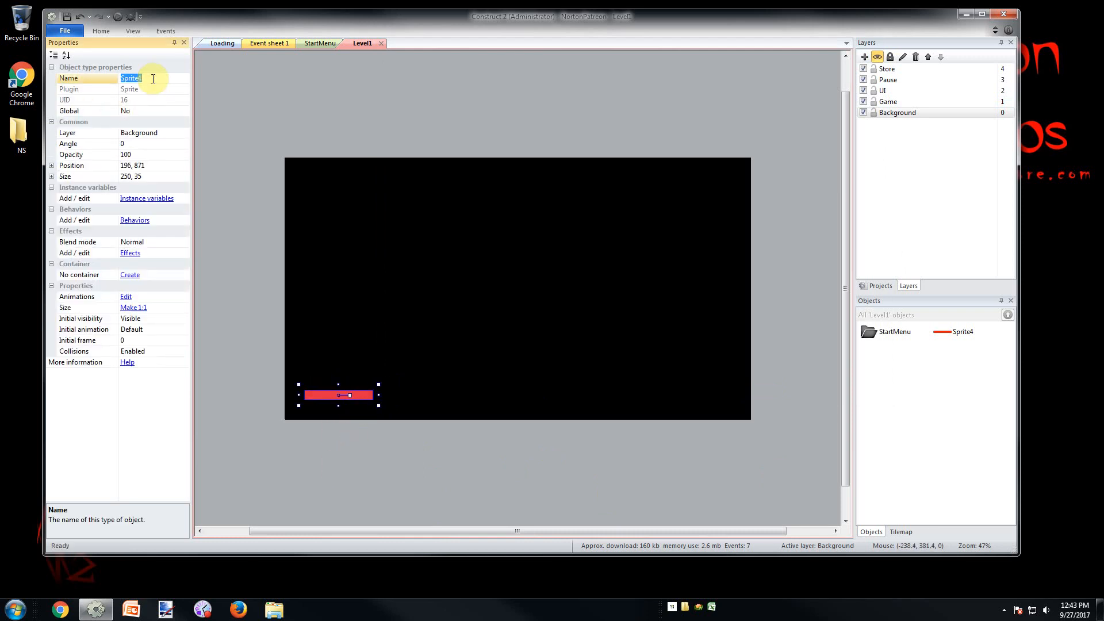
{"action": "key", "text": "BackSpace"}
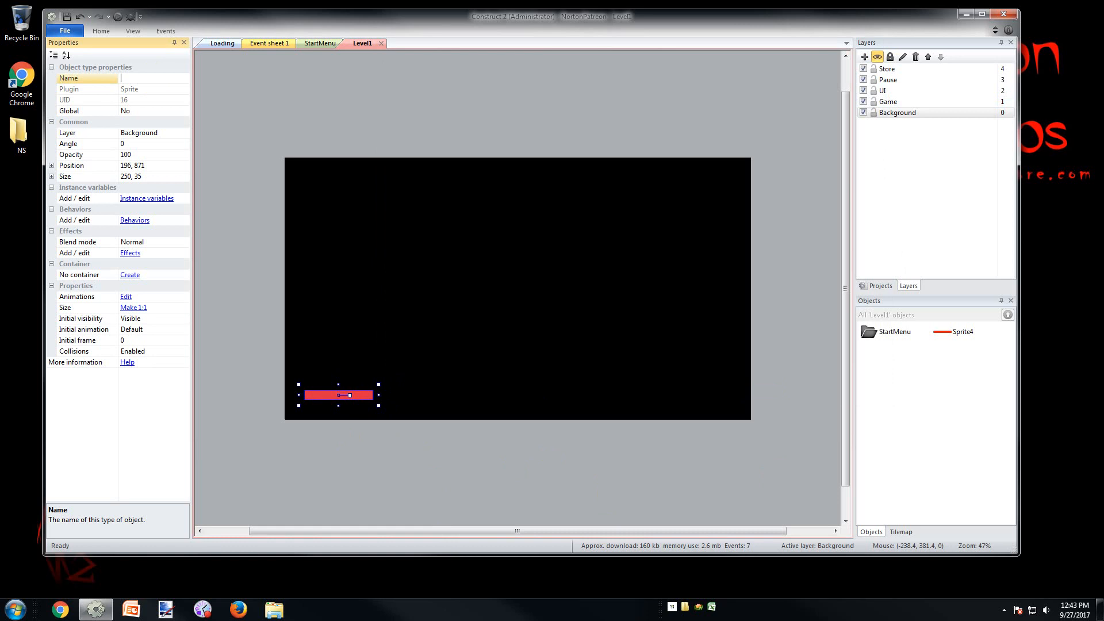
{"action": "type", "text": "Platform1"}
{"action": "key", "text": "Return"}
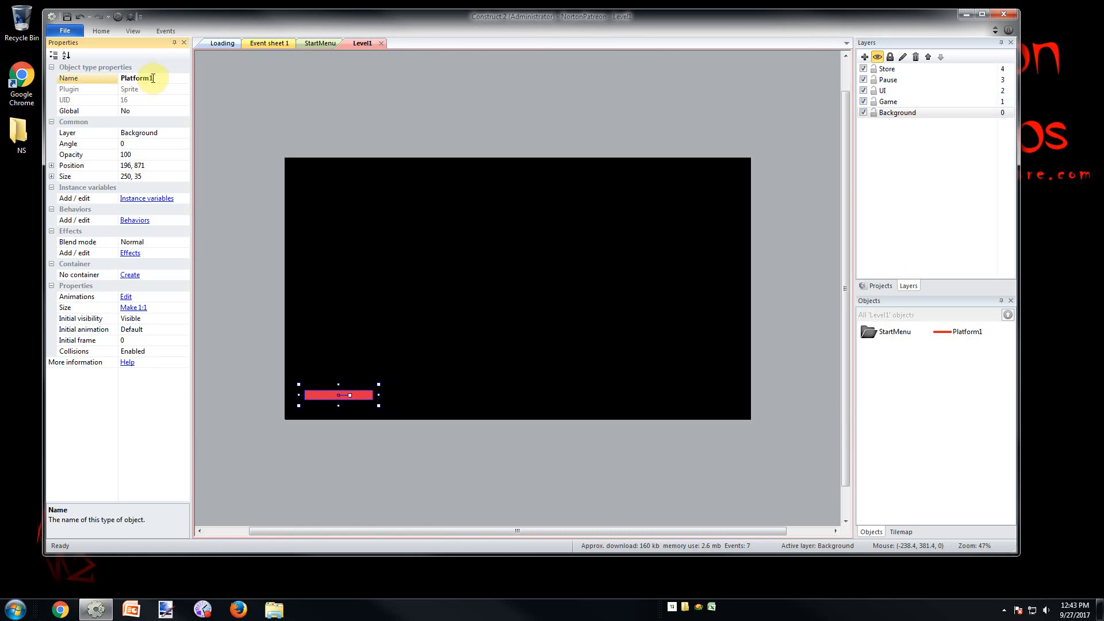
{"action": "left_click", "coordinate": [402, 488]}
{"action": "left_click", "coordinate": [354, 399]}
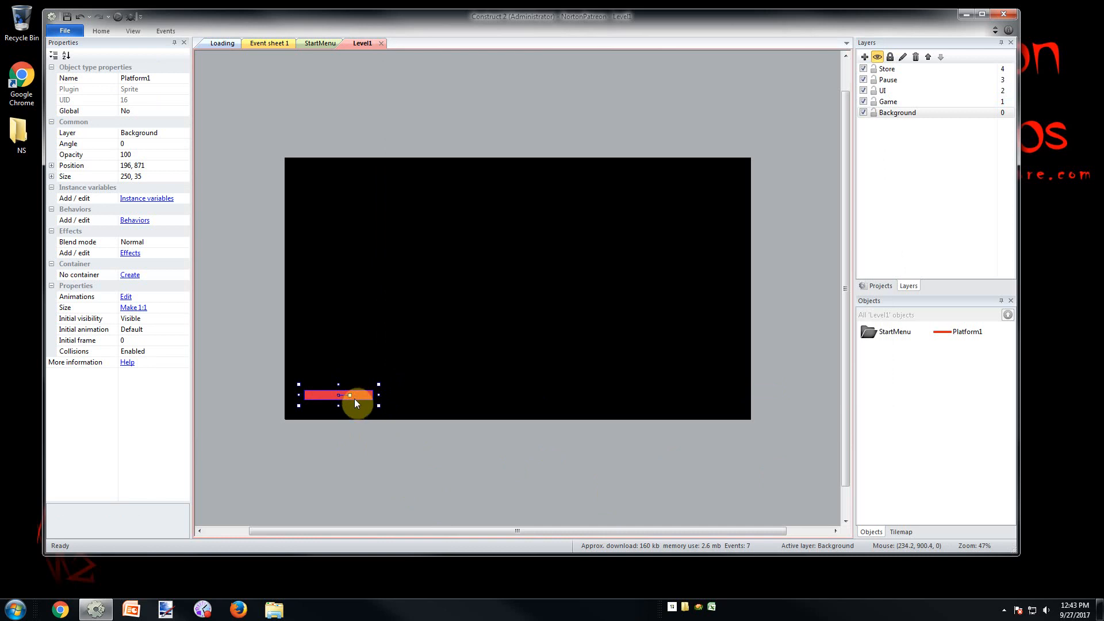
Step: Duplicate Platform1 twice along the layout's lower edge, placing the copies at about 789, 850 and 1393, 854
{"action": "left_click_drag", "start_coordinate": [355, 399], "coordinate": [581, 392], "text": "ctrl"}
{"action": "left_click_drag", "start_coordinate": [458, 369], "coordinate": [452, 392]}
{"action": "left_click_drag", "start_coordinate": [553, 388], "coordinate": [665, 391]}
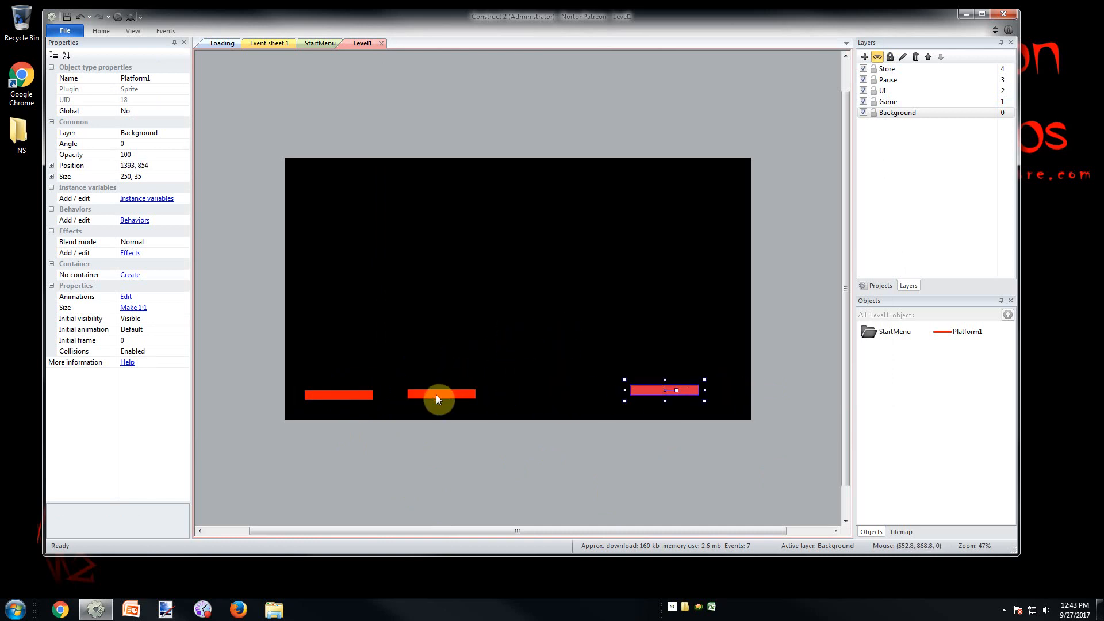
{"action": "left_click_drag", "start_coordinate": [437, 397], "coordinate": [497, 390]}
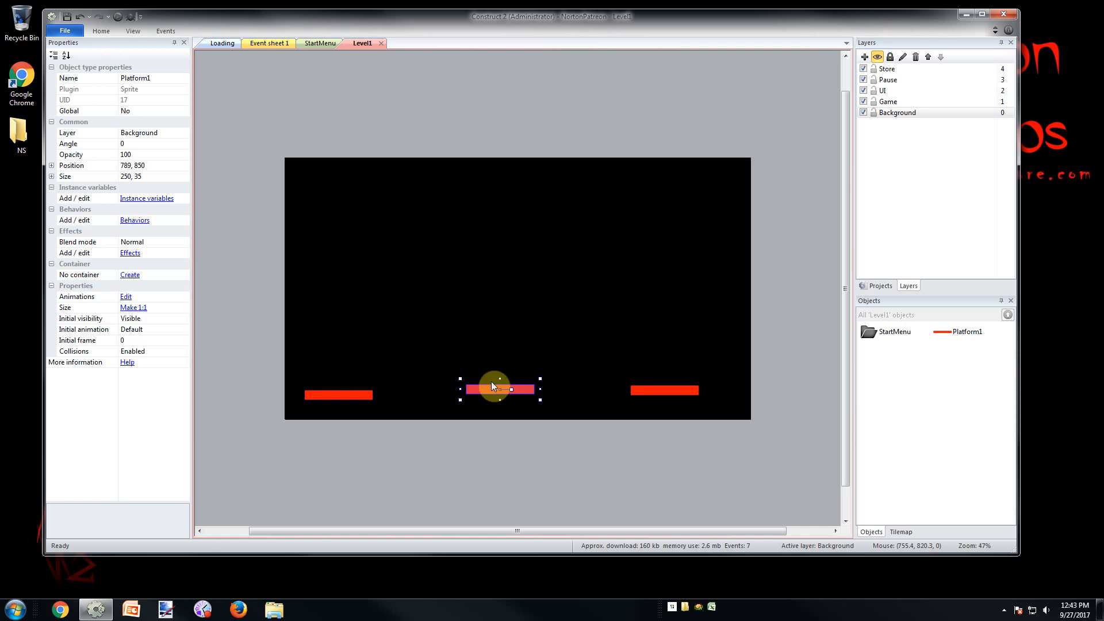
Step: Make a third copy of Platform1, shift the lower middle platform to about 926, 863, and place the new copy just above it
{"action": "left_click_drag", "start_coordinate": [483, 390], "coordinate": [500, 296], "text": "ctrl"}
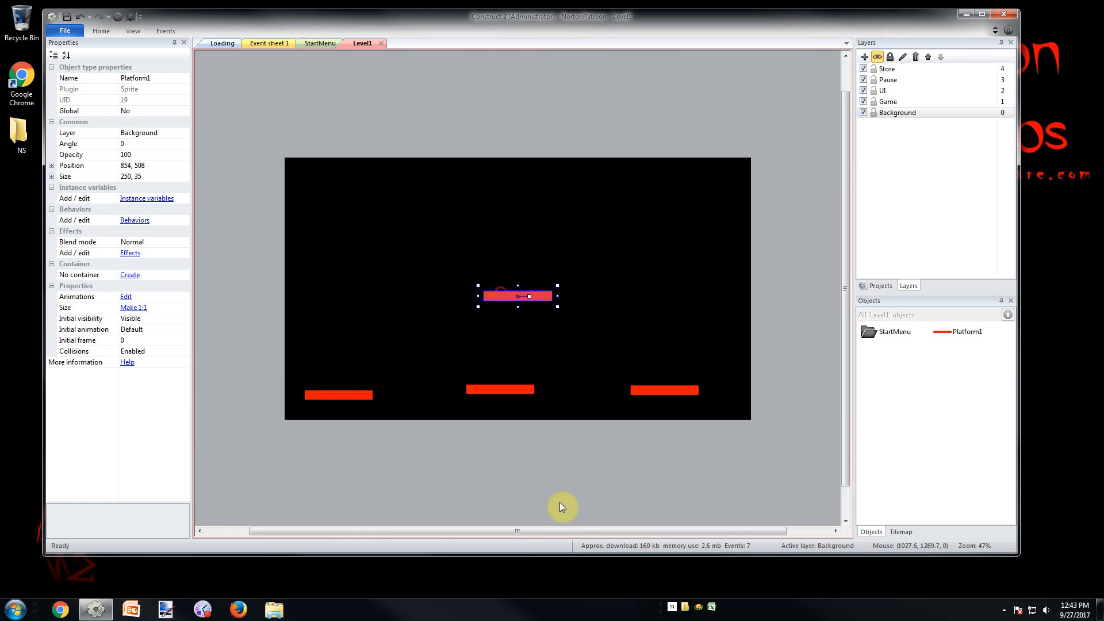
{"action": "left_click", "coordinate": [518, 483]}
{"action": "left_click_drag", "start_coordinate": [488, 388], "coordinate": [526, 391]}
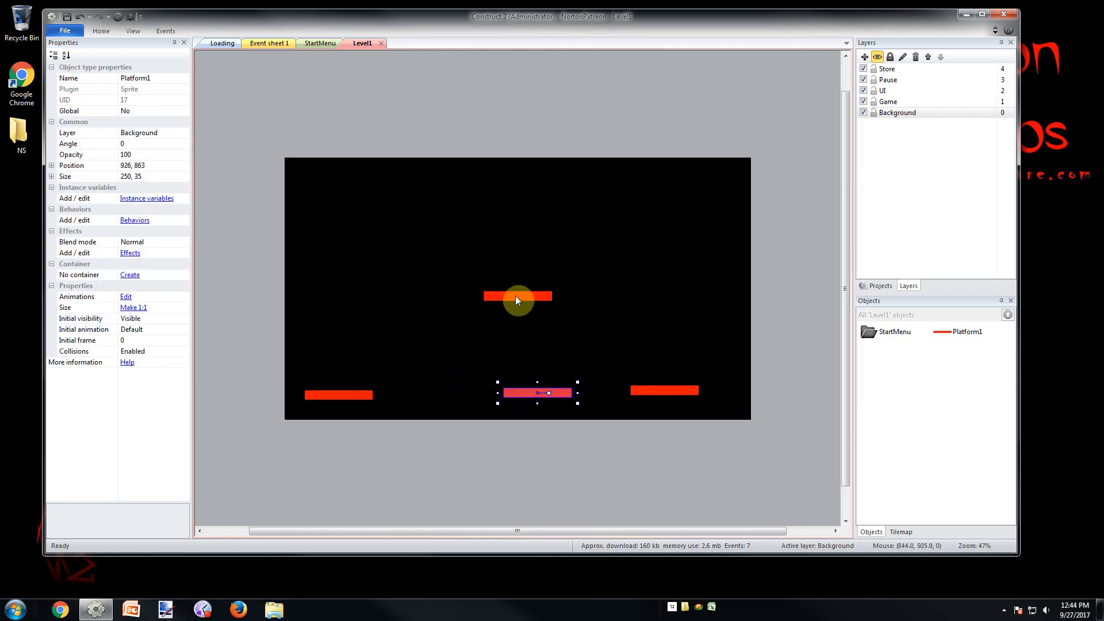
{"action": "left_click_drag", "start_coordinate": [516, 295], "coordinate": [537, 369]}
Step: Select each Platform1 instance in the layout to compare their properties, and clear the selection
{"action": "left_click", "coordinate": [395, 403]}
{"action": "left_click", "coordinate": [345, 395]}
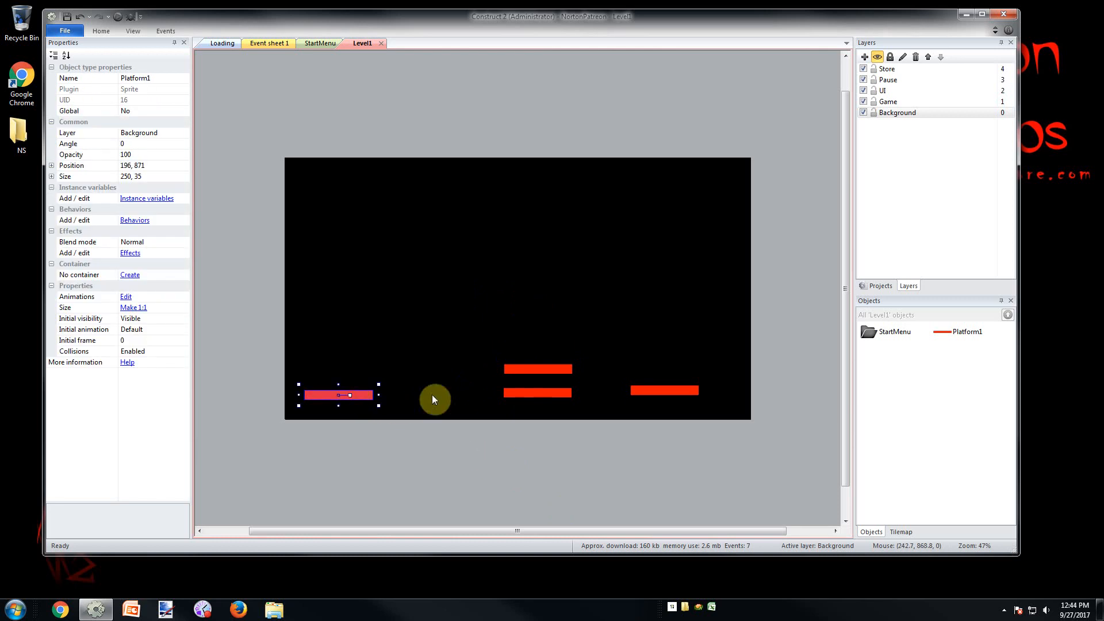
{"action": "left_click", "coordinate": [523, 394]}
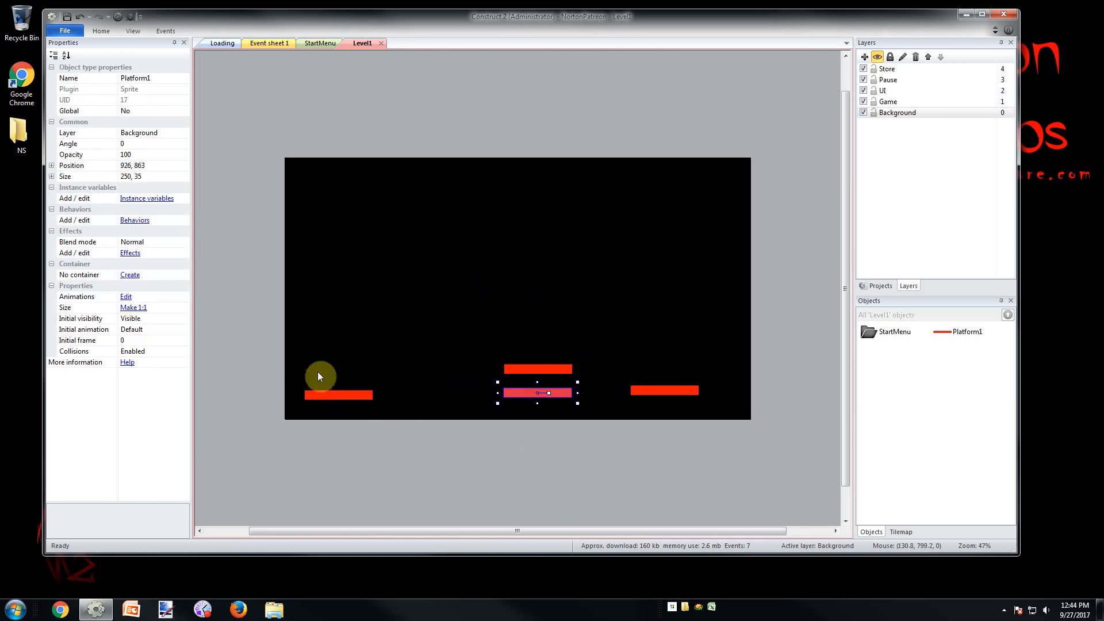
{"action": "left_click", "coordinate": [520, 368]}
{"action": "left_click", "coordinate": [633, 392]}
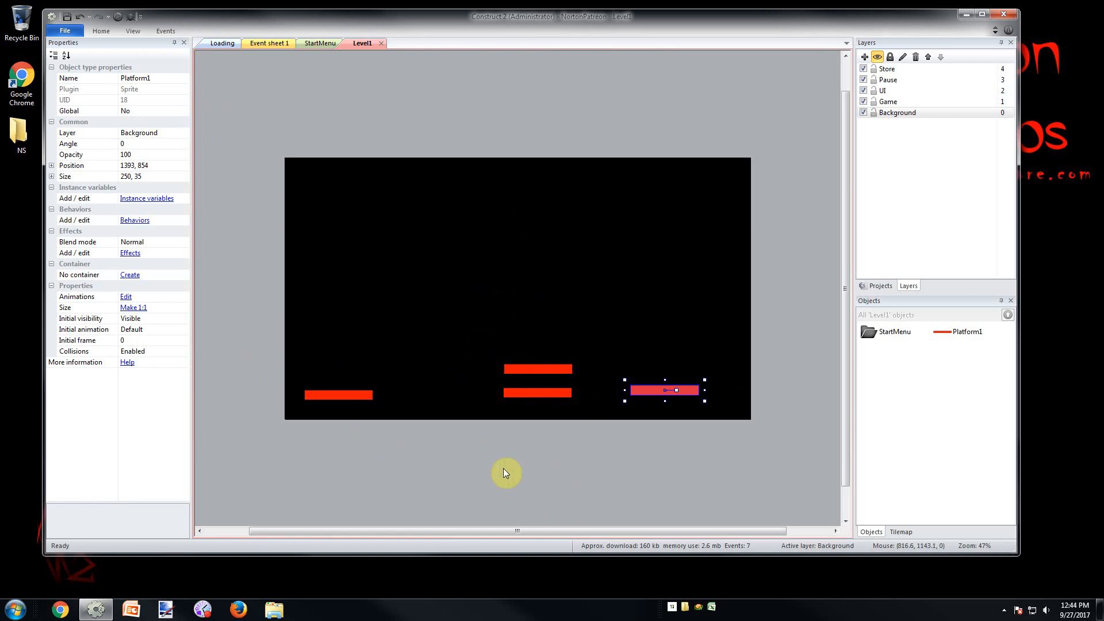
{"action": "left_click", "coordinate": [510, 455]}
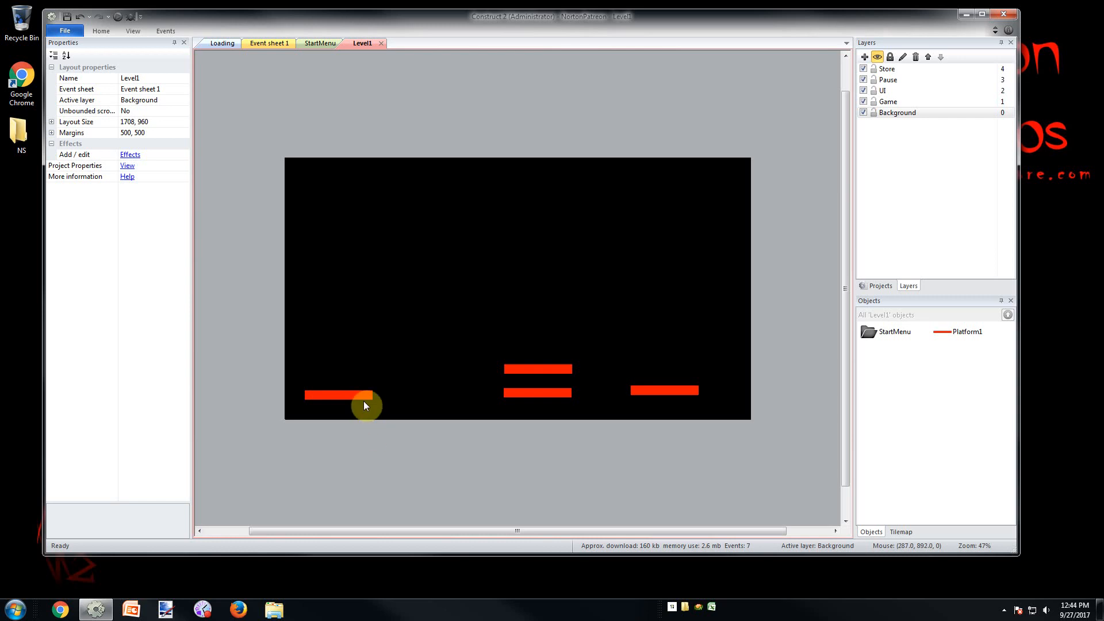
Step: Spread out the platforms: raise the upper one to the right, and move the lower two to about 1057, 869 and 1513, 873
{"action": "left_click_drag", "start_coordinate": [551, 374], "coordinate": [640, 345]}
{"action": "left_click", "coordinate": [581, 398]}
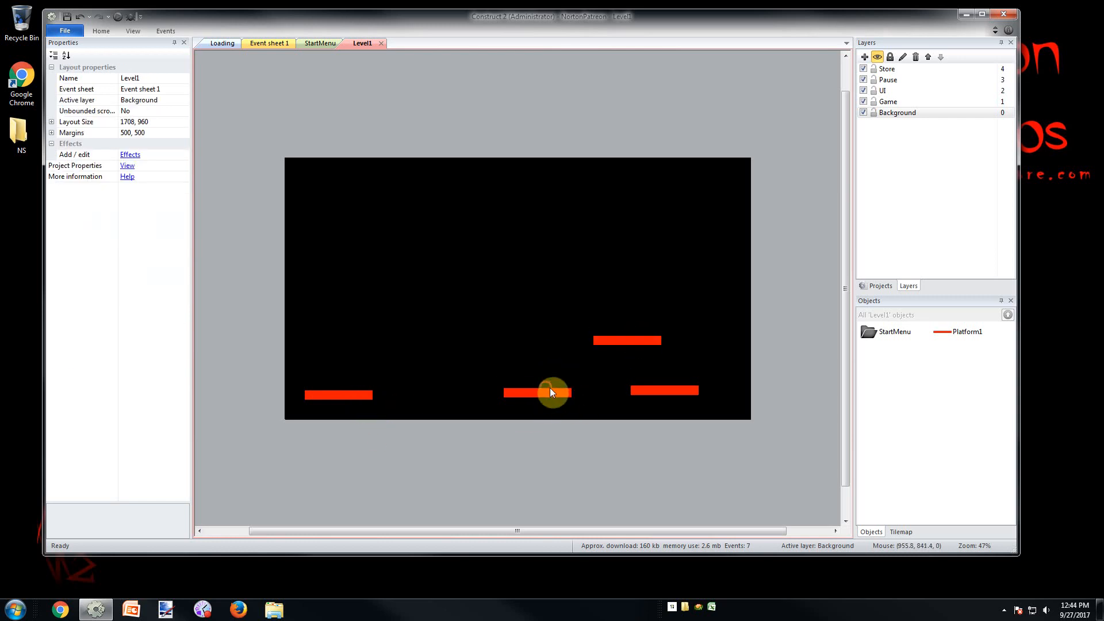
{"action": "left_click", "coordinate": [540, 396]}
{"action": "left_click_drag", "start_coordinate": [518, 393], "coordinate": [554, 394]}
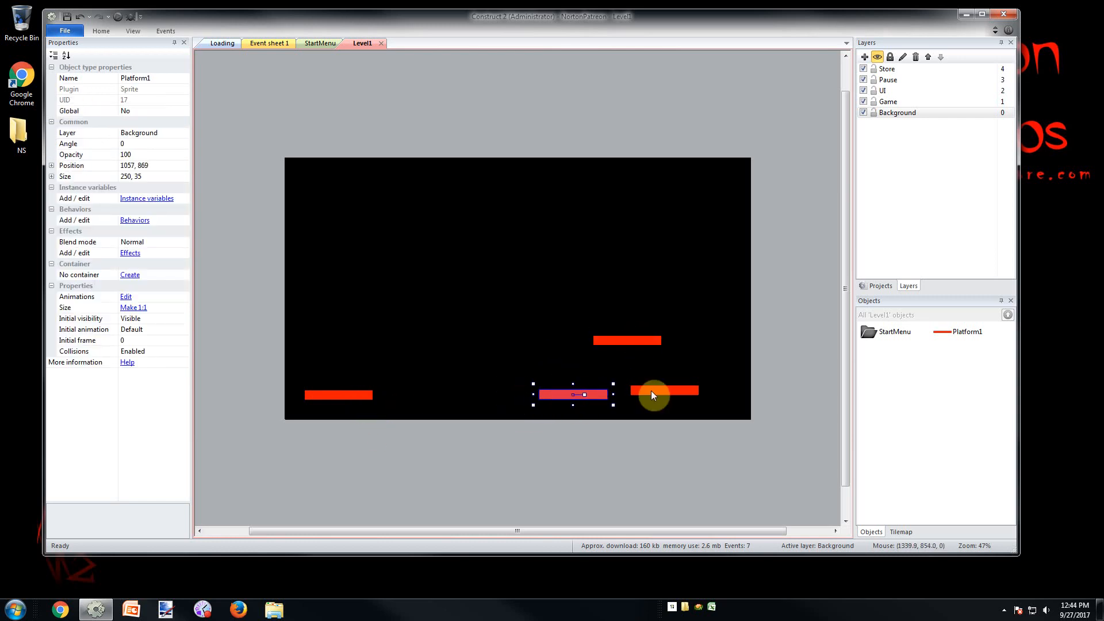
{"action": "left_click_drag", "start_coordinate": [651, 391], "coordinate": [684, 395]}
{"action": "left_click", "coordinate": [407, 199]}
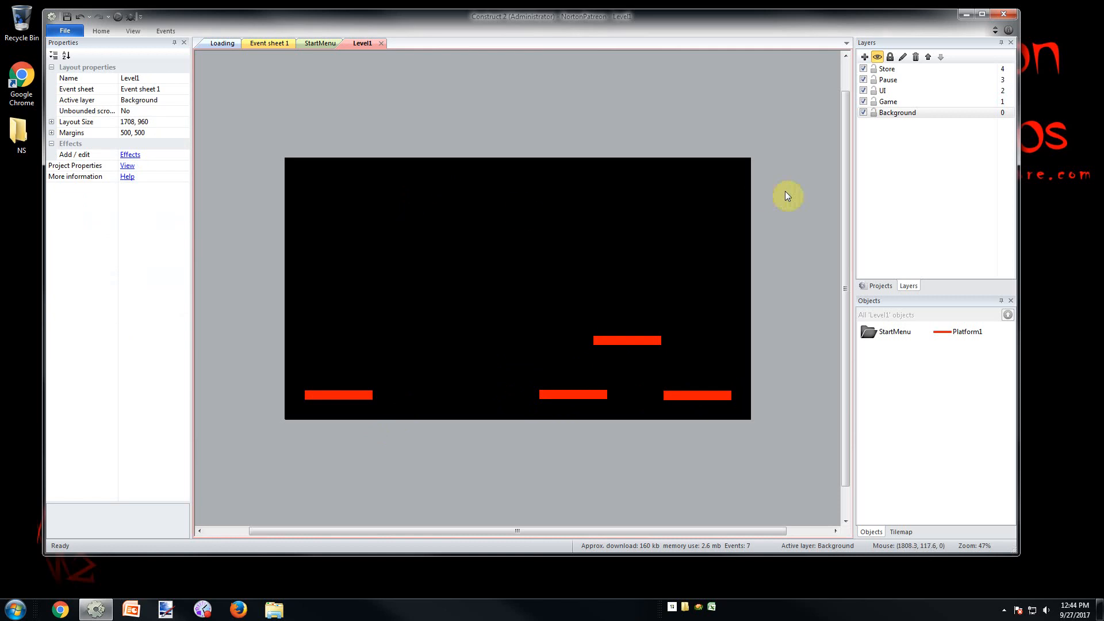
Step: Check the Background layer's and Level1 layout's properties and view the whole layout with its margins
{"action": "left_click", "coordinate": [891, 115]}
{"action": "left_click", "coordinate": [880, 286]}
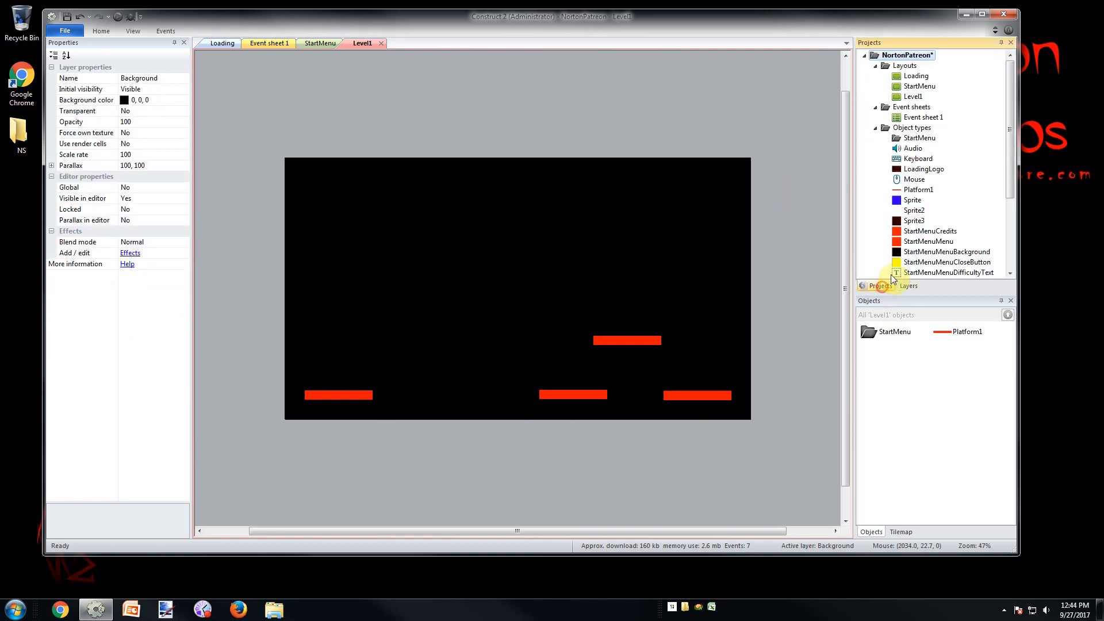
{"action": "left_click", "coordinate": [908, 98]}
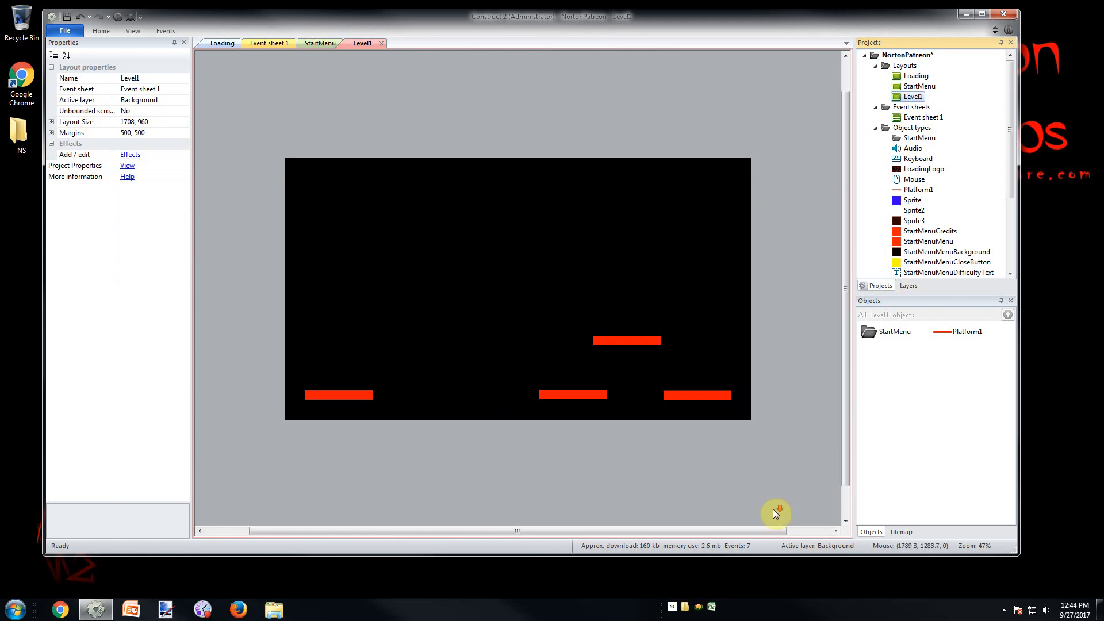
{"action": "scroll", "coordinate": [621, 437], "scroll_direction": "down", "scroll_amount": 5, "text": "ctrl"}
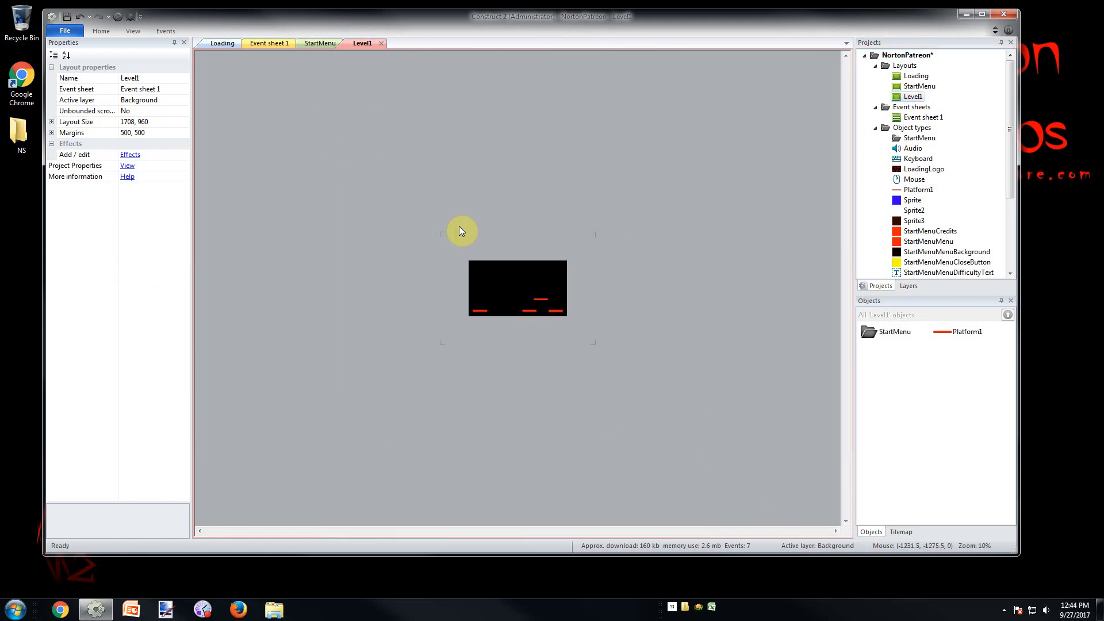
{"action": "scroll", "coordinate": [640, 442], "scroll_direction": "up", "scroll_amount": 5, "text": "ctrl"}
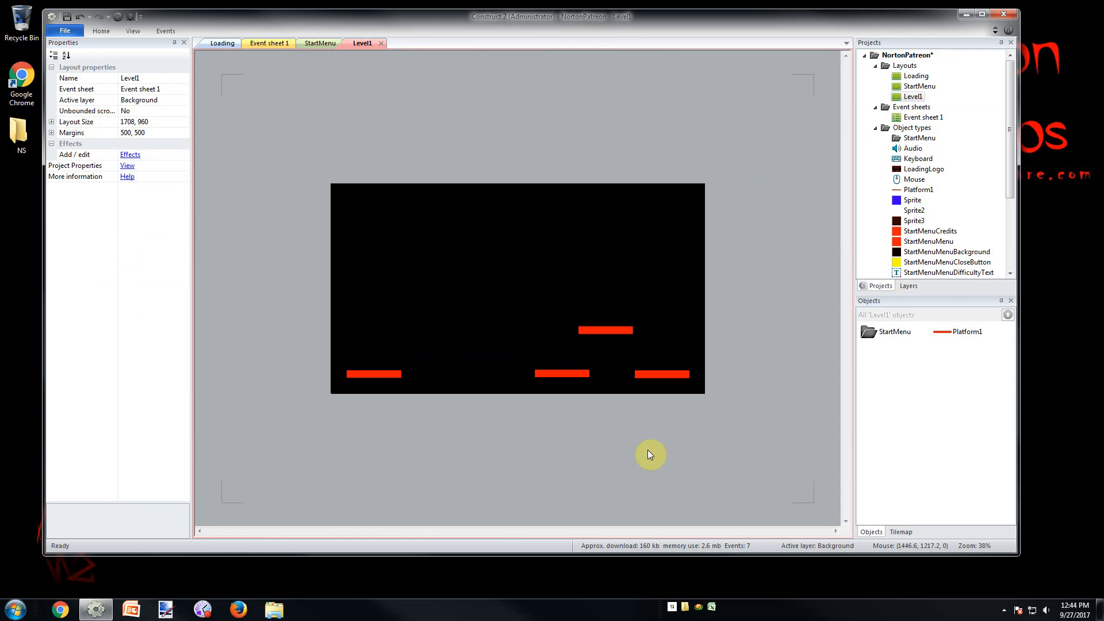
{"action": "scroll", "coordinate": [755, 443], "scroll_direction": "up", "scroll_amount": 2, "text": "ctrl"}
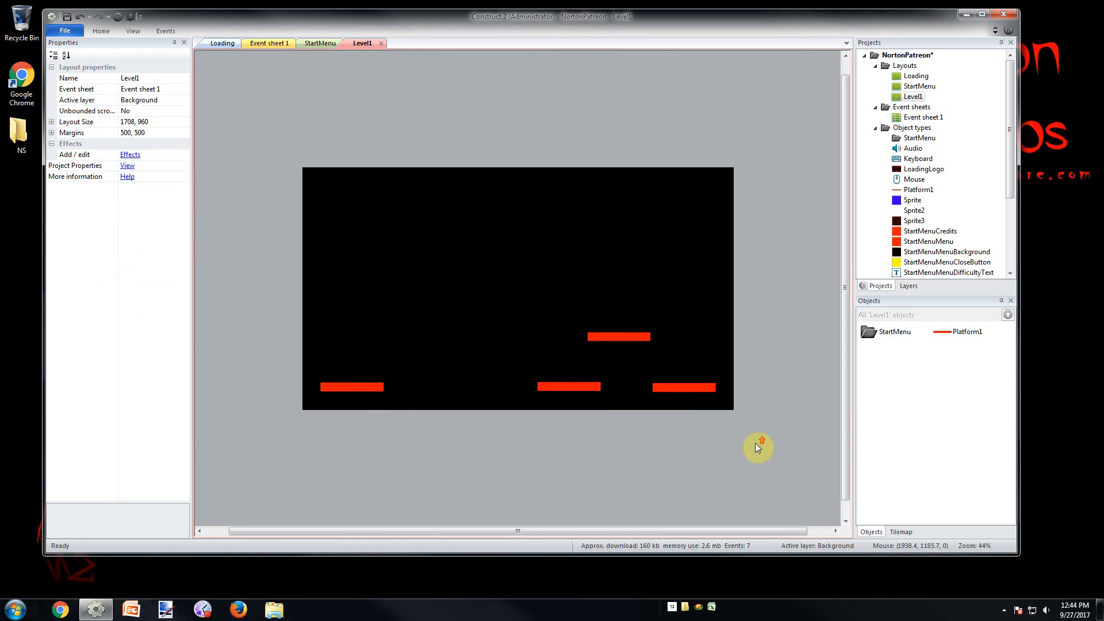
Step: Stretch the lower-left platform on the Background layer rightward to about 714 px wide, keeping its 35 px height
{"action": "left_click", "coordinate": [910, 286]}
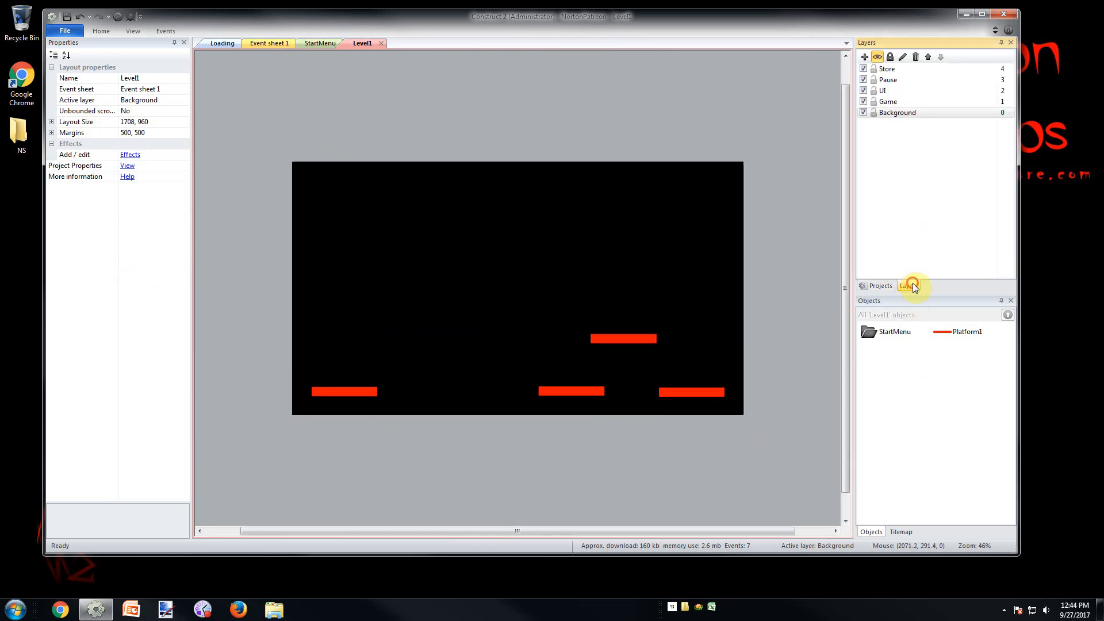
{"action": "left_click", "coordinate": [893, 112]}
{"action": "left_click", "coordinate": [352, 396]}
{"action": "left_click_drag", "start_coordinate": [378, 392], "coordinate": [507, 393]}
{"action": "left_click", "coordinate": [471, 444]}
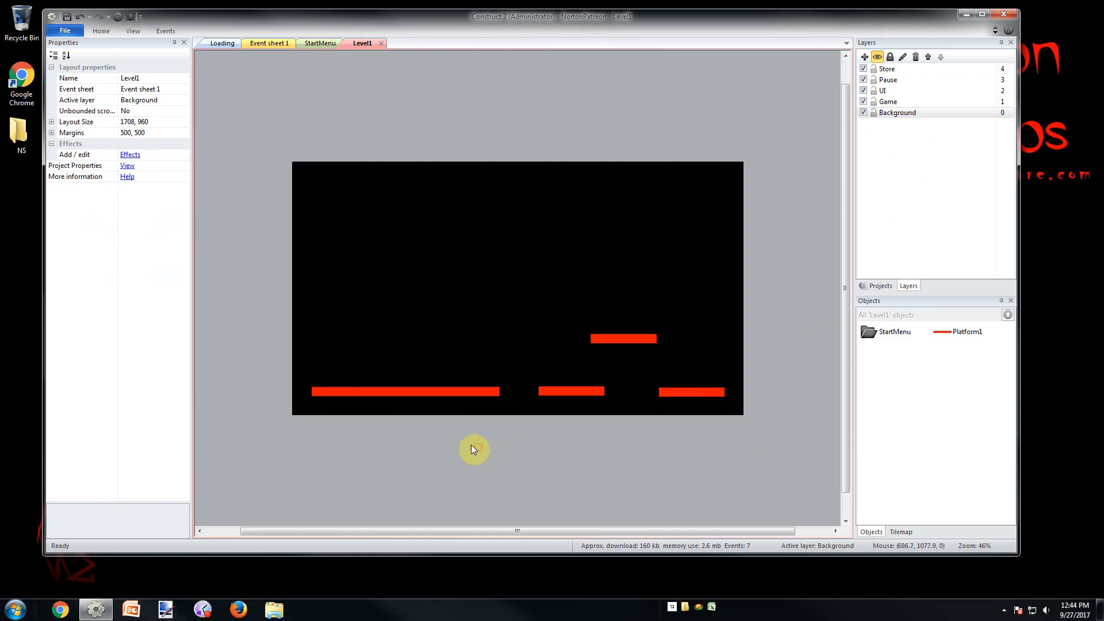
Step: Compare the size and position properties of the stretched platform with those of the other Platform1 instances
{"action": "left_click", "coordinate": [443, 392]}
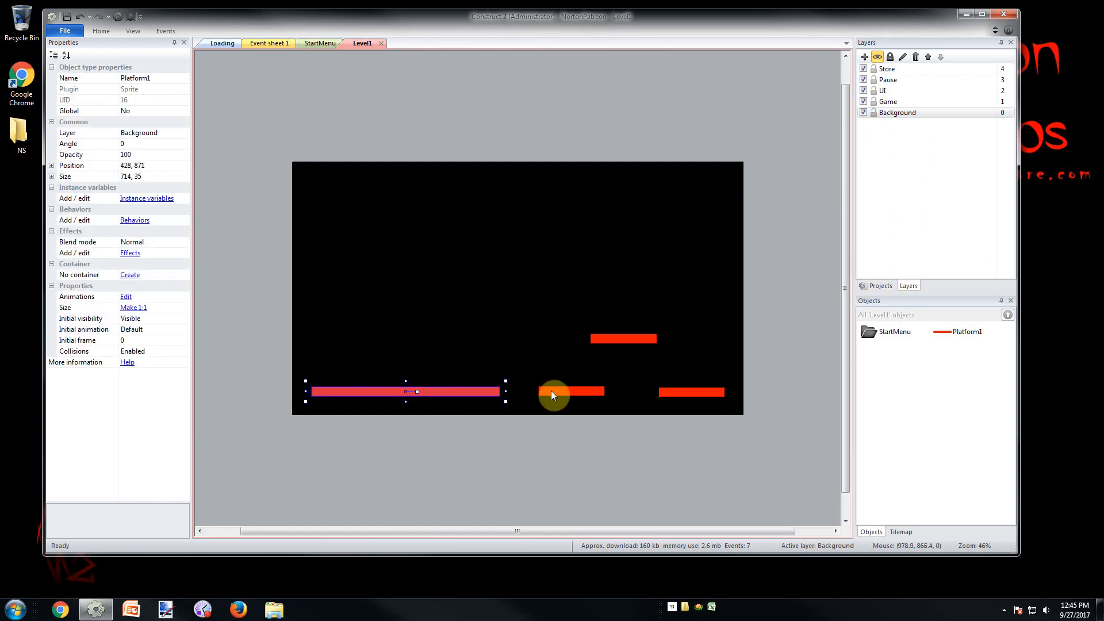
{"action": "left_click", "coordinate": [613, 342]}
{"action": "left_click", "coordinate": [580, 392]}
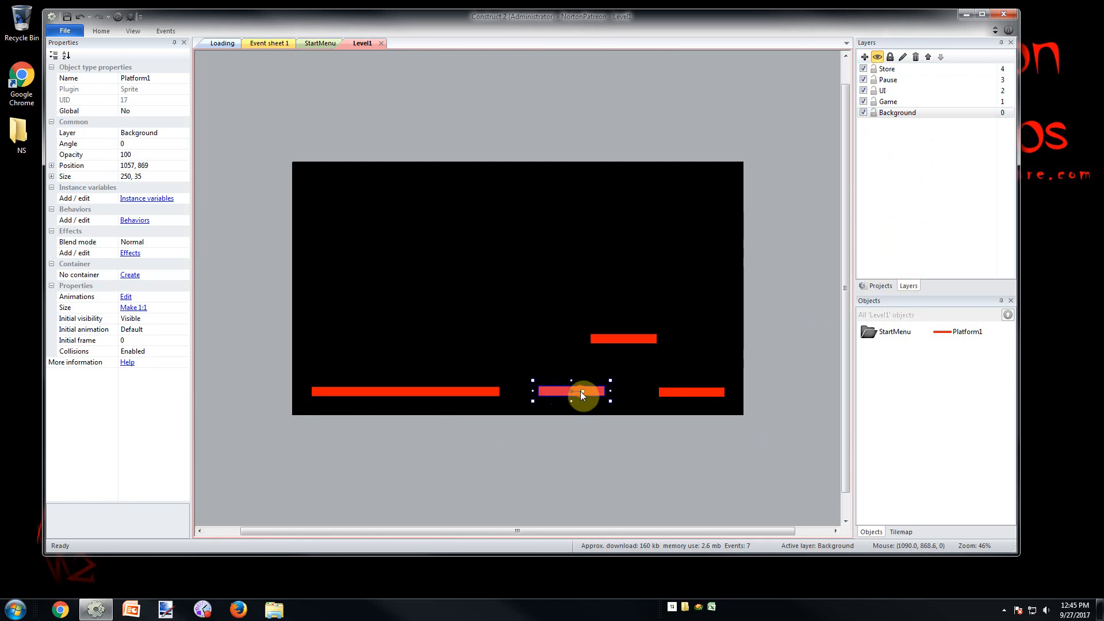
{"action": "left_click", "coordinate": [352, 392]}
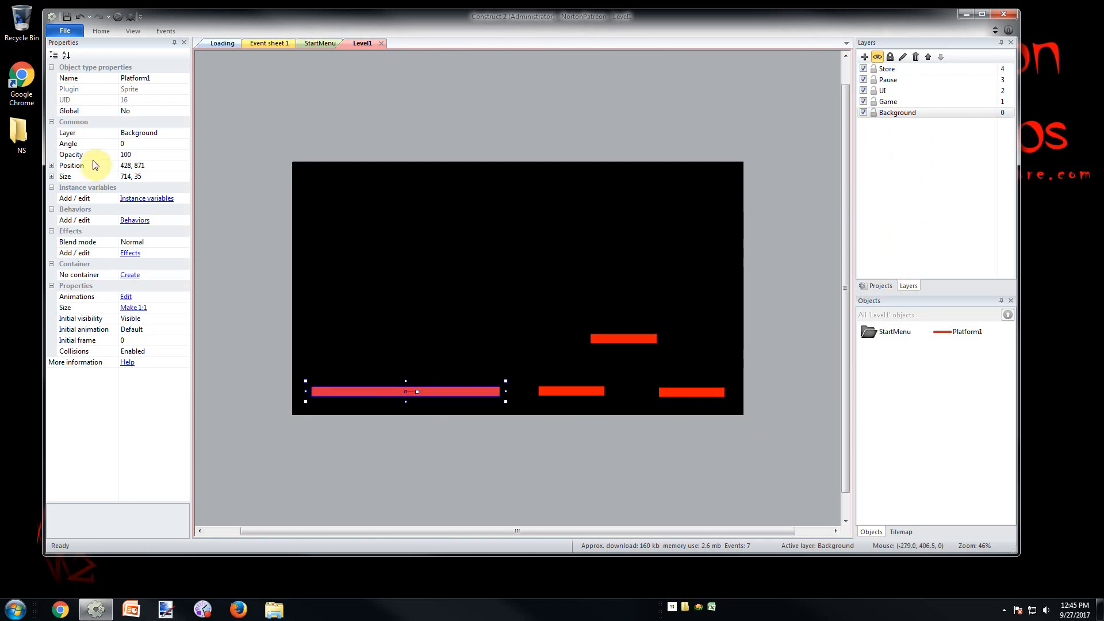
{"action": "left_click", "coordinate": [169, 176]}
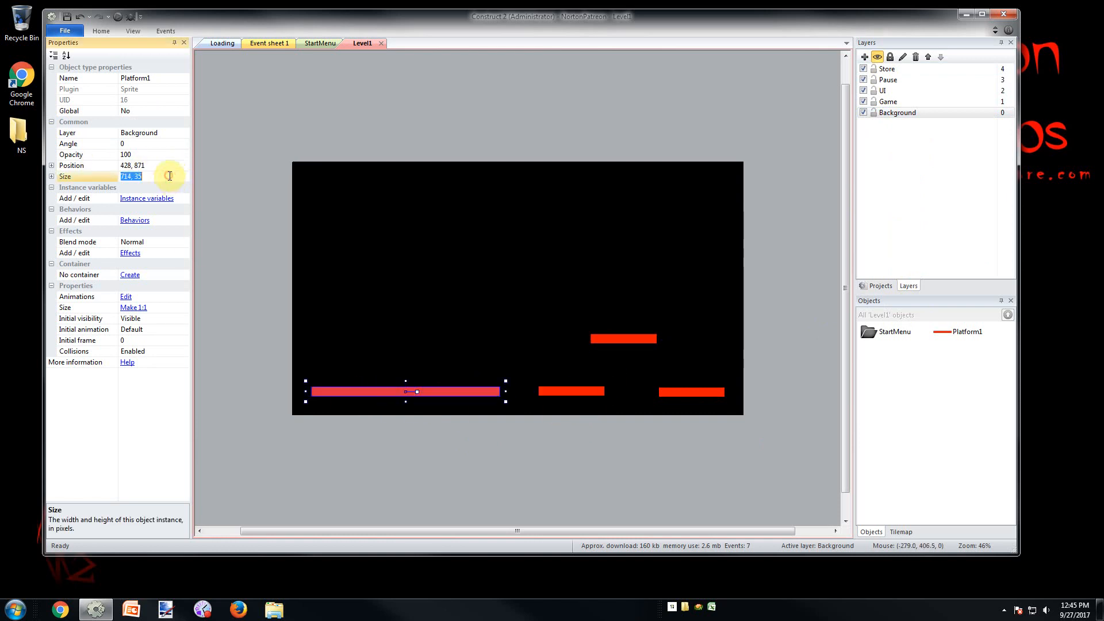
{"action": "left_click", "coordinate": [357, 391]}
{"action": "left_click", "coordinate": [615, 338]}
{"action": "left_click", "coordinate": [581, 392]}
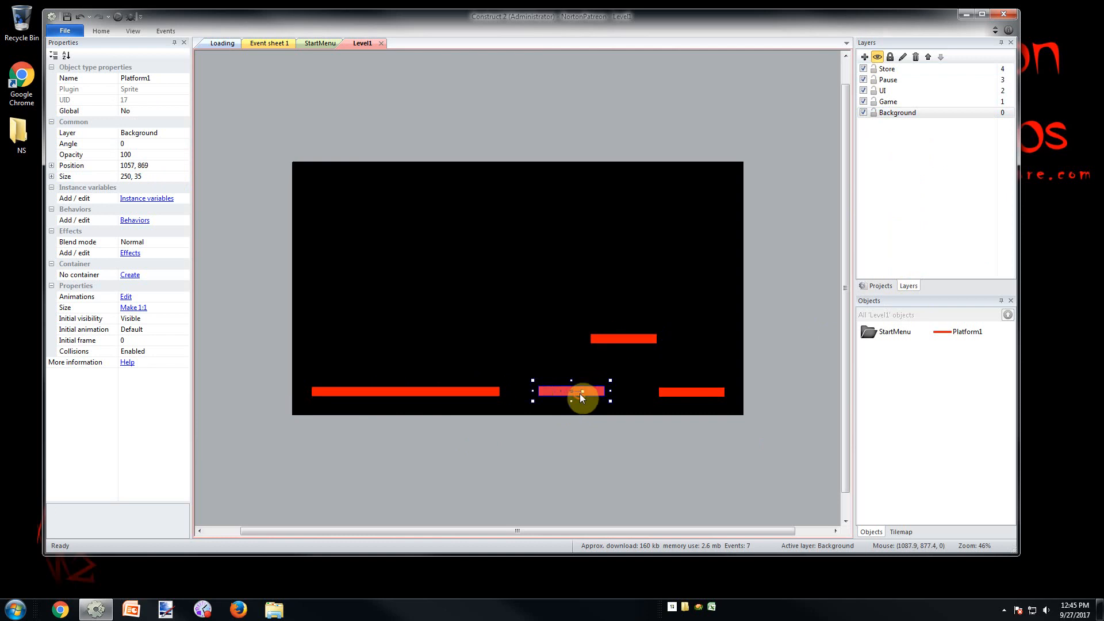
{"action": "left_click", "coordinate": [454, 392]}
{"action": "left_click", "coordinate": [692, 392]}
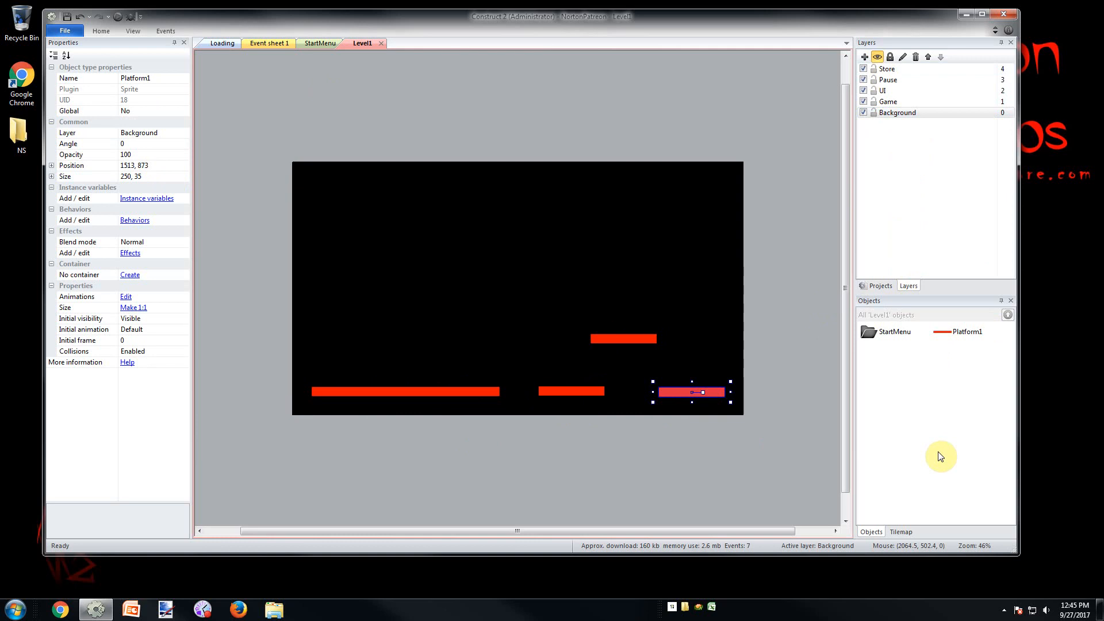
Step: Browse the NortonPatreon project's object types, sounds and files
{"action": "left_click", "coordinate": [880, 287]}
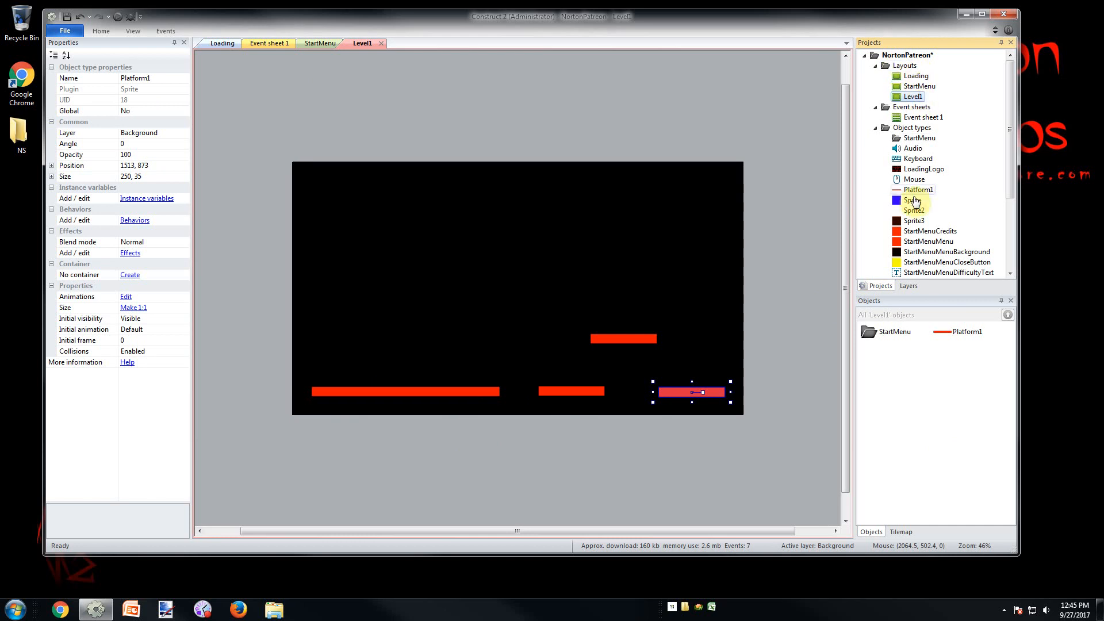
{"action": "scroll", "coordinate": [986, 207], "scroll_direction": "down", "scroll_amount": 5}
{"action": "scroll", "coordinate": [968, 189], "scroll_direction": "up", "scroll_amount": 5}
{"action": "scroll", "coordinate": [915, 150], "scroll_direction": "down", "scroll_amount": 4}
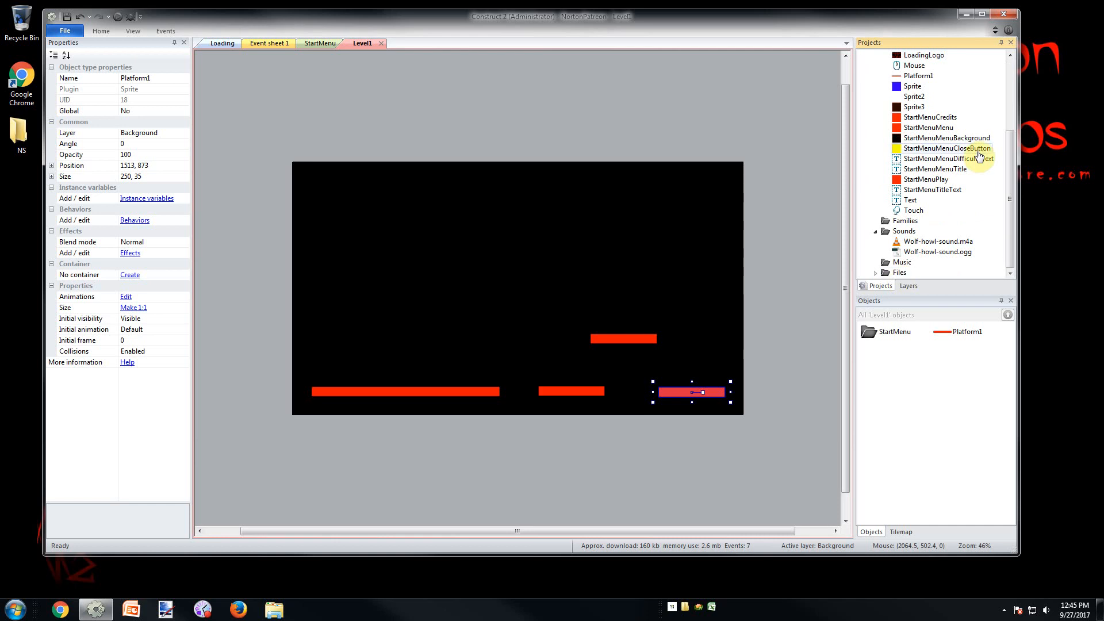
{"action": "scroll", "coordinate": [920, 213], "scroll_direction": "up", "scroll_amount": 4}
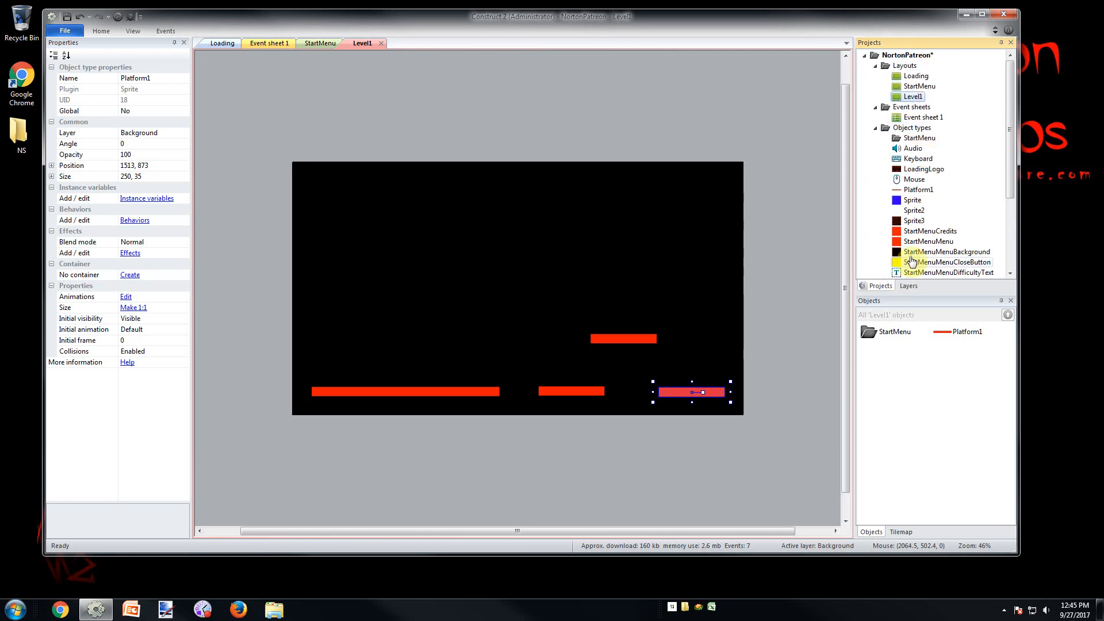
Step: Examine the properties of the project's Audio, Keyboard and StartMenuCredits object types against Platform1 and its instances in the layout
{"action": "left_click", "coordinate": [914, 148]}
{"action": "left_click", "coordinate": [919, 190]}
{"action": "left_click", "coordinate": [433, 379]}
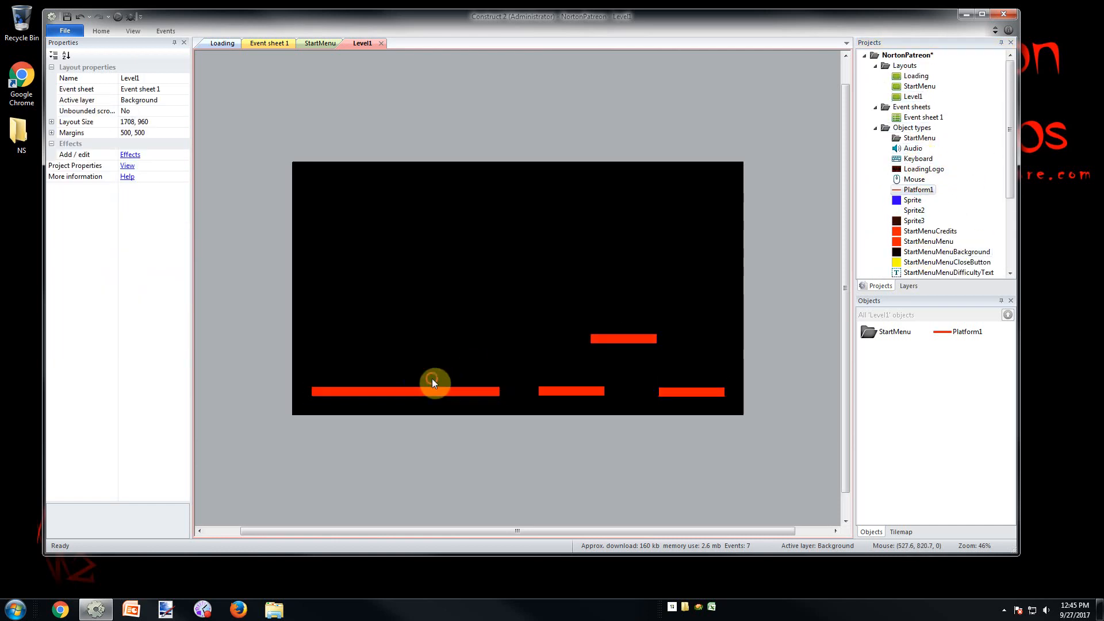
{"action": "left_click", "coordinate": [423, 391]}
{"action": "left_click", "coordinate": [684, 475]}
{"action": "left_click", "coordinate": [919, 159]}
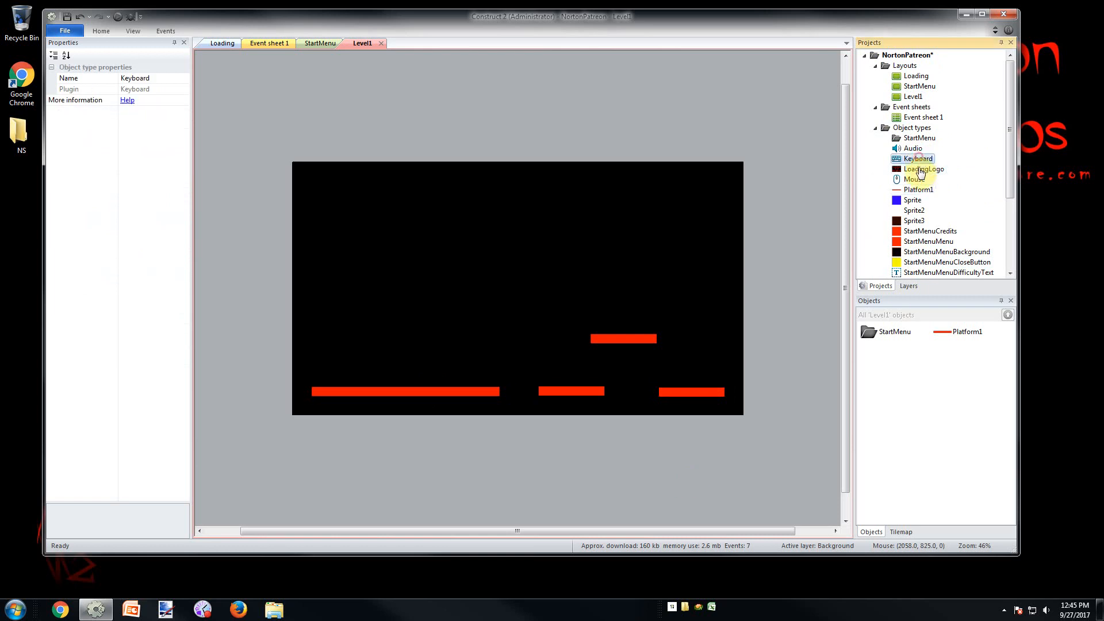
{"action": "left_click", "coordinate": [911, 189]}
{"action": "left_click", "coordinate": [921, 231]}
{"action": "left_click", "coordinate": [918, 189]}
{"action": "left_click", "coordinate": [913, 148]}
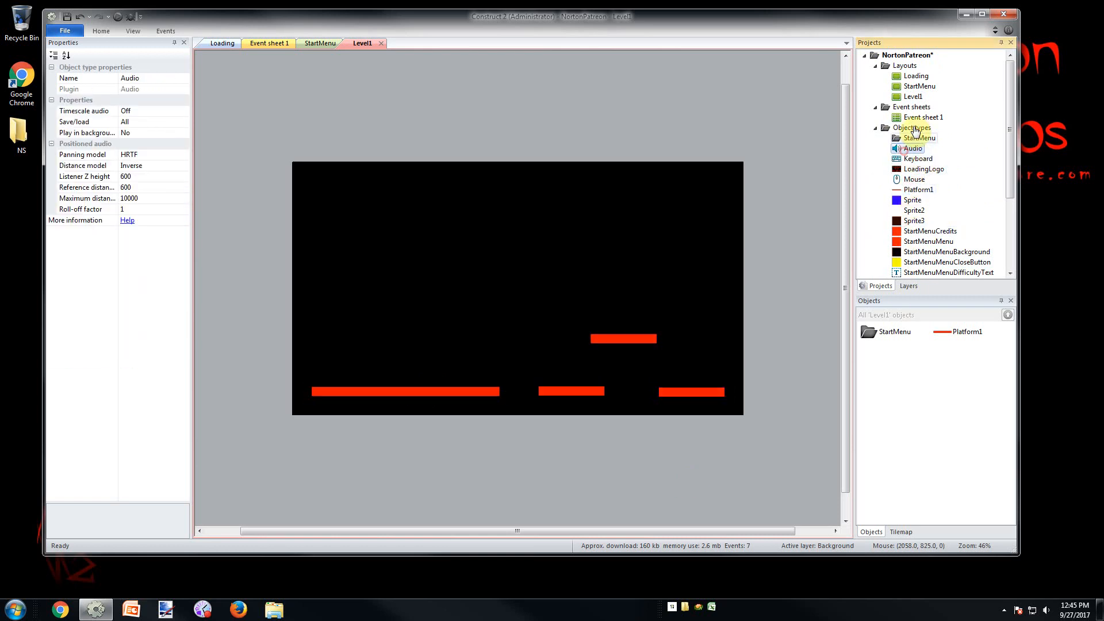
{"action": "left_click", "coordinate": [912, 127]}
{"action": "left_click", "coordinate": [916, 189]}
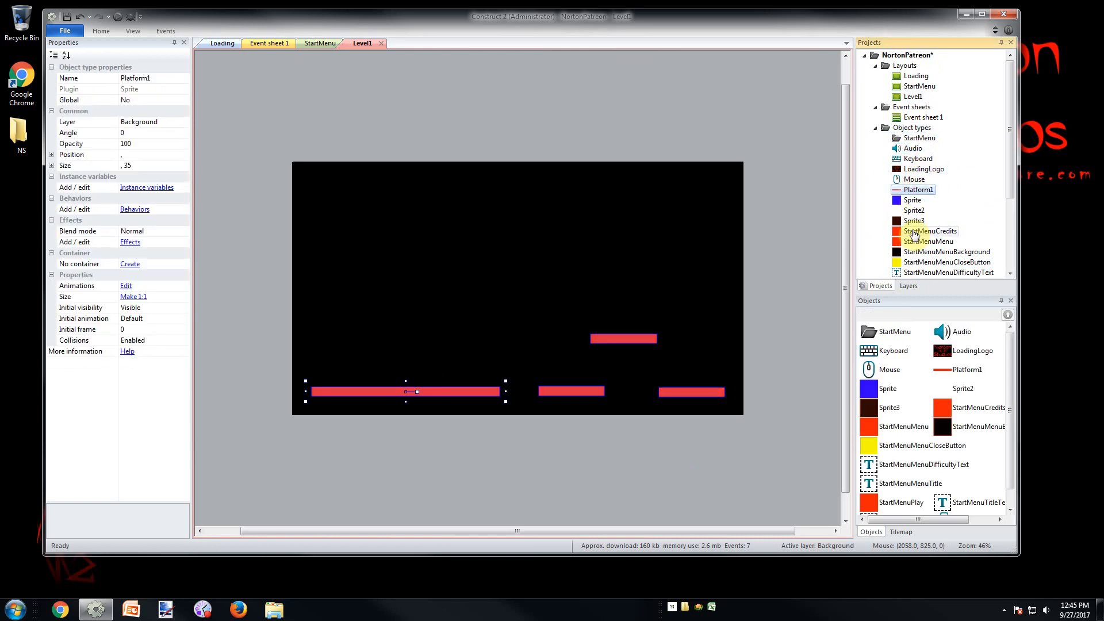
Step: Check StartMenuCredits against the StartMenu layout, and select all Platform1 instances in Level1 through their object type
{"action": "left_click", "coordinate": [913, 233]}
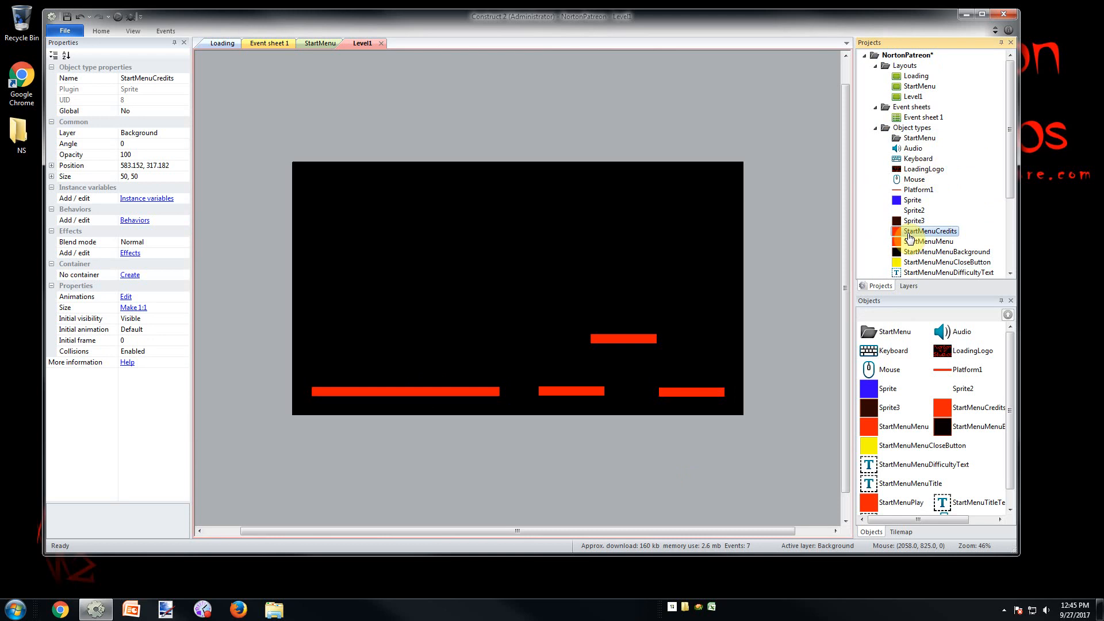
{"action": "left_click", "coordinate": [418, 80]}
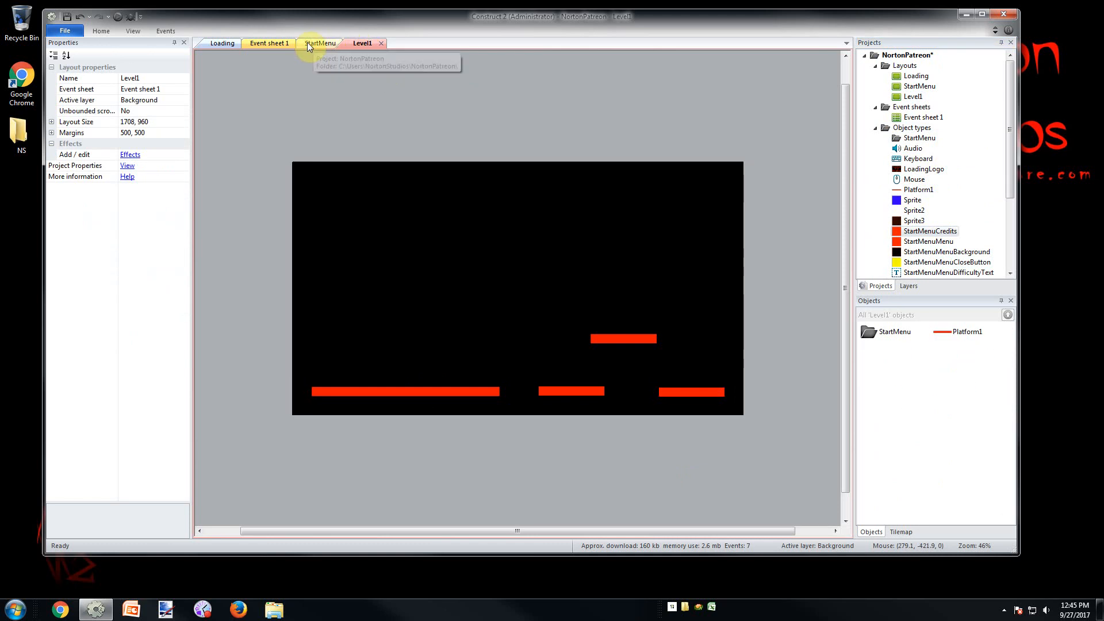
{"action": "left_click", "coordinate": [307, 43]}
{"action": "left_click", "coordinate": [360, 45]}
{"action": "left_click", "coordinate": [923, 232]}
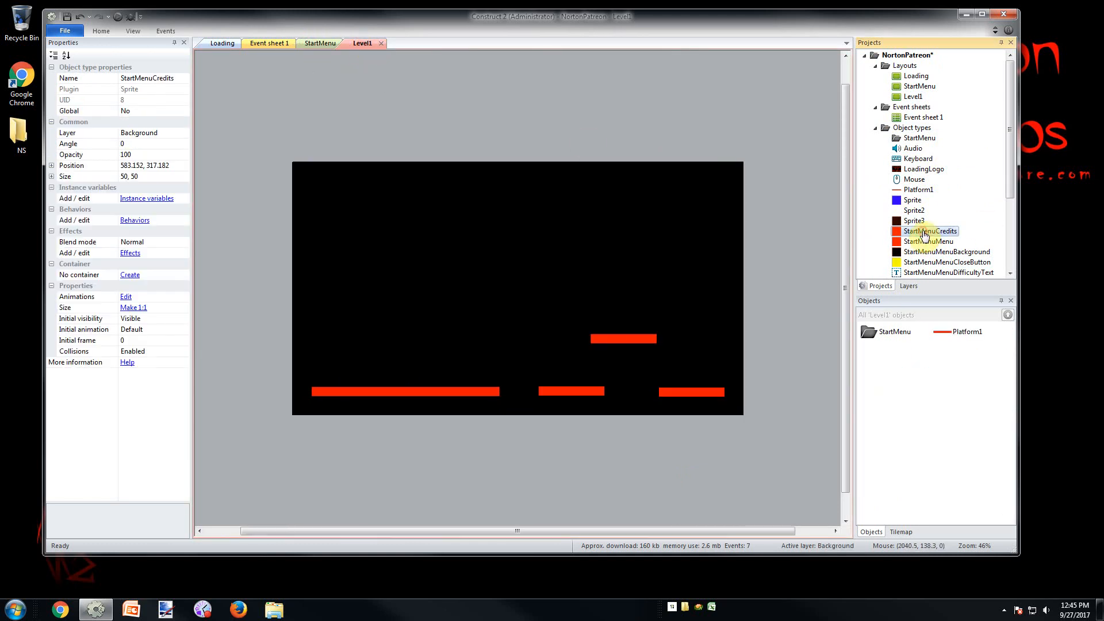
{"action": "left_click", "coordinate": [918, 189]}
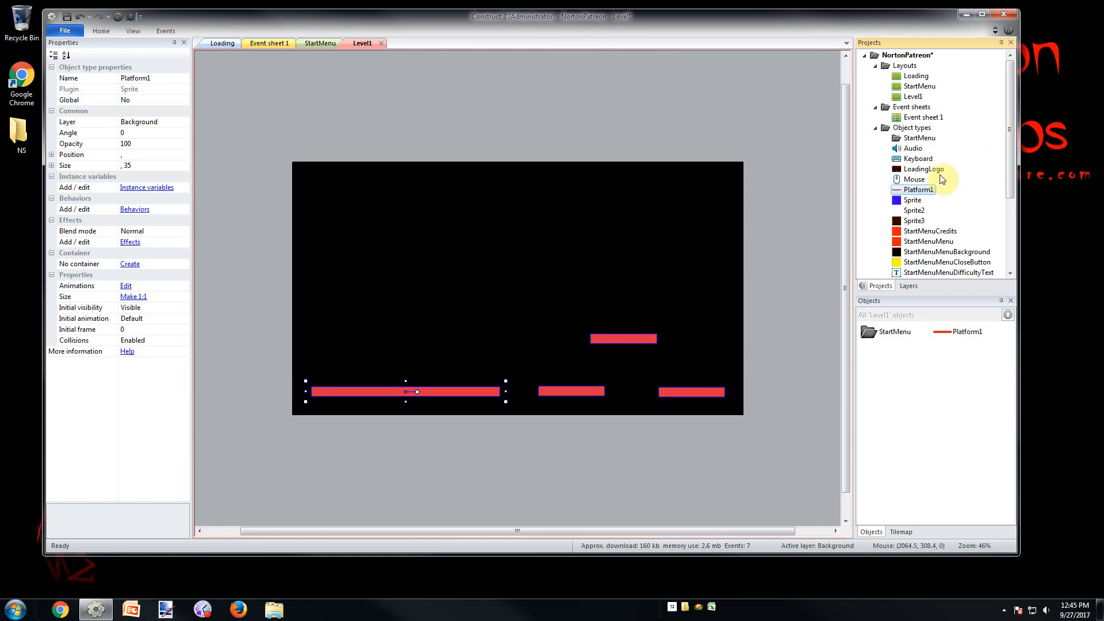
Step: Compare the Platform1 object type's selection and properties between the StartMenu and Level1 layouts
{"action": "key", "text": "F2"}
{"action": "left_click", "coordinate": [320, 43]}
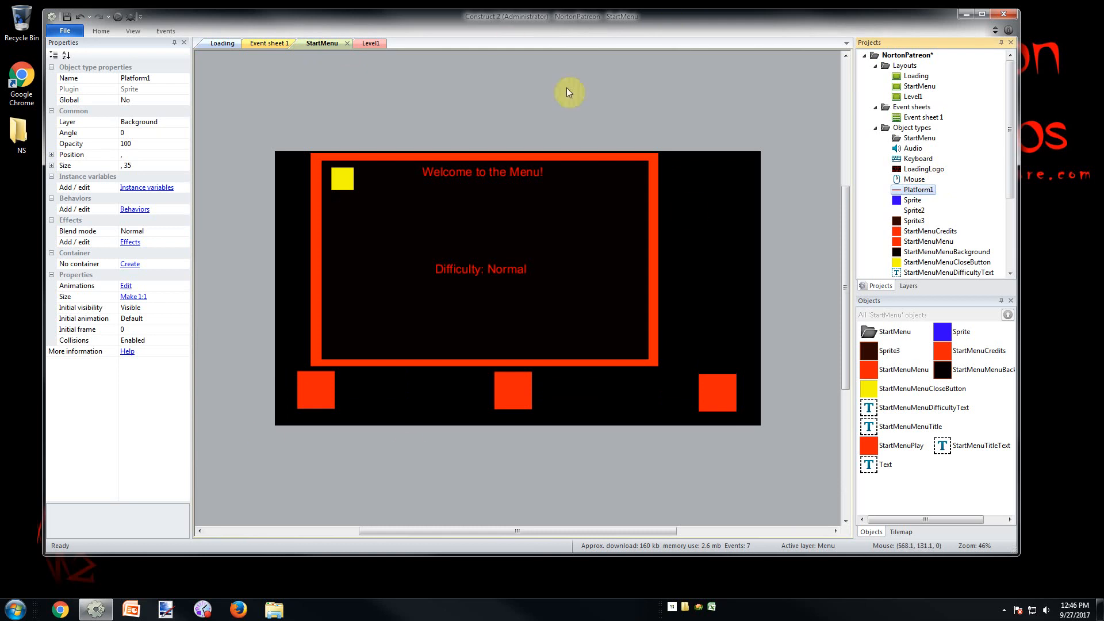
{"action": "left_click", "coordinate": [369, 46]}
{"action": "left_click", "coordinate": [619, 102]}
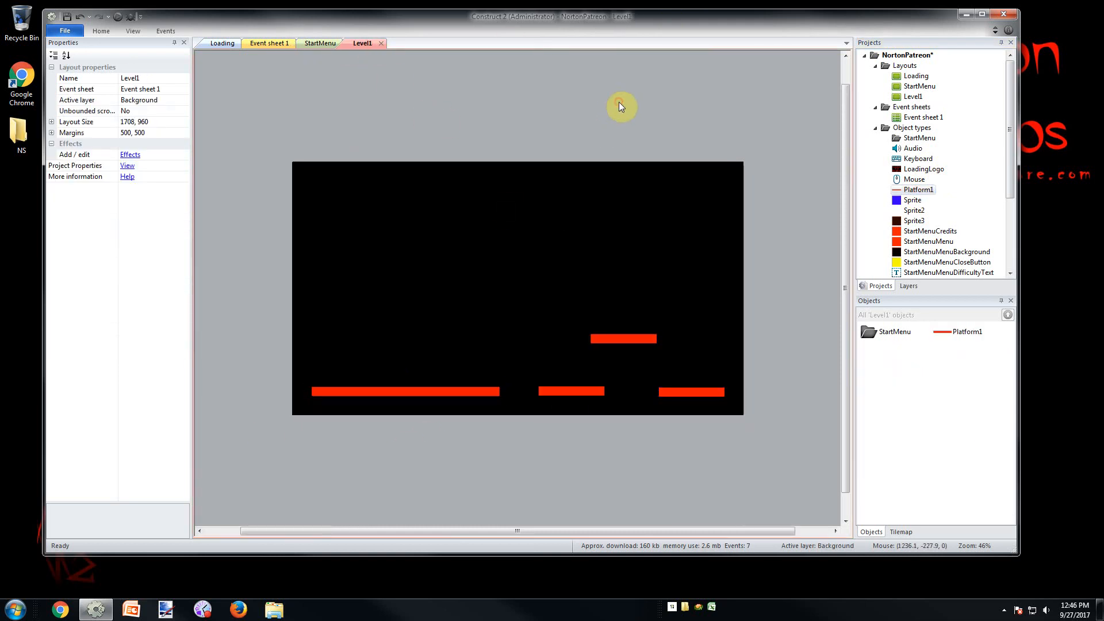
{"action": "left_click", "coordinate": [320, 43]}
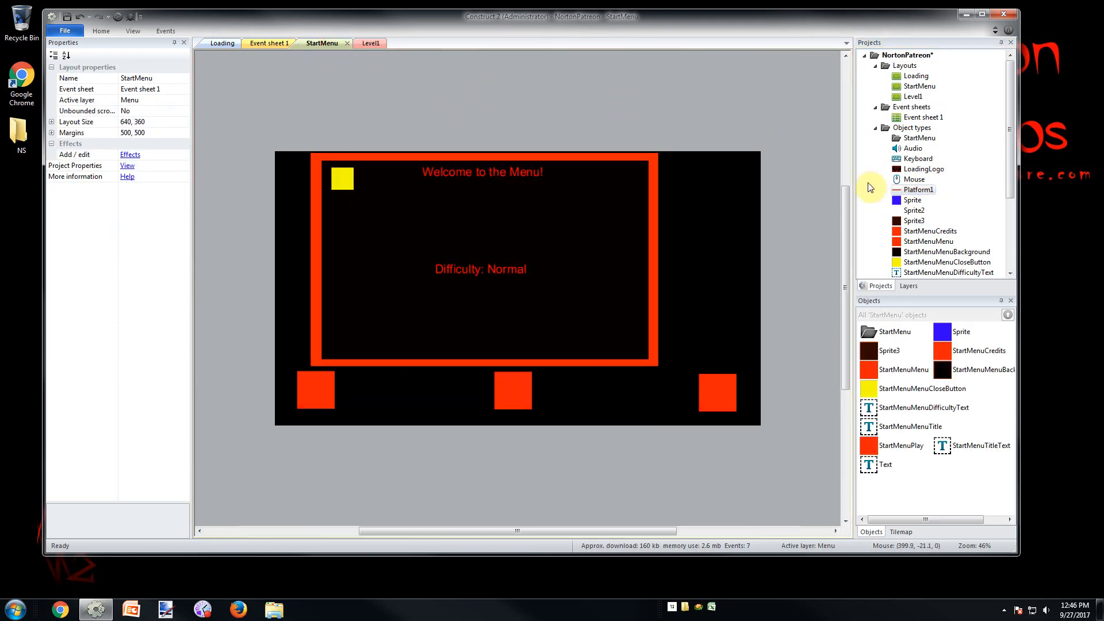
{"action": "left_click", "coordinate": [917, 190]}
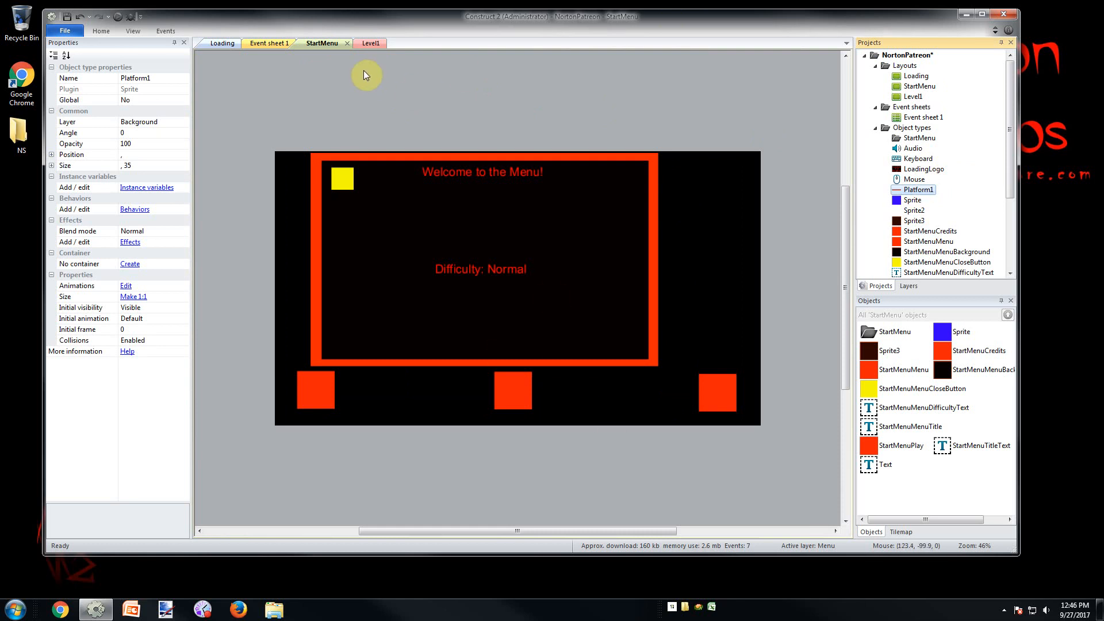
{"action": "left_click", "coordinate": [370, 43]}
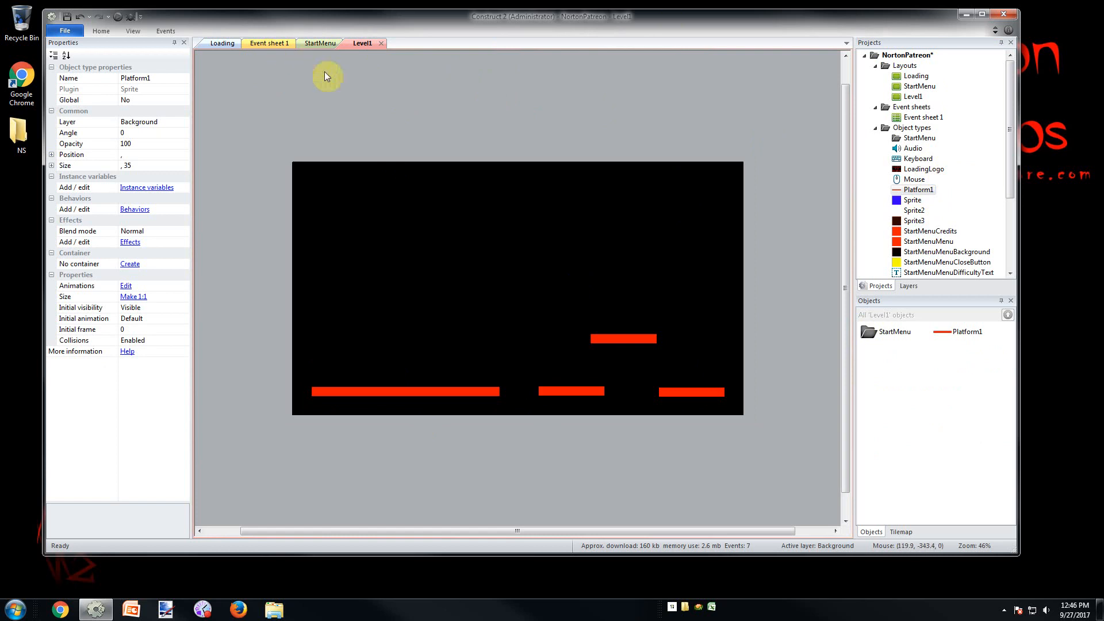
Step: Examine the Platform1 object type's properties against those of its individual instances in Level1
{"action": "left_click", "coordinate": [917, 193]}
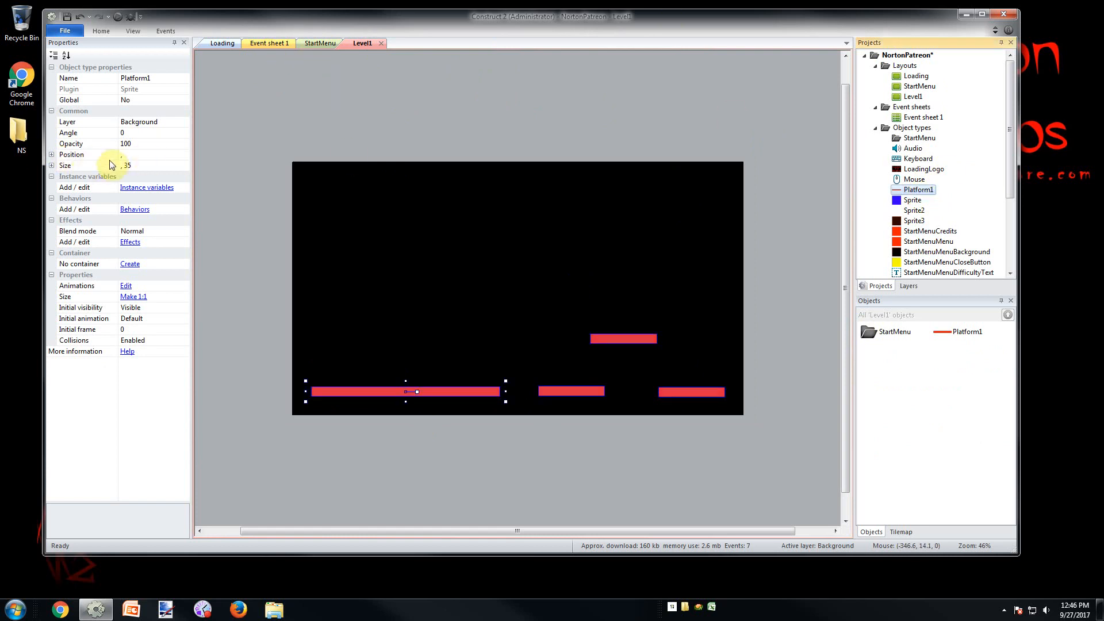
{"action": "left_click", "coordinate": [462, 122]}
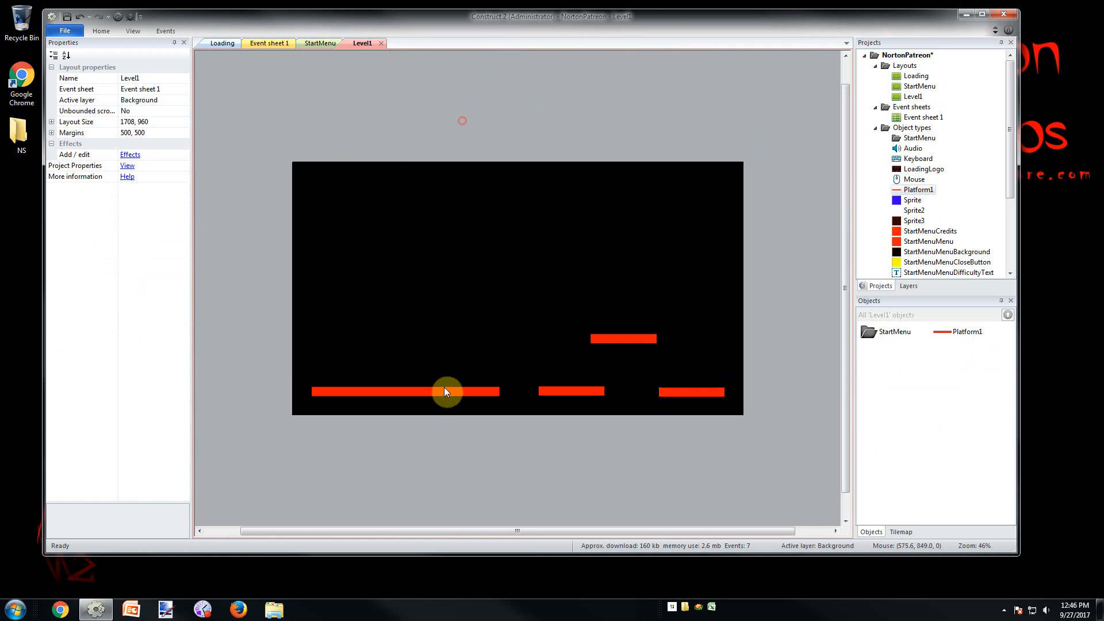
{"action": "left_click", "coordinate": [444, 395]}
{"action": "left_click", "coordinate": [554, 393]}
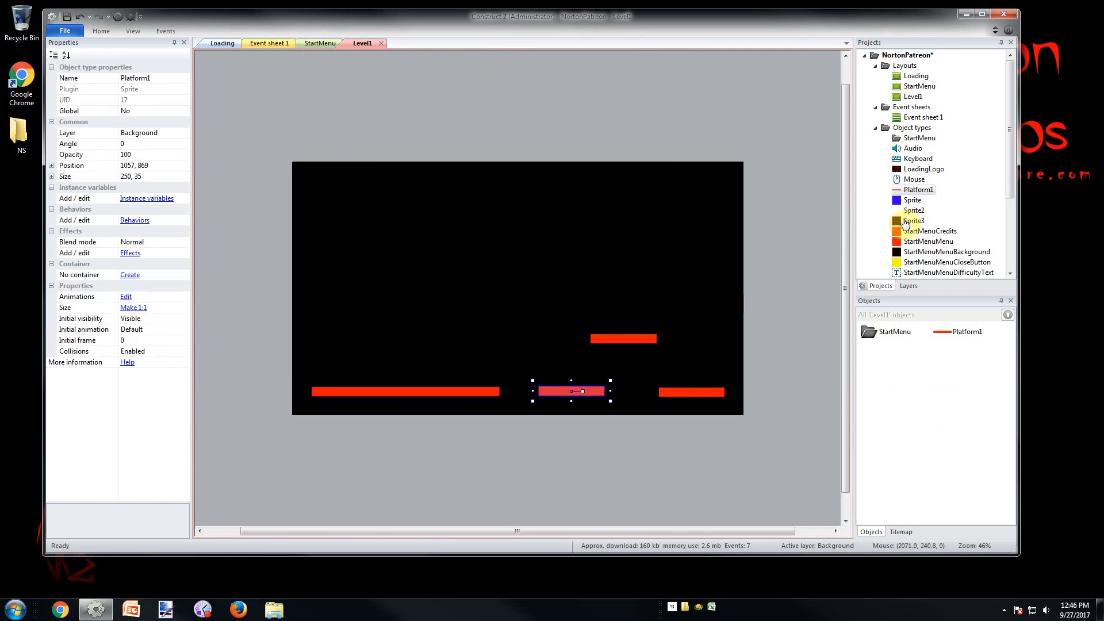
{"action": "left_click", "coordinate": [927, 190]}
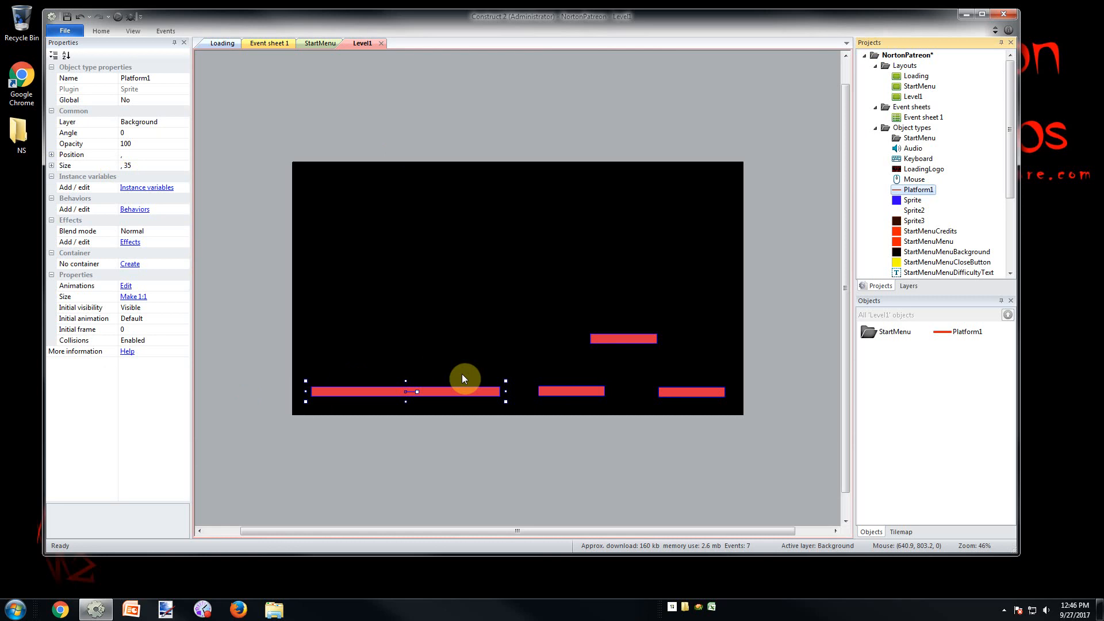
{"action": "left_click", "coordinate": [502, 108]}
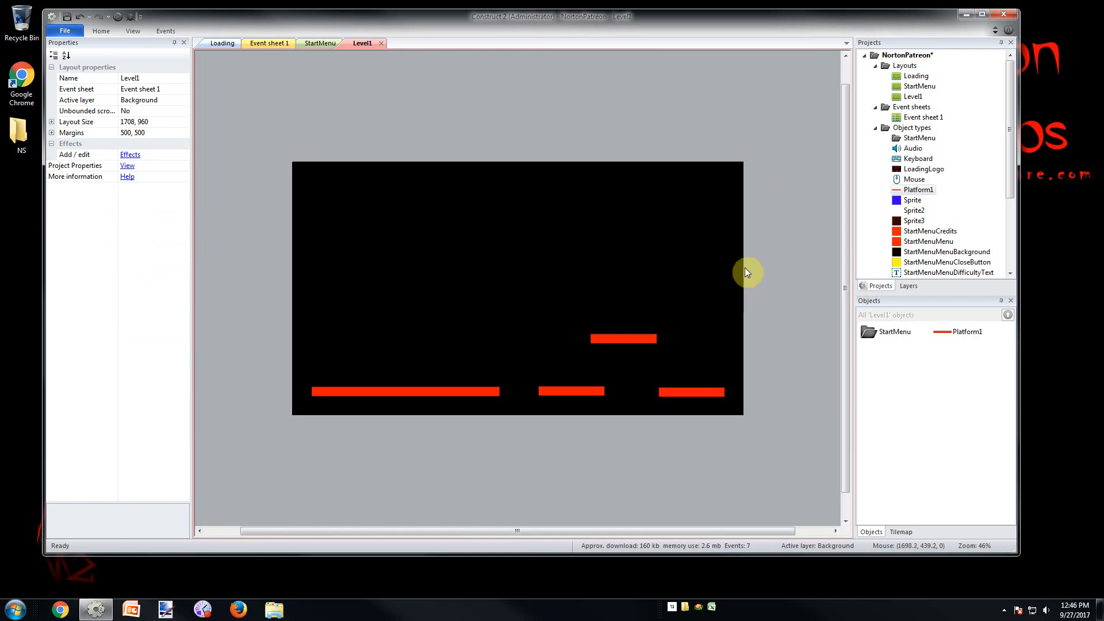
Step: Examine the Mouse and Platform1 object type properties while viewing Event sheet 1
{"action": "left_click", "coordinate": [268, 46]}
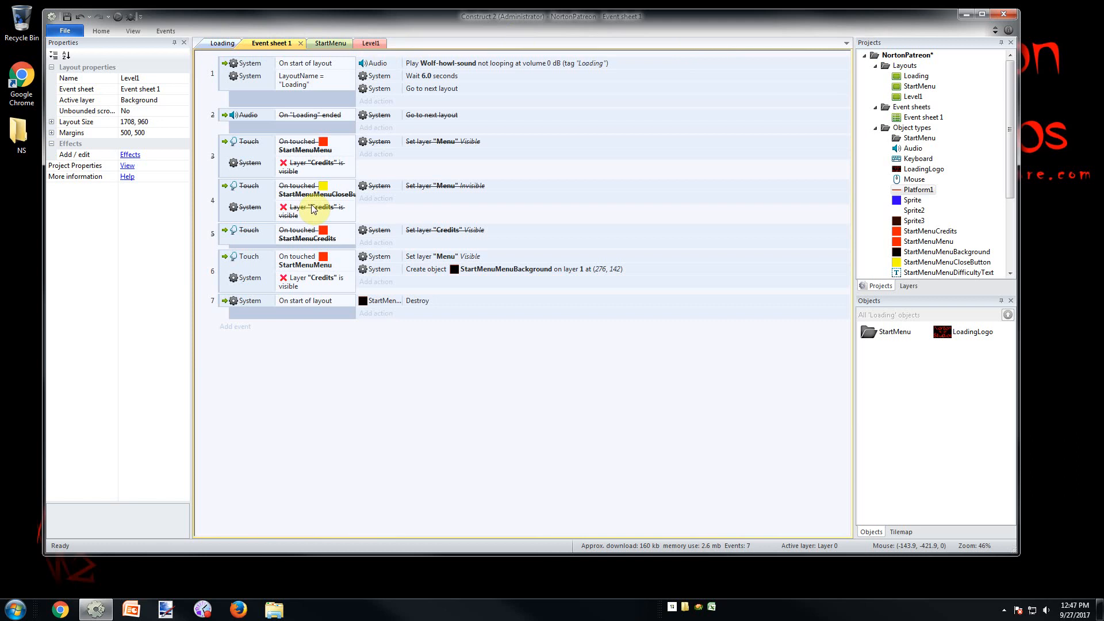
{"action": "left_click", "coordinate": [914, 180]}
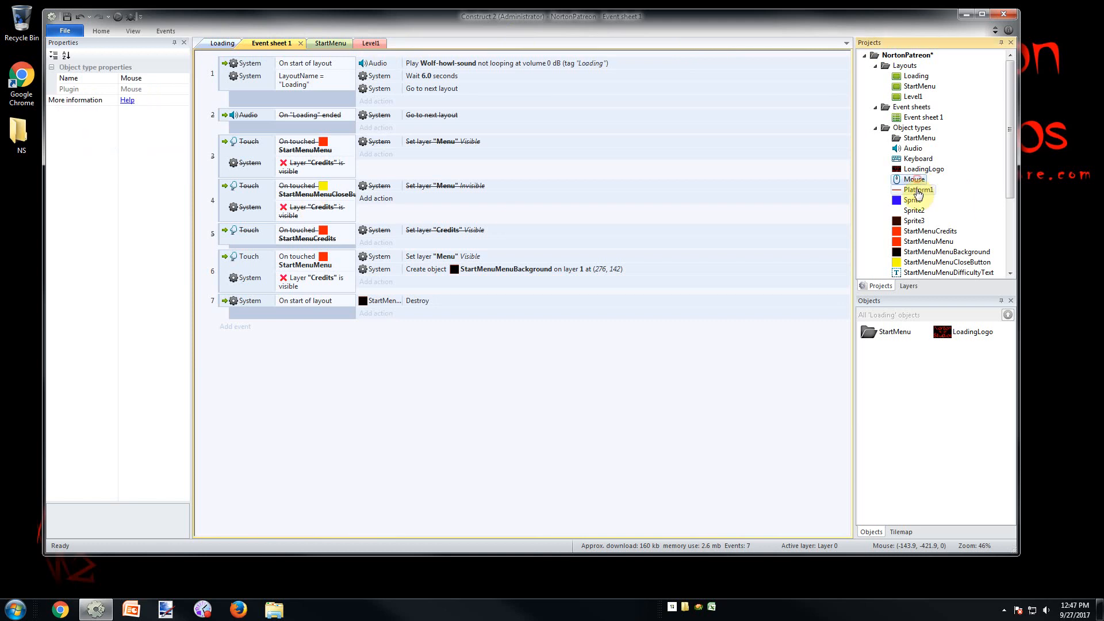
{"action": "left_click", "coordinate": [919, 190]}
{"action": "left_click", "coordinate": [915, 180]}
{"action": "left_click", "coordinate": [915, 192]}
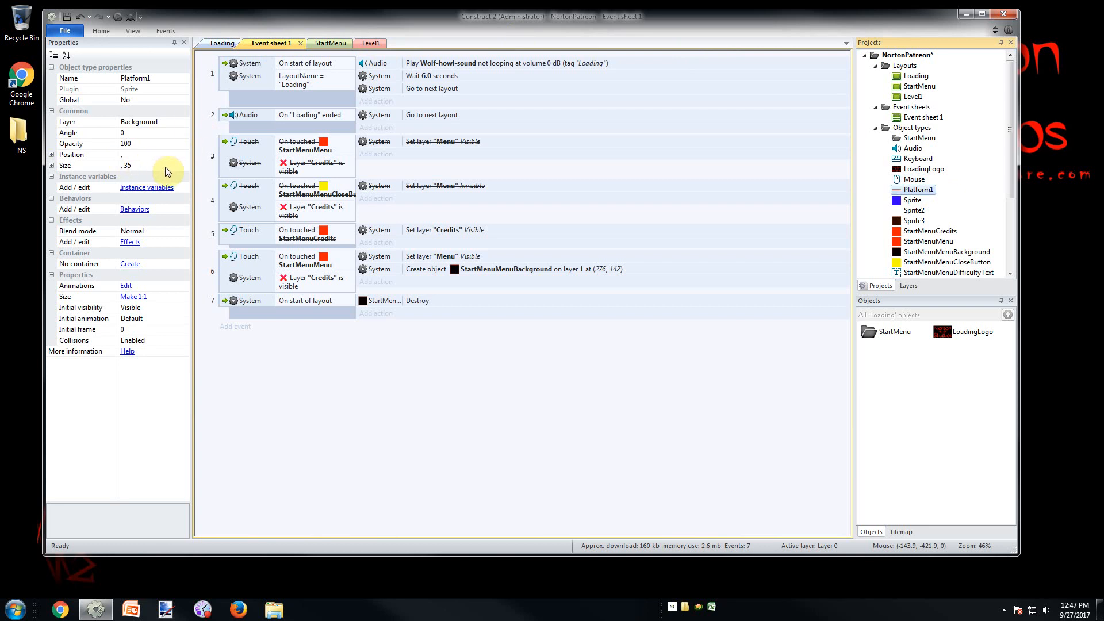
Step: Return to Level1 and compare the whole Platform1 object type with the single raised platform instance
{"action": "left_click", "coordinate": [370, 42]}
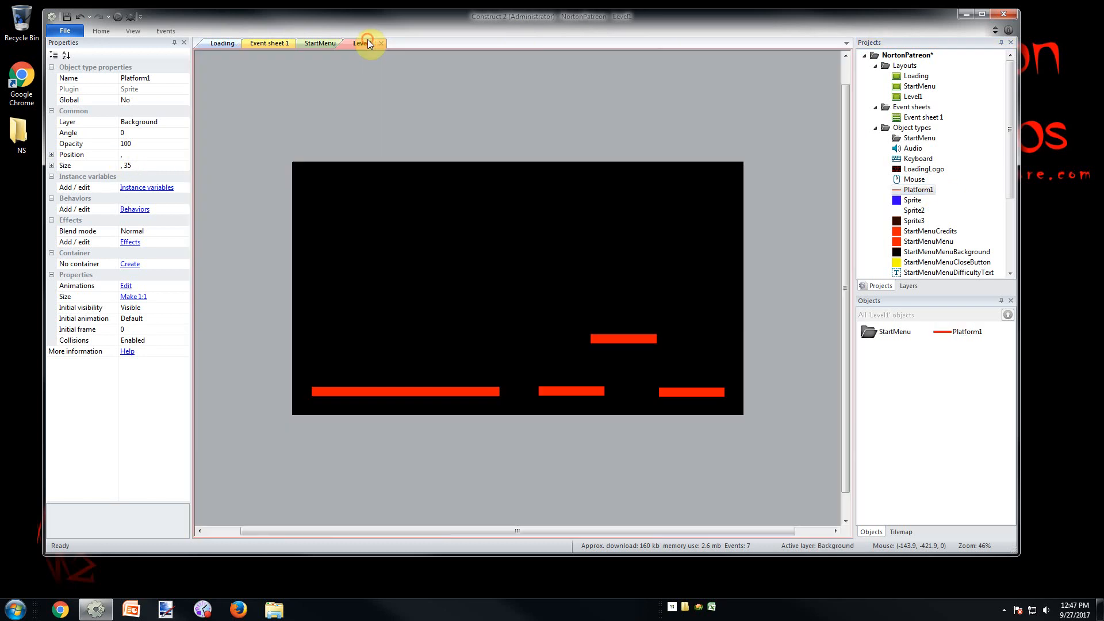
{"action": "left_click", "coordinate": [920, 169]}
{"action": "left_click", "coordinate": [918, 190]}
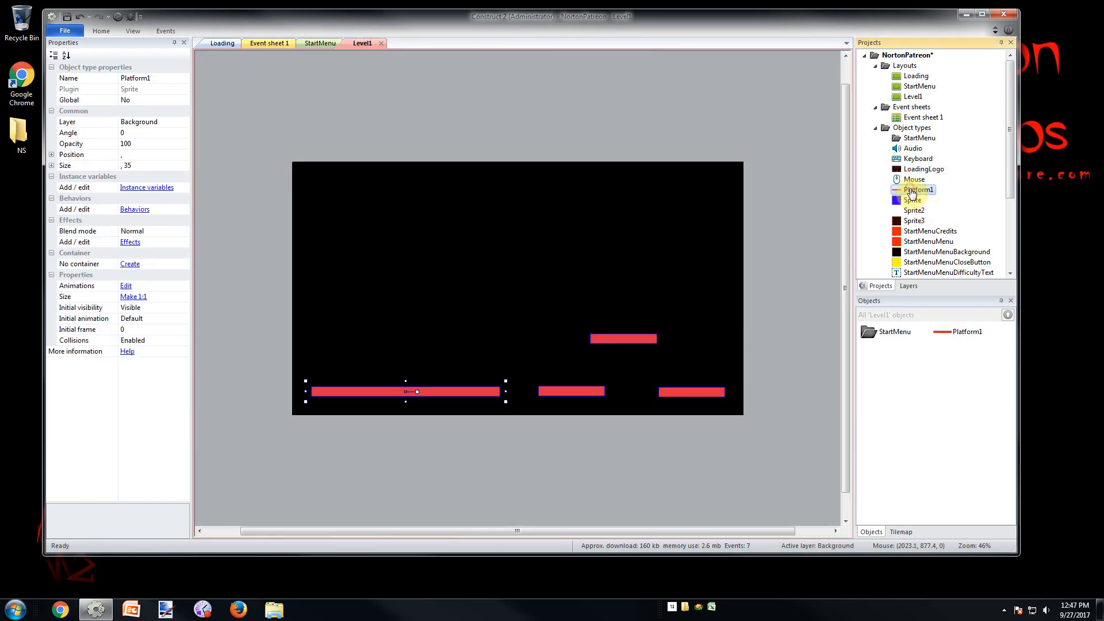
{"action": "left_click", "coordinate": [394, 112]}
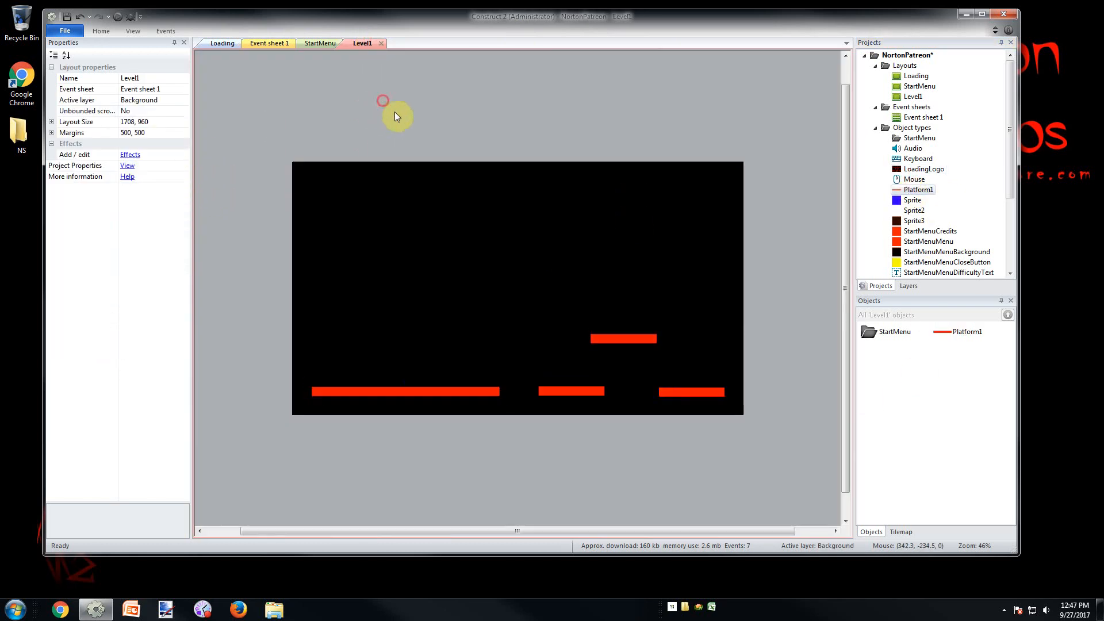
{"action": "left_click", "coordinate": [643, 339]}
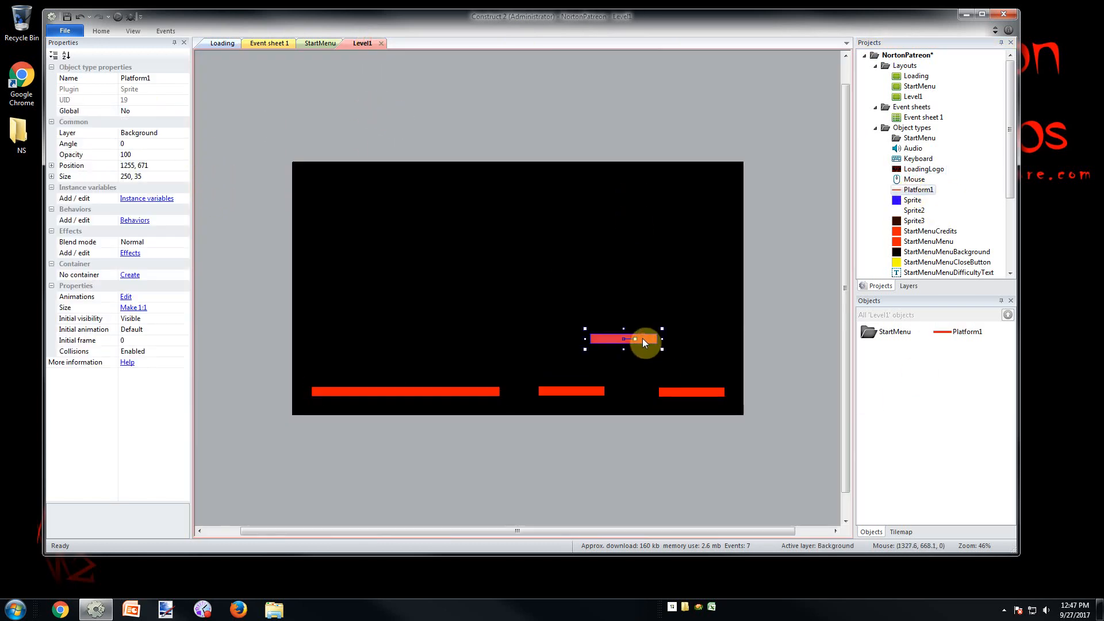
Step: Copy the long Platform1 instance from Level1 into the StartMenu layout and place it above the layout at about 340, -61
{"action": "left_click", "coordinate": [468, 391]}
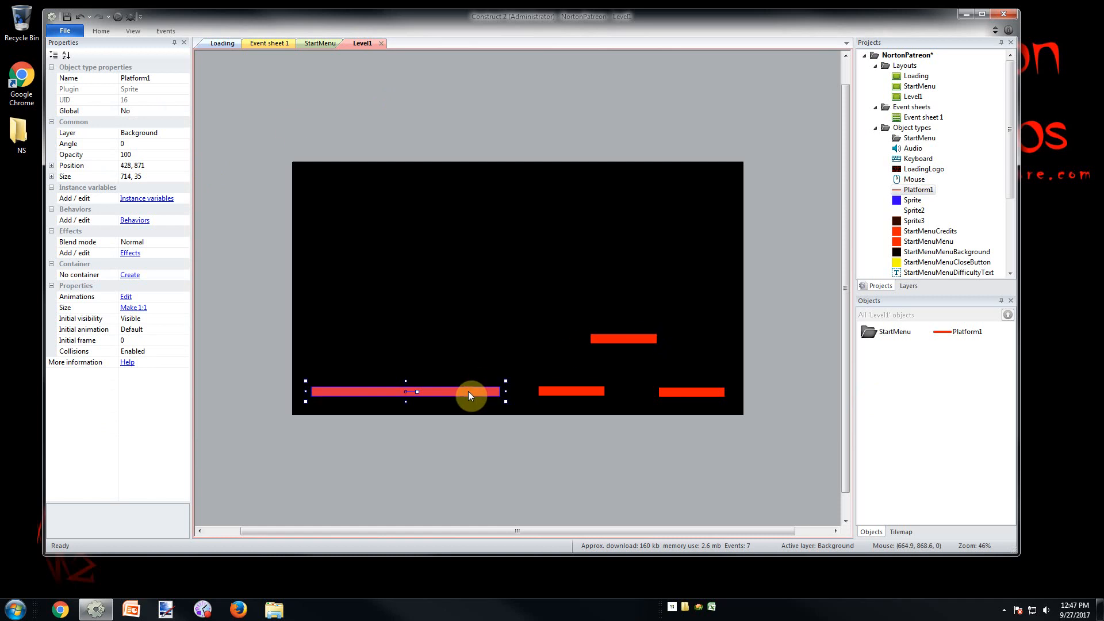
{"action": "left_click", "coordinate": [321, 44]}
{"action": "key", "text": "ctrl+v"}
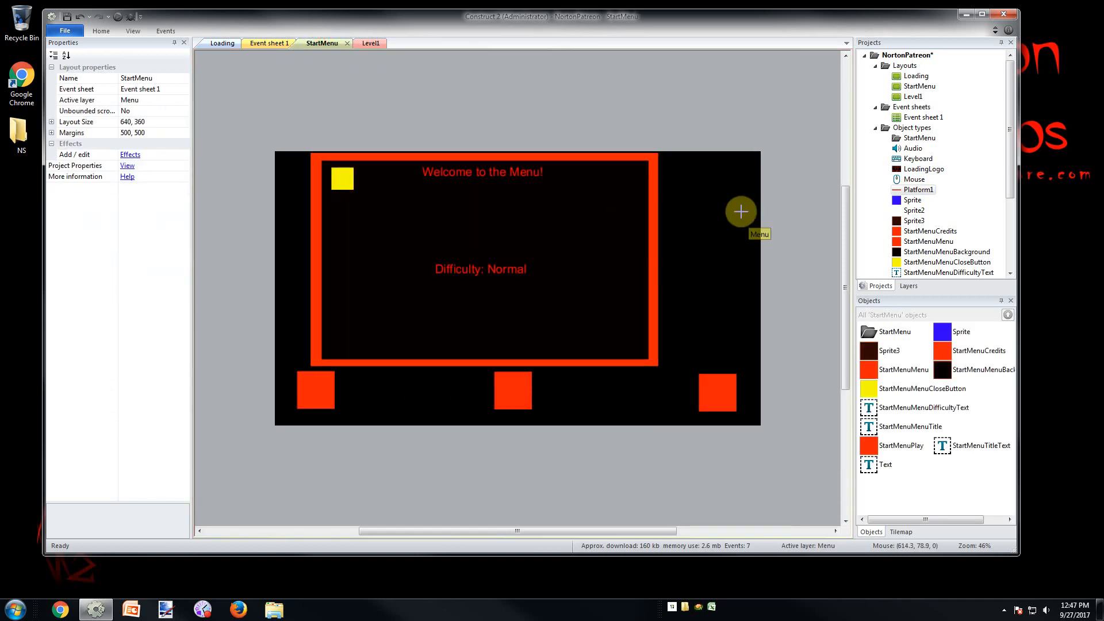
{"action": "left_click", "coordinate": [740, 211]}
{"action": "left_click_drag", "start_coordinate": [786, 209], "coordinate": [574, 120]}
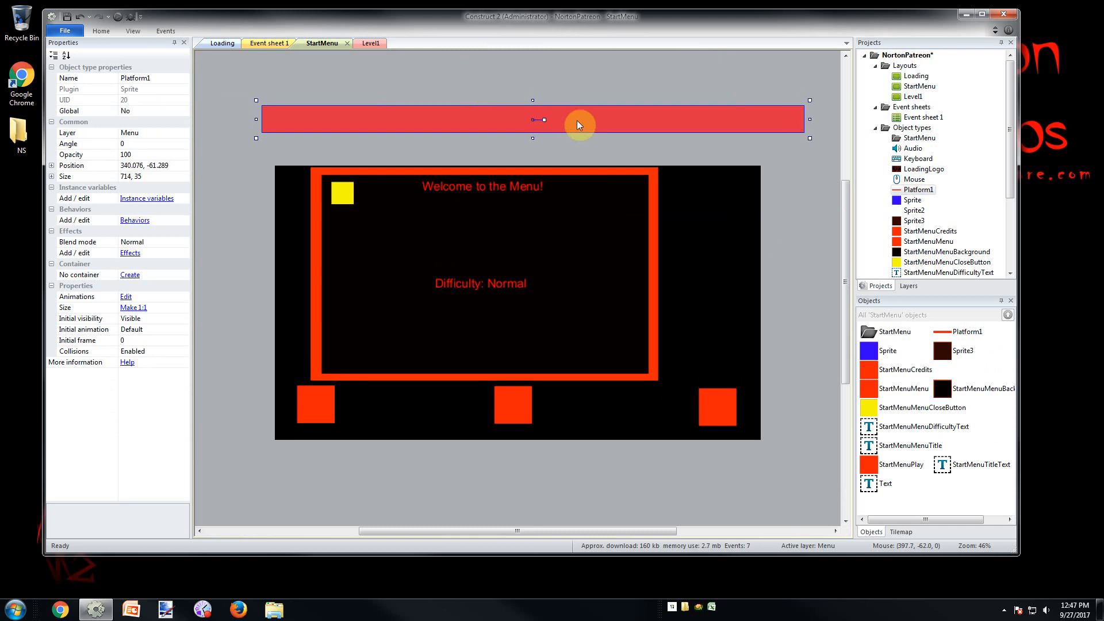
Step: Copy the size 250, 35 from the raised platform in Level1 and apply it to the Platform1 object type
{"action": "left_click", "coordinate": [371, 43]}
{"action": "left_click", "coordinate": [631, 365]}
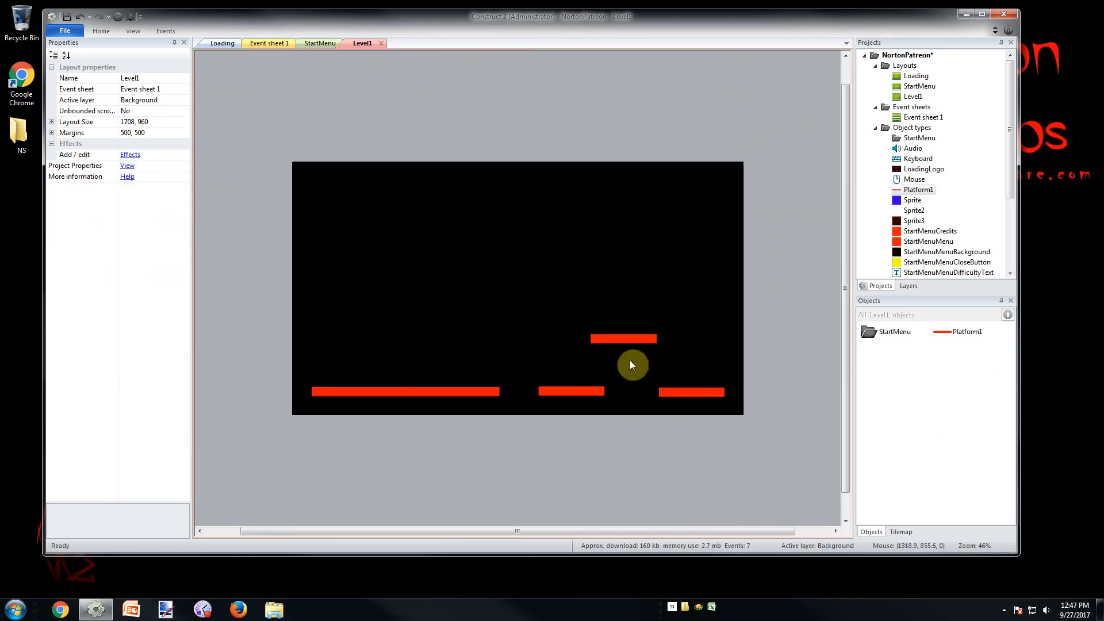
{"action": "left_click", "coordinate": [614, 341]}
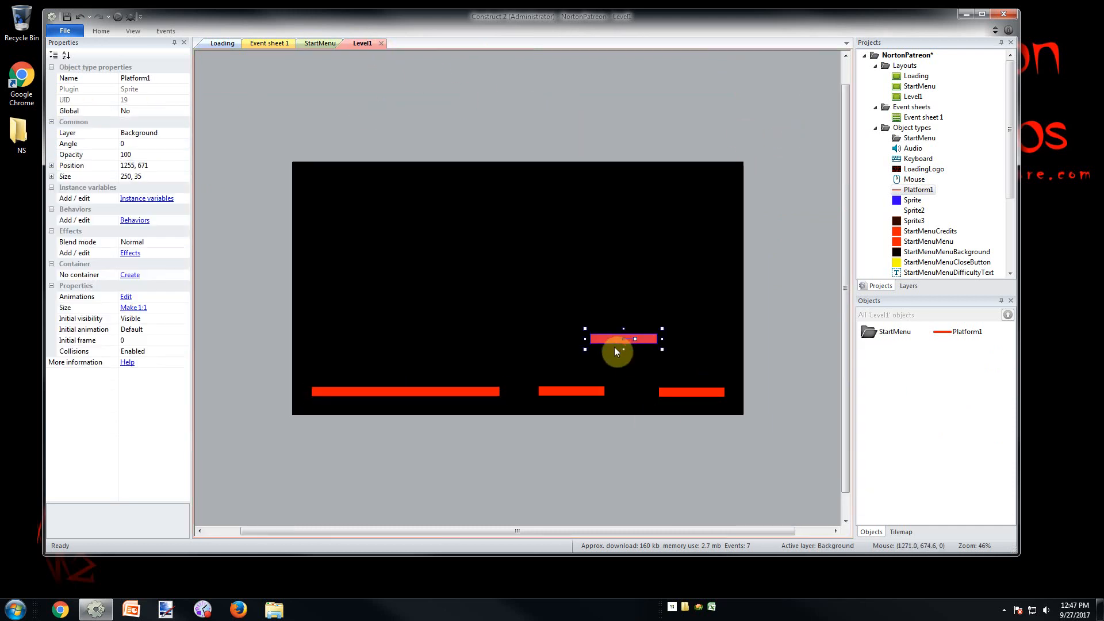
{"action": "left_click", "coordinate": [170, 176]}
{"action": "key", "text": "ctrl+c"}
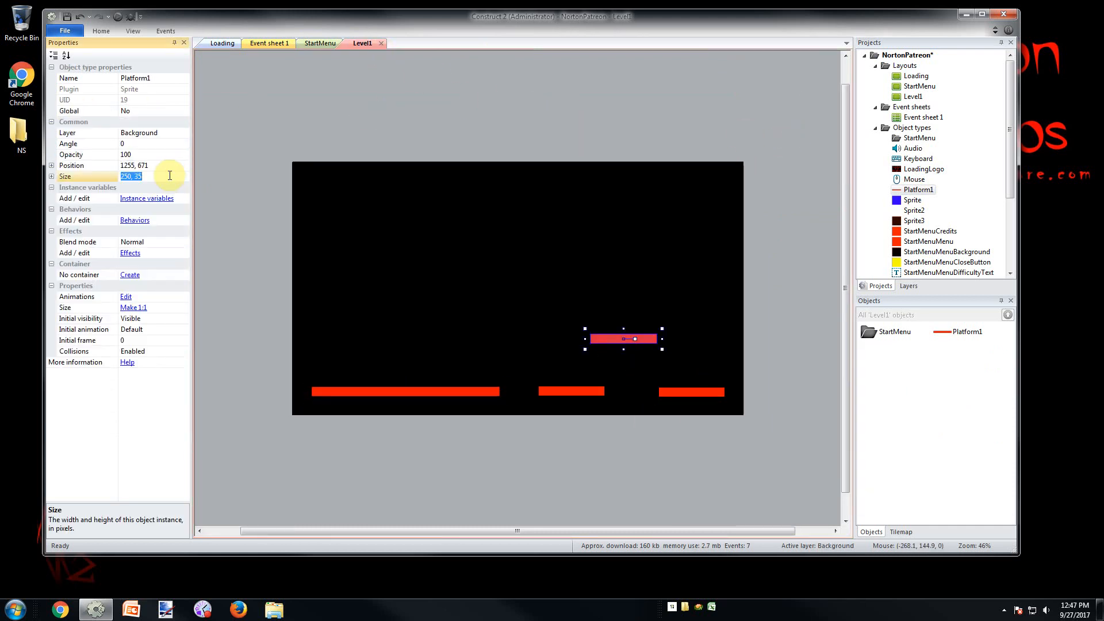
{"action": "left_click", "coordinate": [919, 189]}
{"action": "left_click", "coordinate": [914, 179]}
{"action": "left_click", "coordinate": [919, 190]}
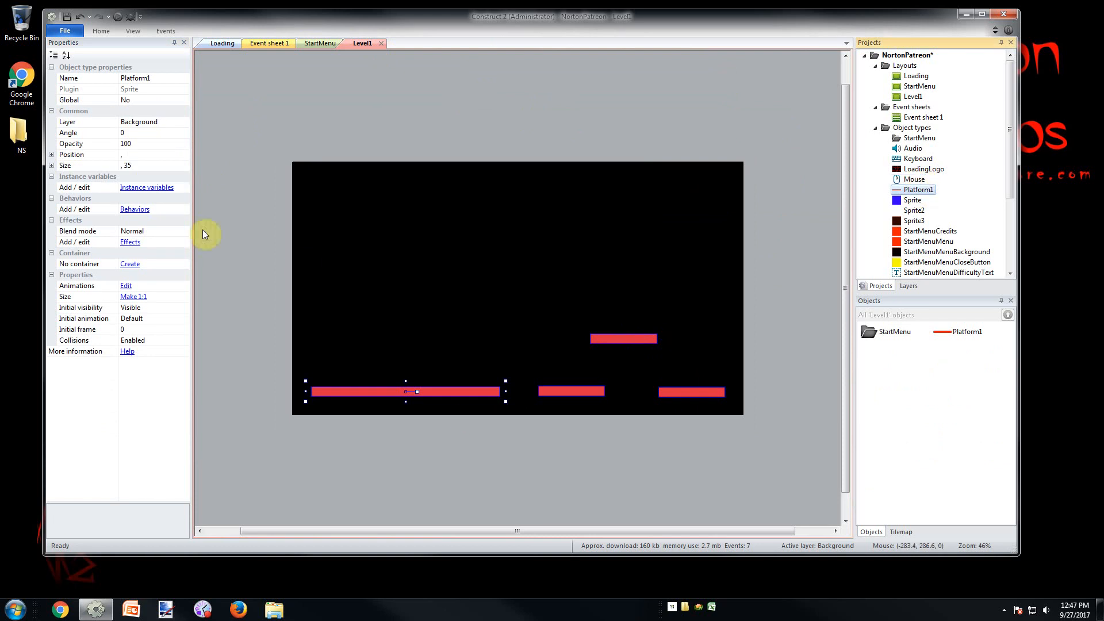
{"action": "left_click", "coordinate": [167, 165]}
{"action": "key", "text": "ctrl+v"}
{"action": "left_click", "coordinate": [507, 91]}
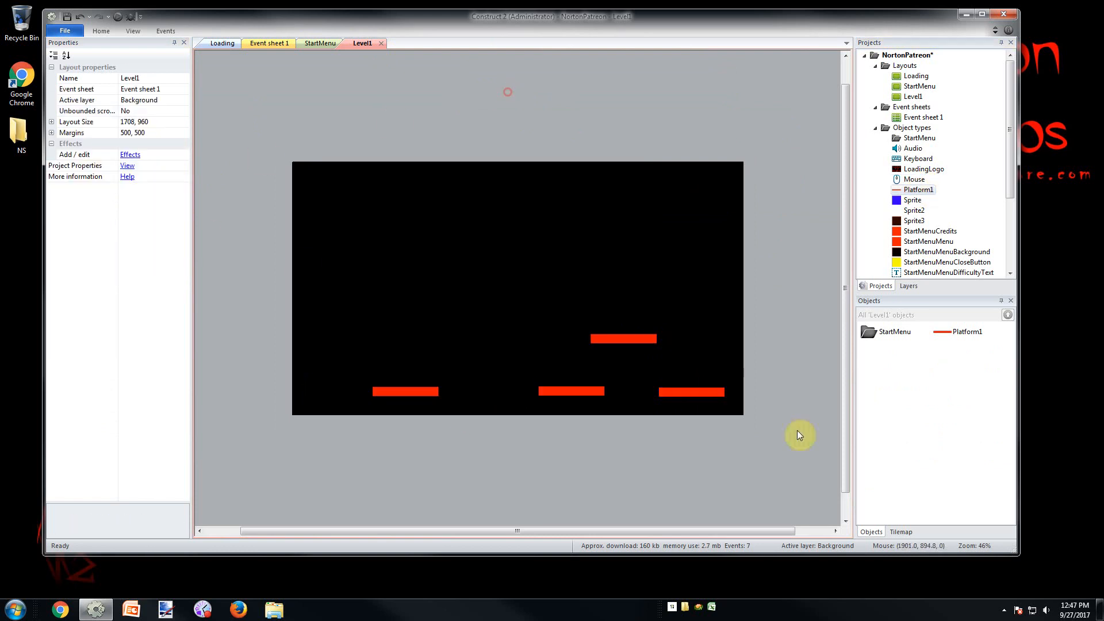
Step: Check the copied platform's size in StartMenu, and undo the Platform1 size change in Level1
{"action": "left_click", "coordinate": [509, 481]}
{"action": "left_click", "coordinate": [320, 43]}
{"action": "left_click", "coordinate": [436, 130]}
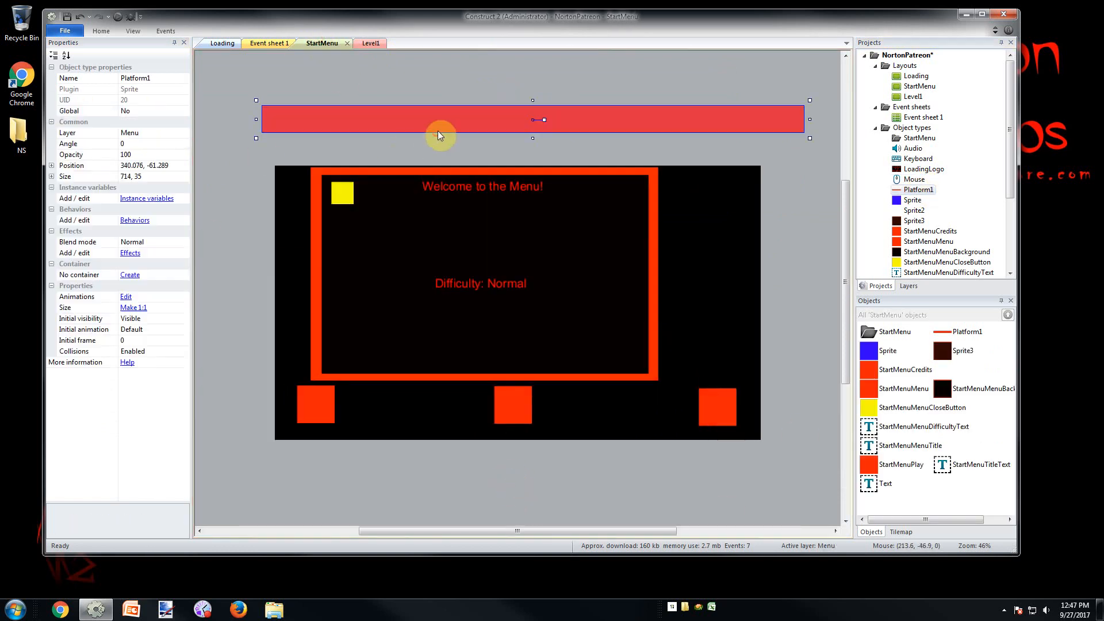
{"action": "left_click", "coordinate": [477, 74]}
{"action": "left_click", "coordinate": [268, 43]}
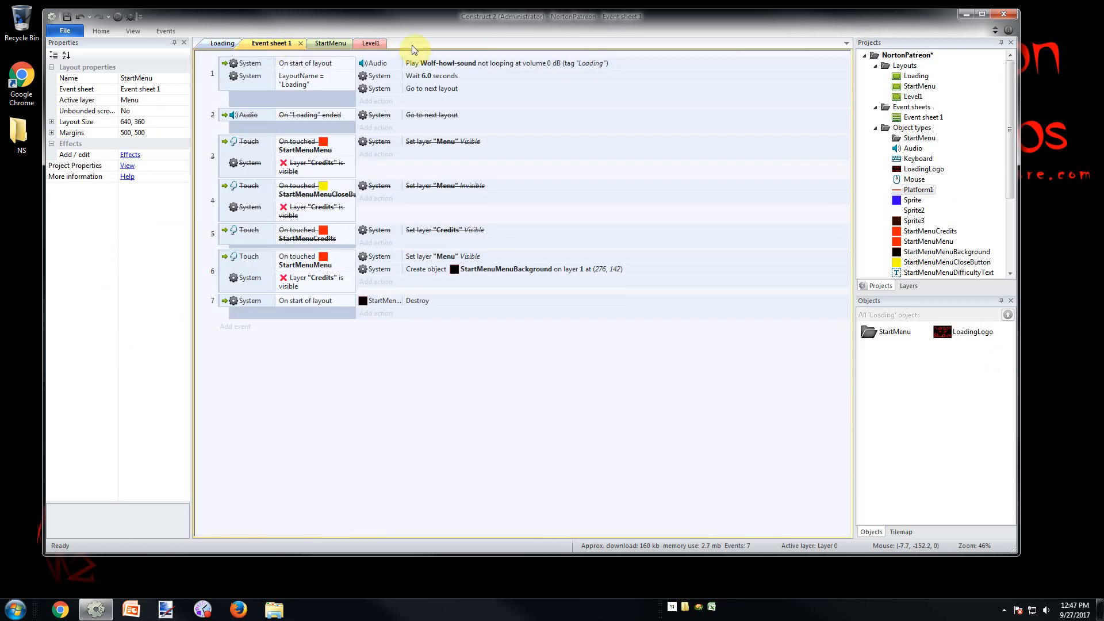
{"action": "left_click", "coordinate": [371, 43]}
{"action": "left_click", "coordinate": [467, 485]}
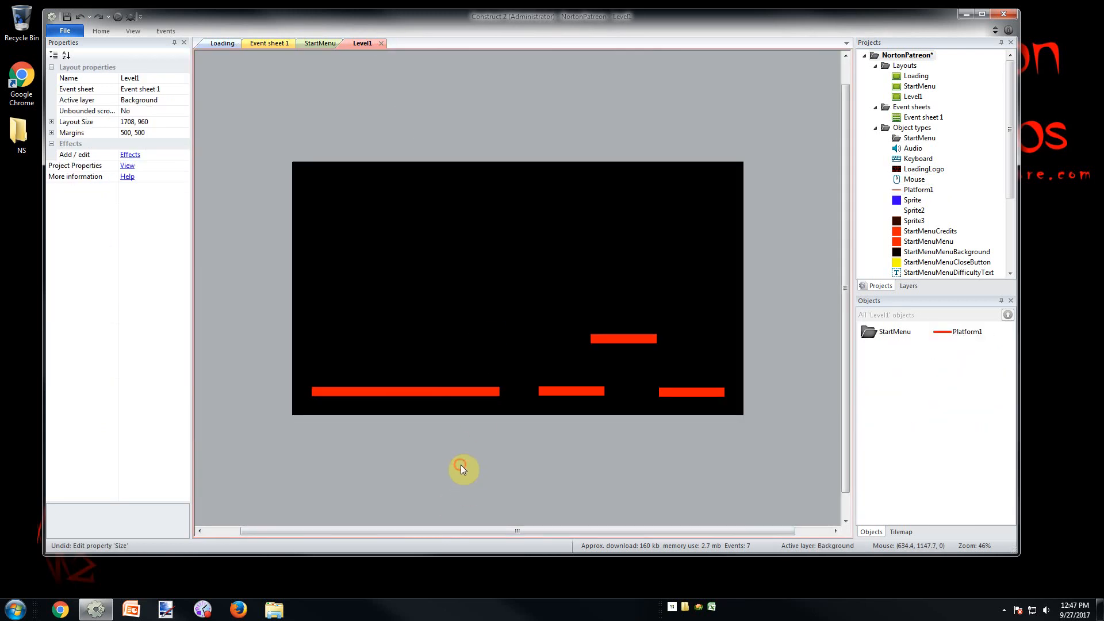
Step: Set the Platform1 object type's size to 250, 35 from Event sheet 1, and check the platforms in StartMenu and Level1
{"action": "left_click", "coordinate": [274, 43]}
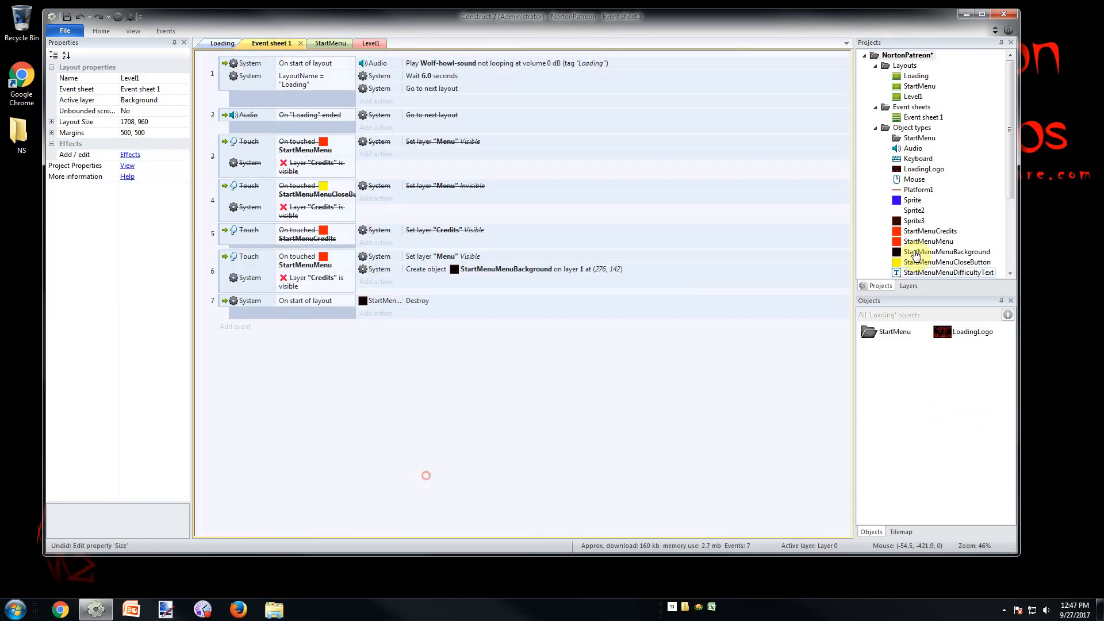
{"action": "left_click", "coordinate": [919, 190]}
{"action": "left_click", "coordinate": [164, 154]}
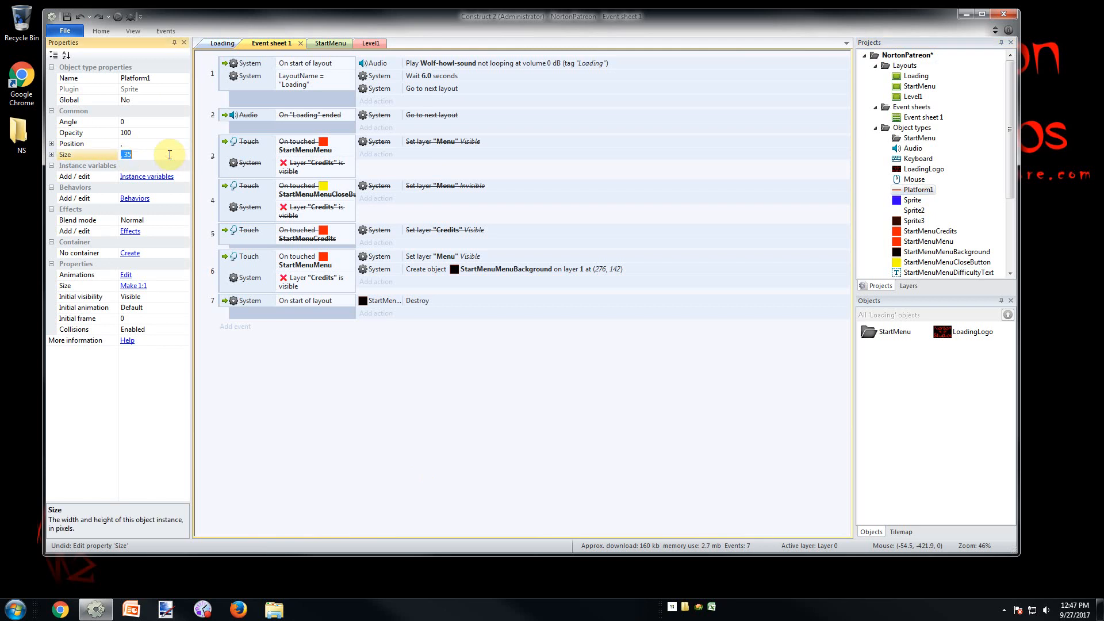
{"action": "type", "text": "250"}
{"action": "key", "text": "Return"}
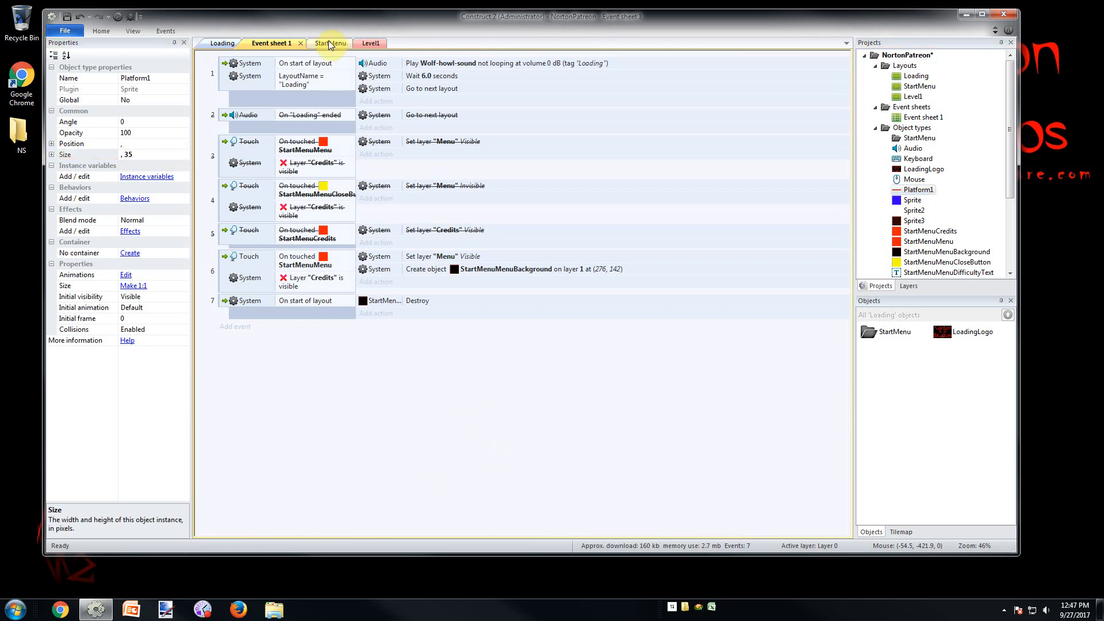
{"action": "left_click", "coordinate": [331, 43]}
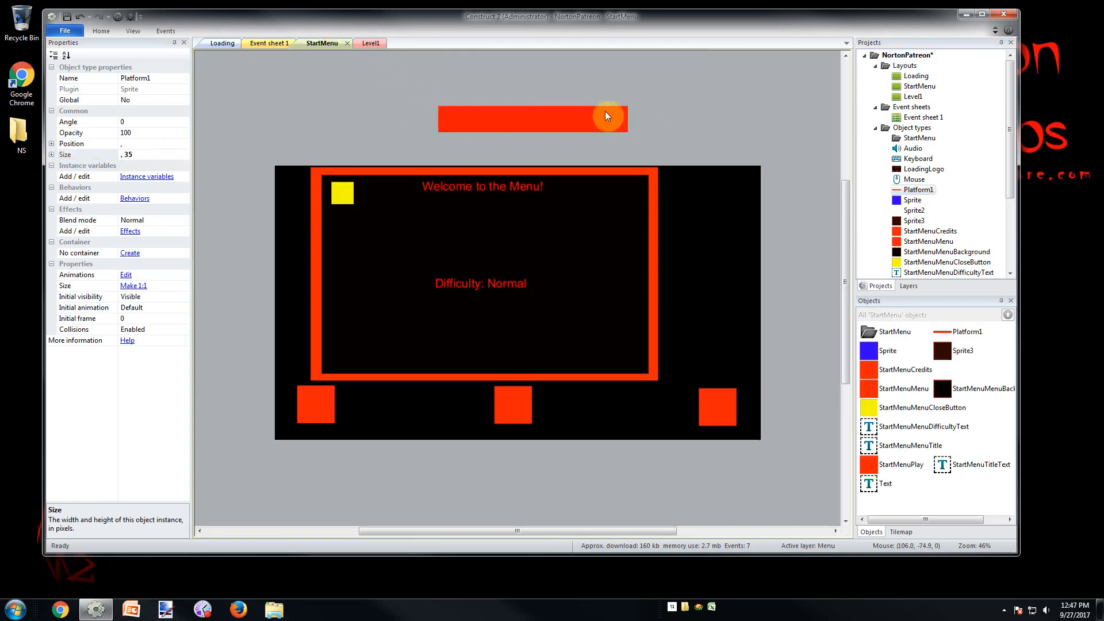
{"action": "left_click", "coordinate": [371, 43]}
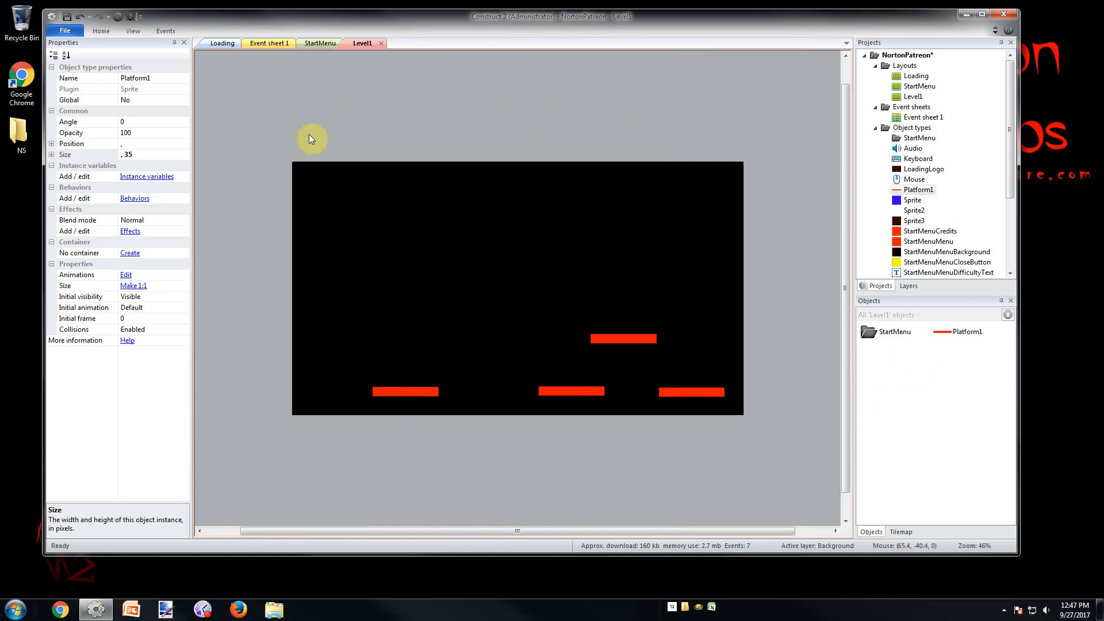
Step: Undo the Platform1 size change, the platform copy in StartMenu, and the earlier stretching and moves of the platforms in Level1
{"action": "left_click", "coordinate": [424, 465]}
{"action": "key", "text": "ctrl+z"}
{"action": "key", "text": "ctrl+z"}
{"action": "key", "text": "ctrl+z"}
{"action": "key", "text": "ctrl+z"}
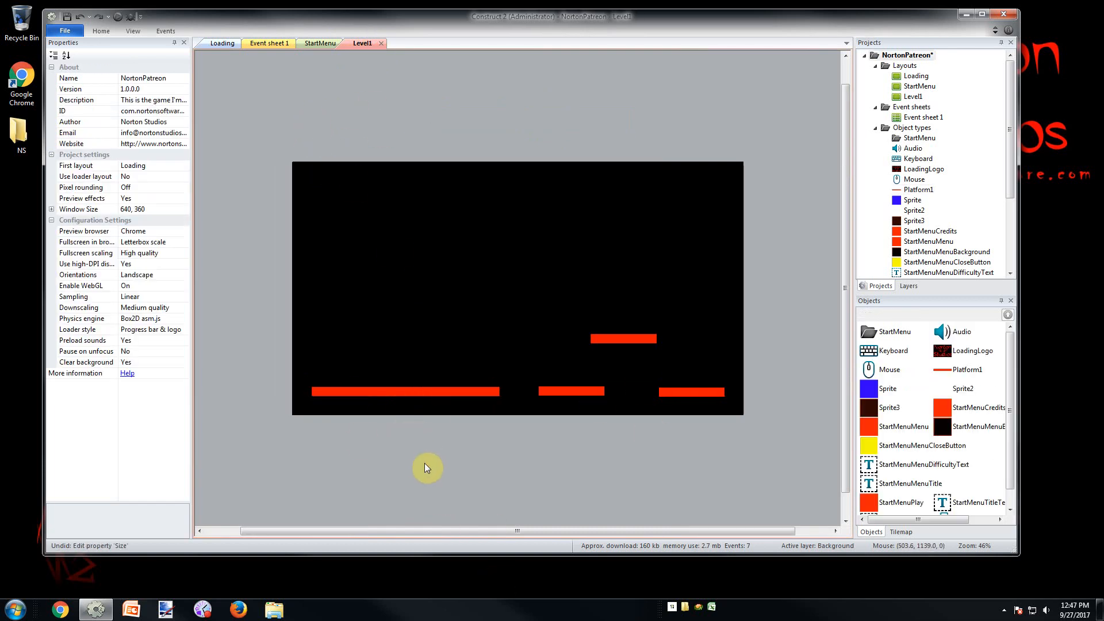
{"action": "key", "text": "ctrl+z"}
{"action": "key", "text": "ctrl+z"}
{"action": "key", "text": "ctrl+z"}
{"action": "key", "text": "ctrl+z"}
{"action": "key", "text": "ctrl+z"}
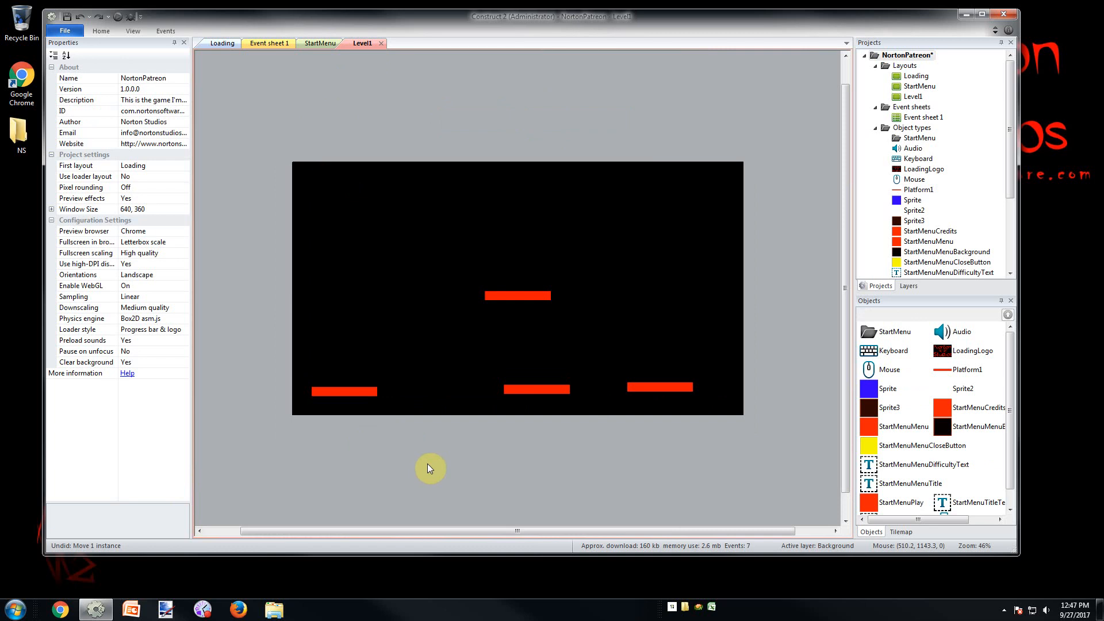
Step: Stretch the lower-left platform to roughly twice its width and reposition the other three, moving the raised one down between the two lower platforms
{"action": "left_click", "coordinate": [363, 397]}
{"action": "left_click_drag", "start_coordinate": [384, 392], "coordinate": [584, 390]}
{"action": "left_click_drag", "start_coordinate": [668, 389], "coordinate": [671, 390]}
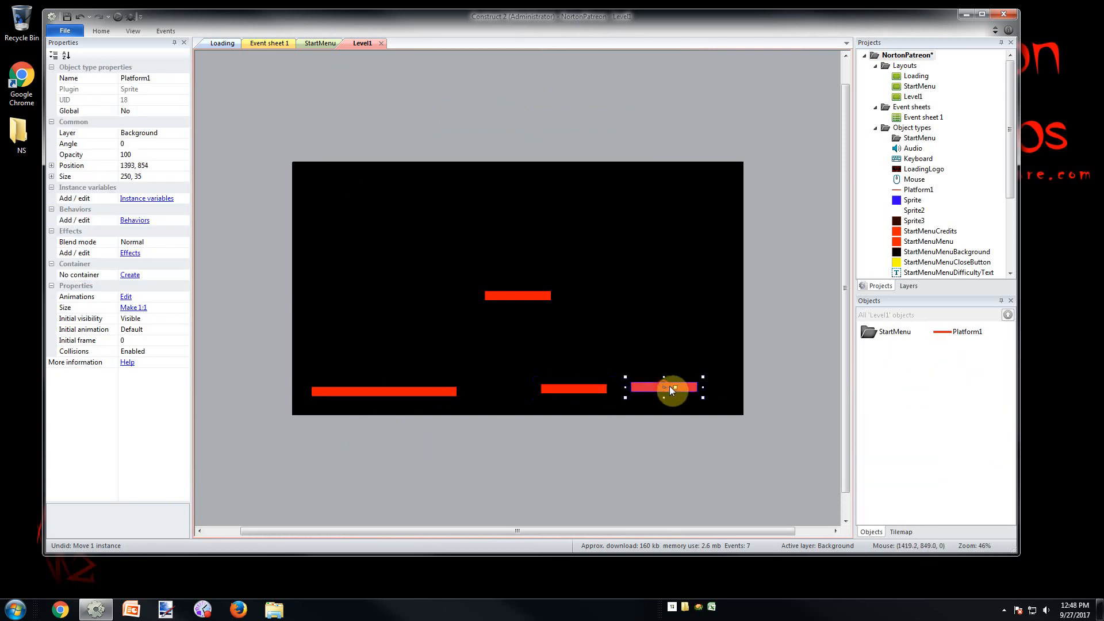
{"action": "left_click_drag", "start_coordinate": [583, 387], "coordinate": [536, 391]}
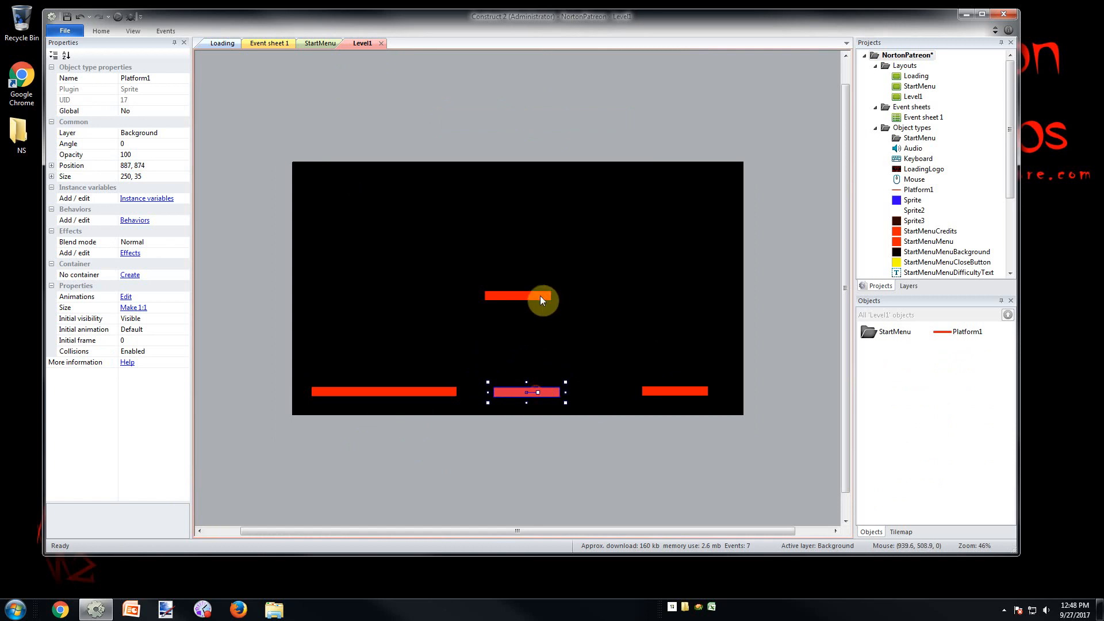
{"action": "left_click_drag", "start_coordinate": [541, 300], "coordinate": [642, 362]}
Step: Raise the lower-right platform and place copies climbing through Level1, ending with a 597 by 35 platform near the upper-right edge
{"action": "left_click", "coordinate": [698, 392]}
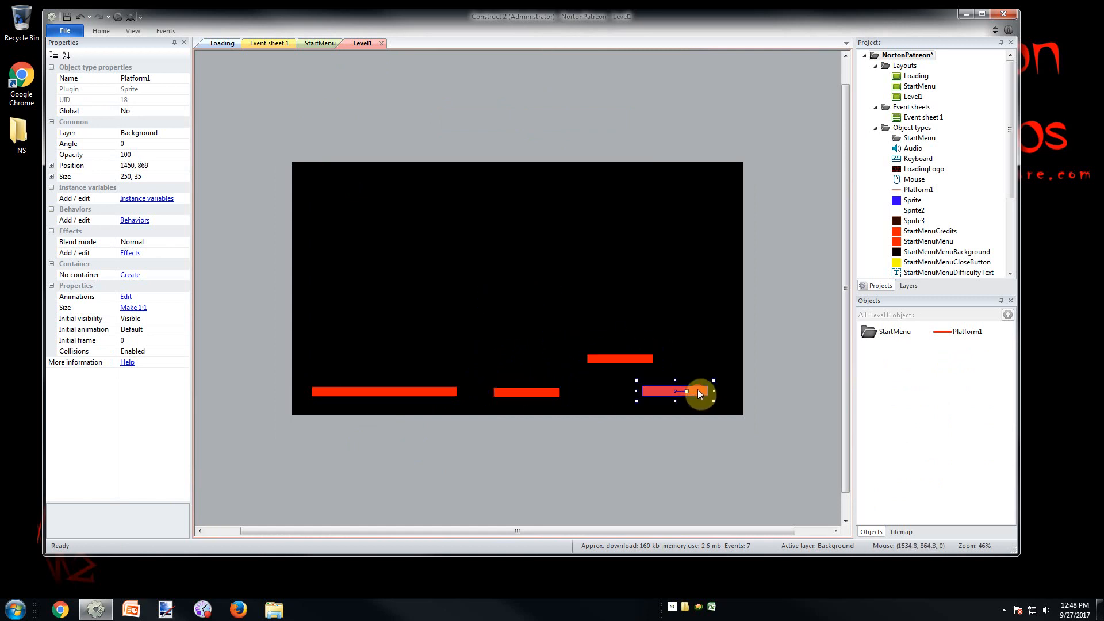
{"action": "left_click_drag", "start_coordinate": [698, 388], "coordinate": [724, 204]}
{"action": "left_click", "coordinate": [619, 442]}
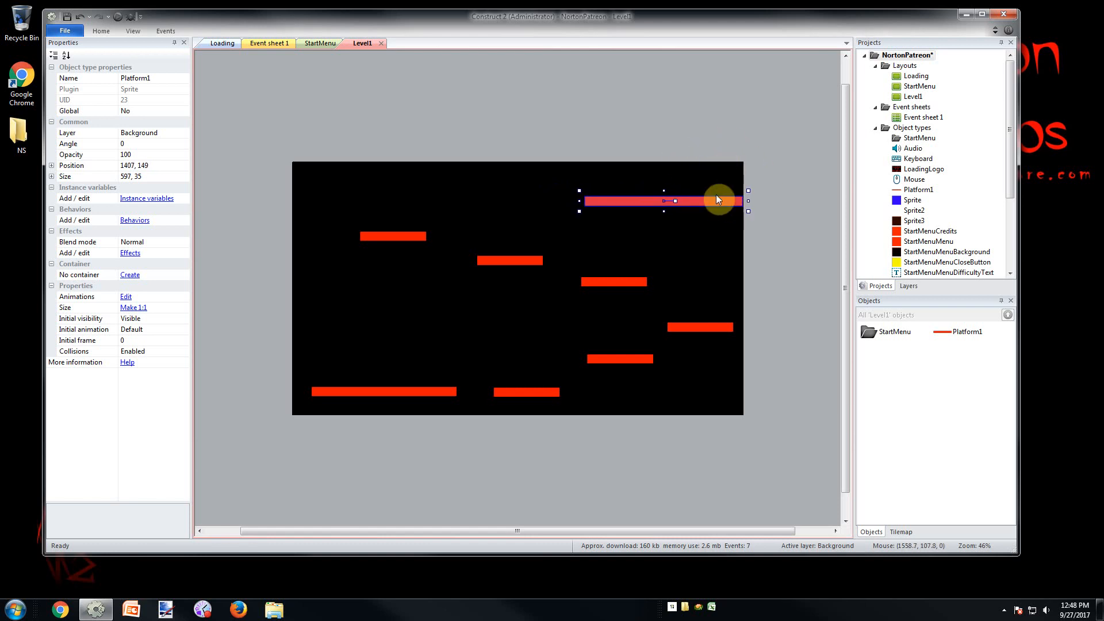
{"action": "left_click", "coordinate": [775, 215]}
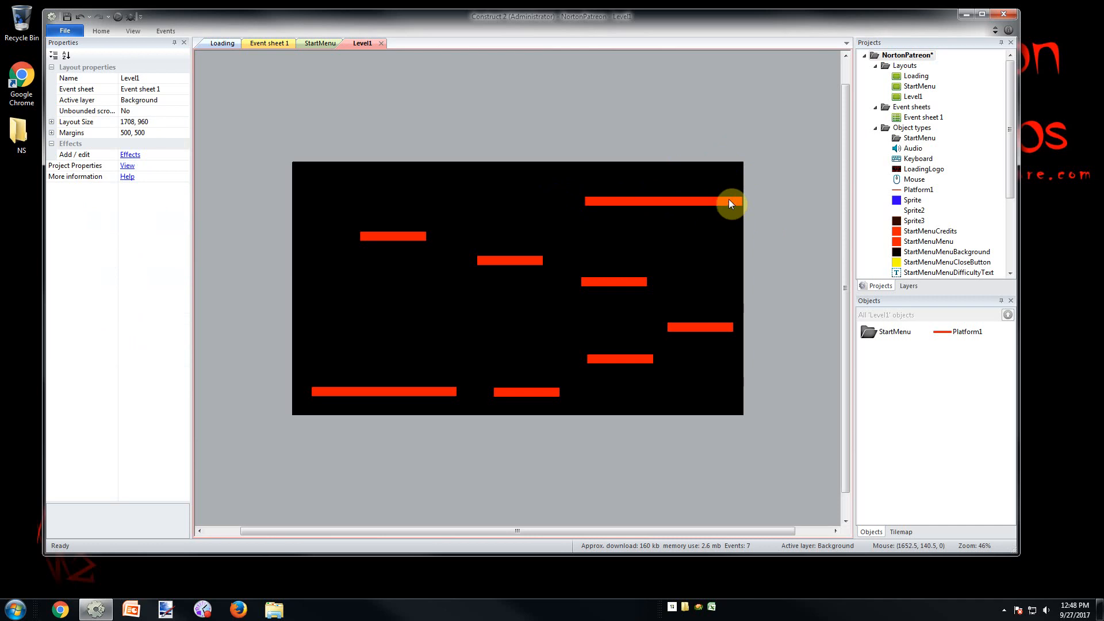
Step: Nudge the long upper platform right to position 1412, 149 so it meets the layout's right edge
{"action": "left_click", "coordinate": [729, 200]}
{"action": "key", "text": "Right"}
{"action": "key", "text": "Right"}
{"action": "key", "text": "Right"}
{"action": "left_click", "coordinate": [826, 302]}
{"action": "left_click", "coordinate": [730, 202]}
{"action": "left_click", "coordinate": [810, 278]}
{"action": "left_click", "coordinate": [712, 205]}
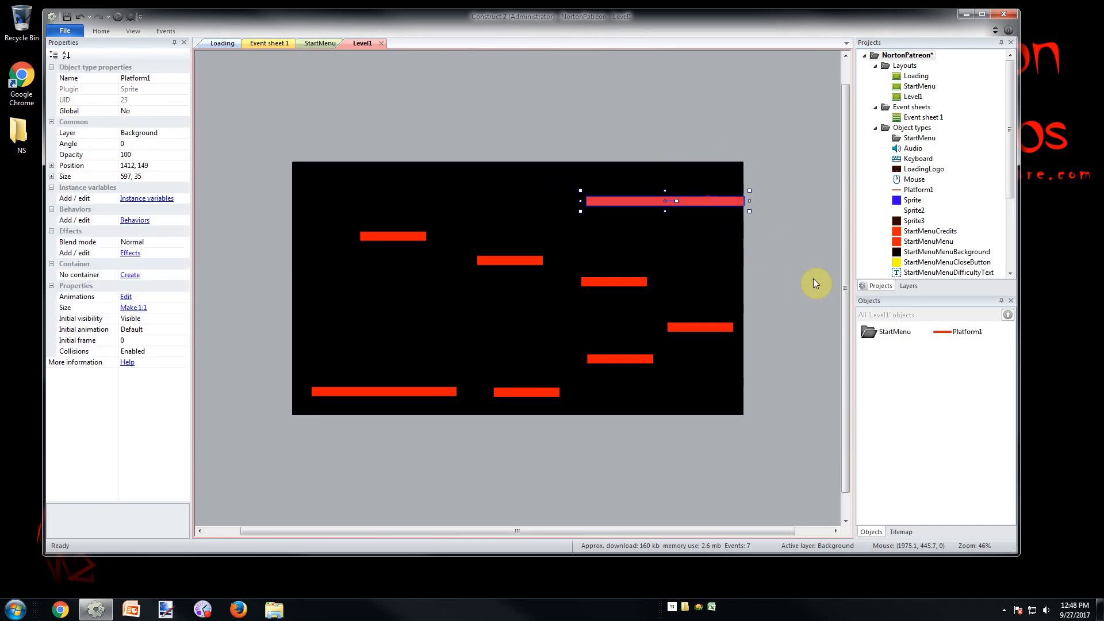
{"action": "left_click", "coordinate": [813, 277]}
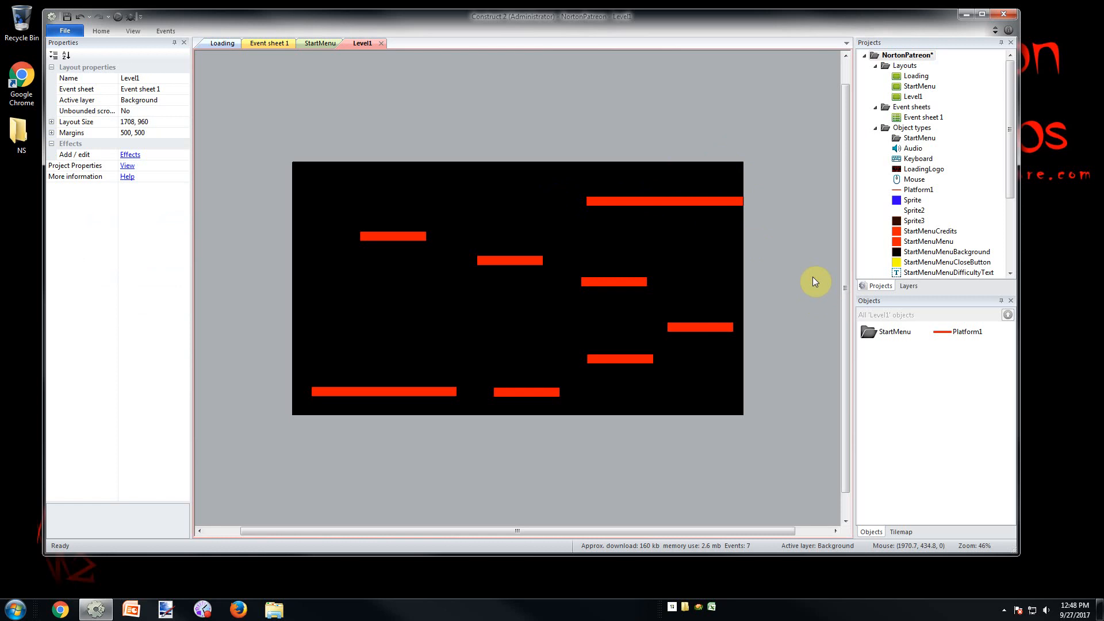
Step: Place a copy of the upper-left platform between it and the long upper platform
{"action": "left_click", "coordinate": [405, 236]}
{"action": "left_click_drag", "start_coordinate": [412, 235], "coordinate": [532, 219], "text": "ctrl"}
{"action": "left_click", "coordinate": [752, 406]}
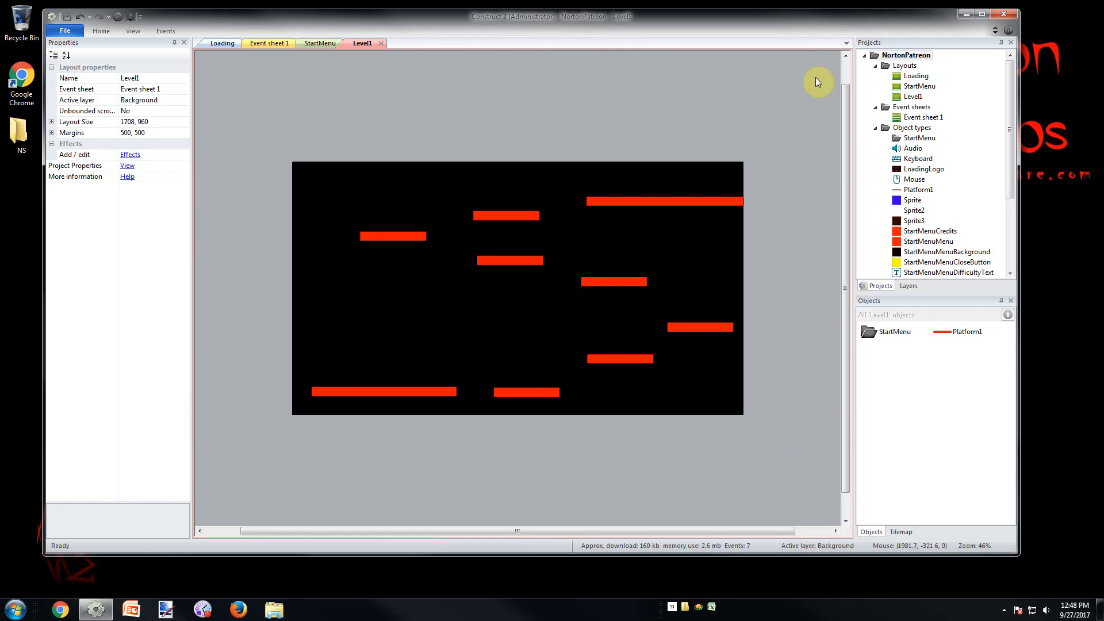
Step: Examine the upper-left platform's properties and compare the Background and Game layers of Level1
{"action": "left_click", "coordinate": [403, 238]}
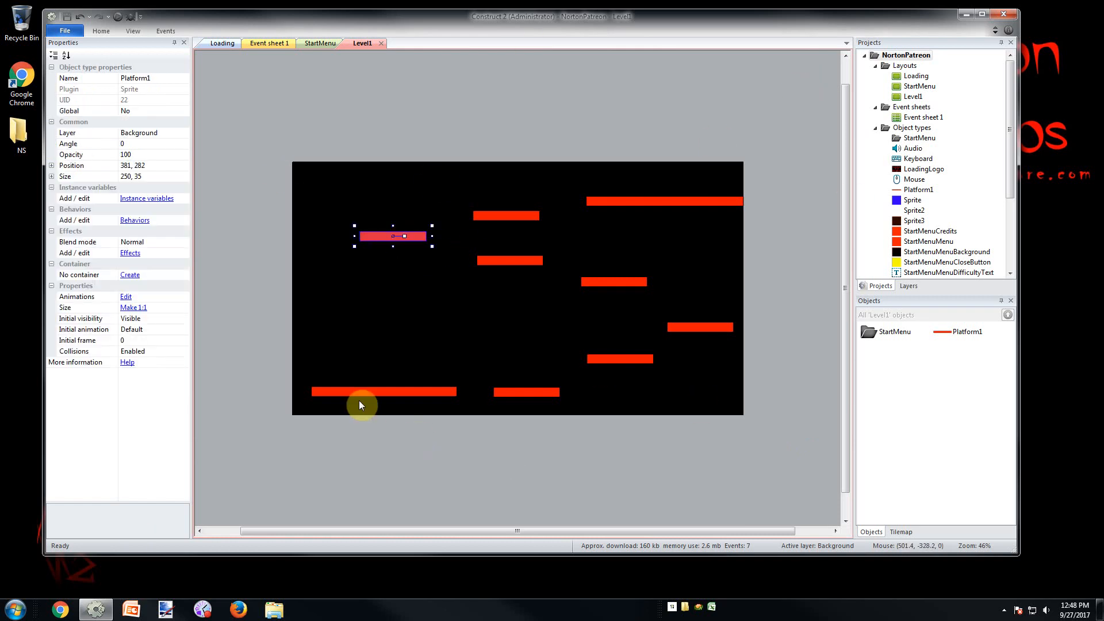
{"action": "left_click", "coordinate": [748, 477]}
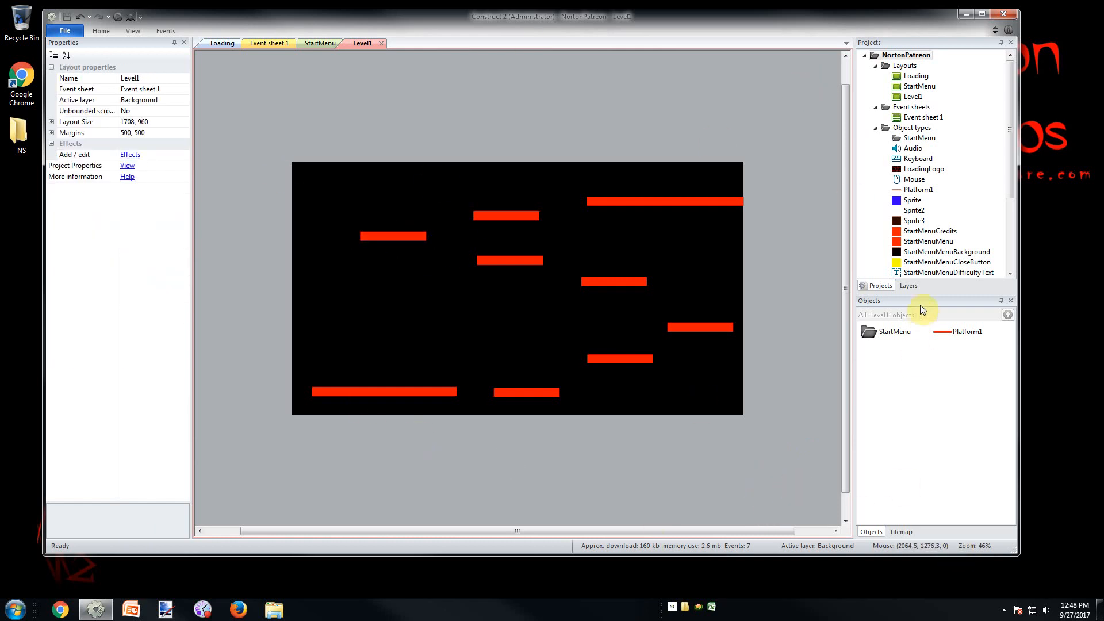
{"action": "left_click", "coordinate": [909, 292]}
{"action": "left_click", "coordinate": [895, 113]}
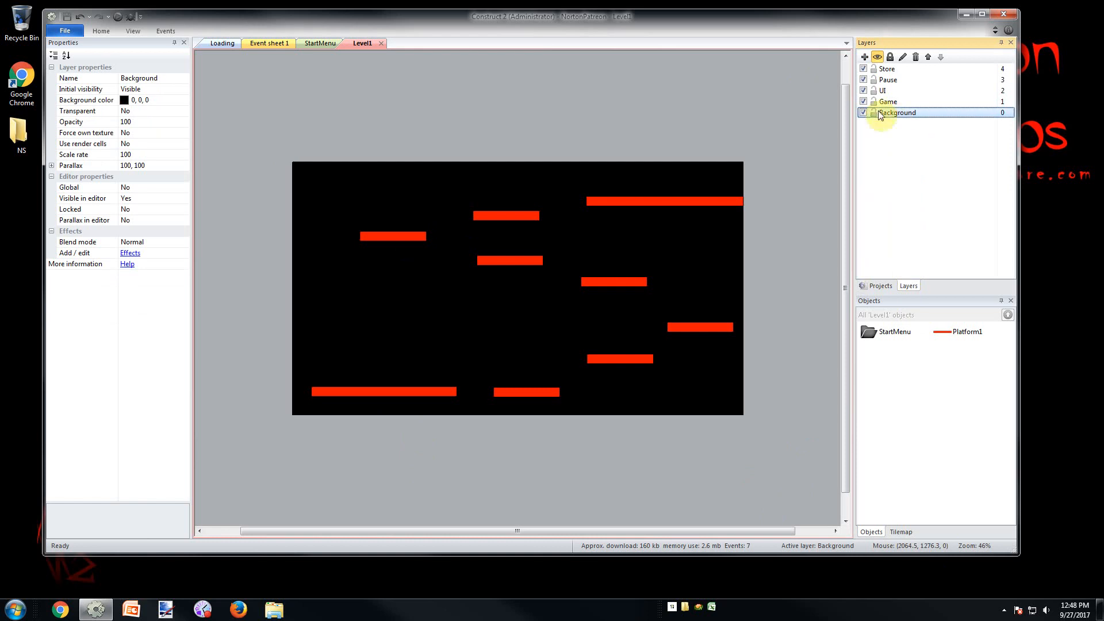
{"action": "left_click", "coordinate": [889, 104]}
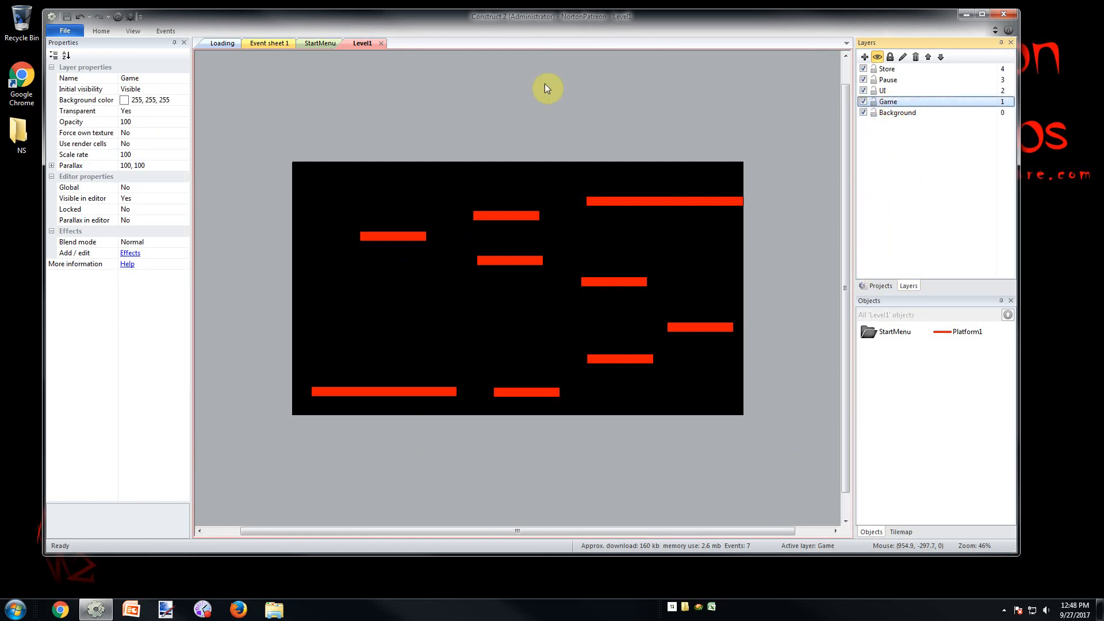
{"action": "left_click", "coordinate": [546, 88]}
{"action": "left_click", "coordinate": [890, 113]}
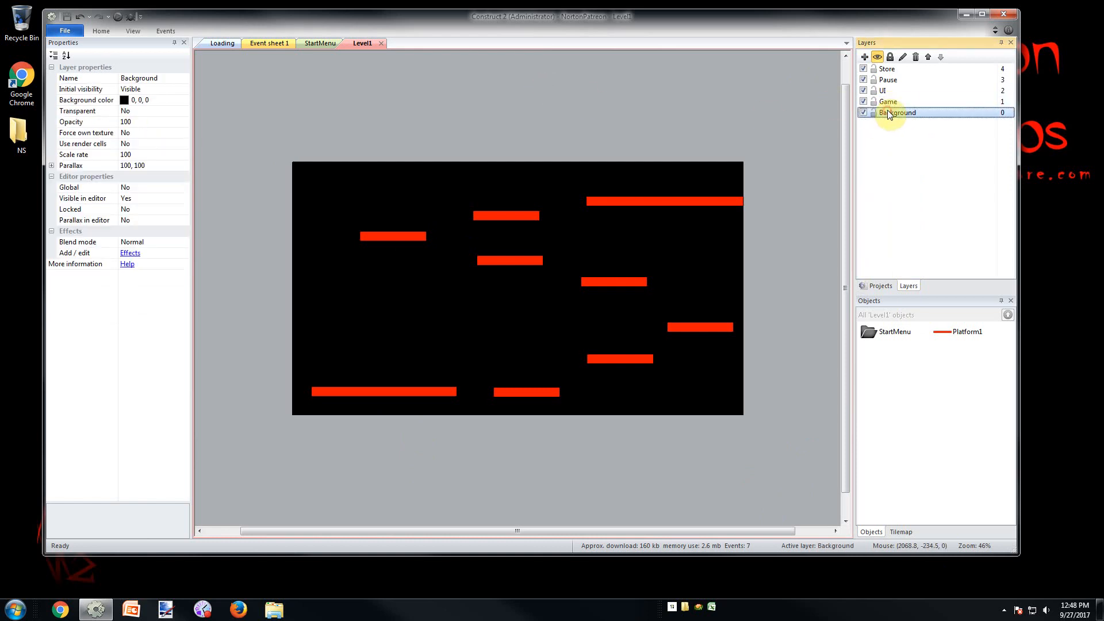
{"action": "left_click", "coordinate": [703, 111]}
{"action": "left_click", "coordinate": [890, 112]}
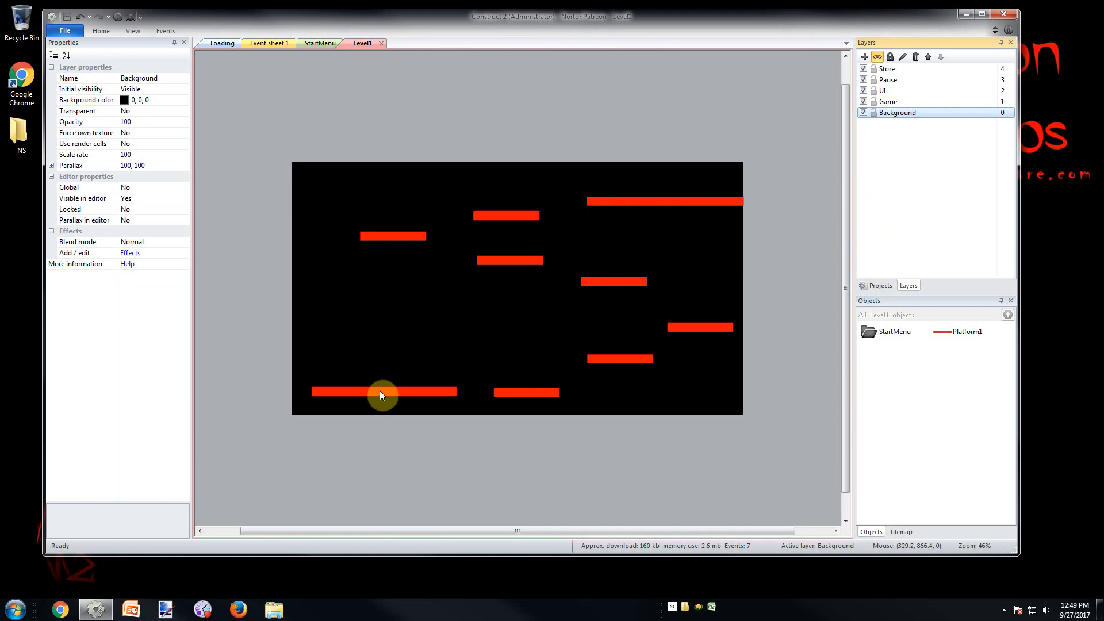
Step: Add the Solid behavior to the Platform1 object type
{"action": "left_click", "coordinate": [881, 286]}
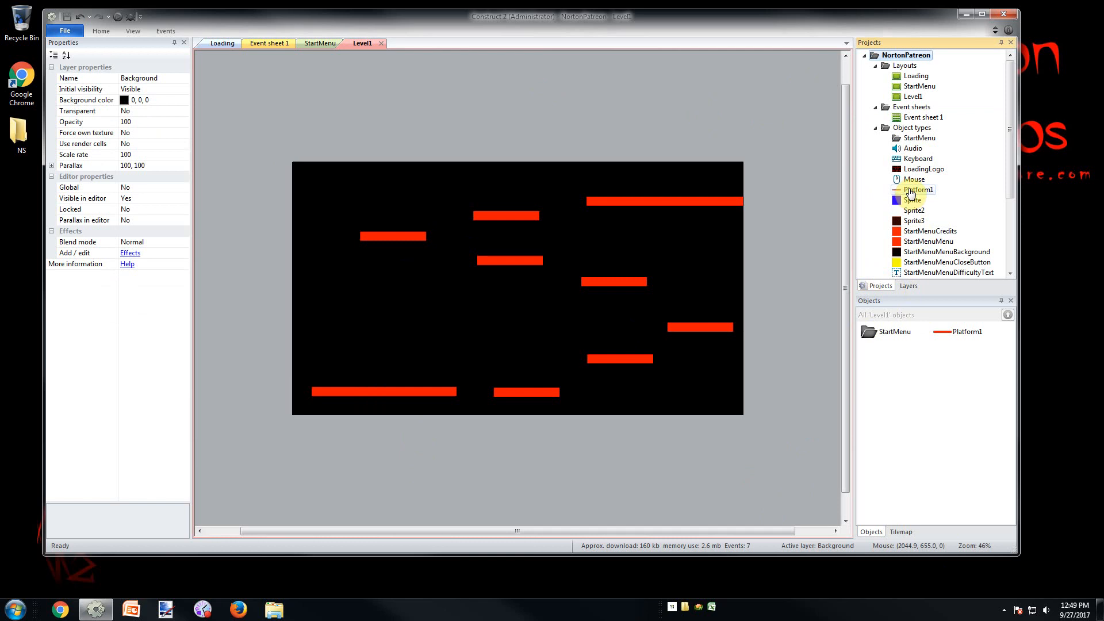
{"action": "left_click", "coordinate": [911, 194]}
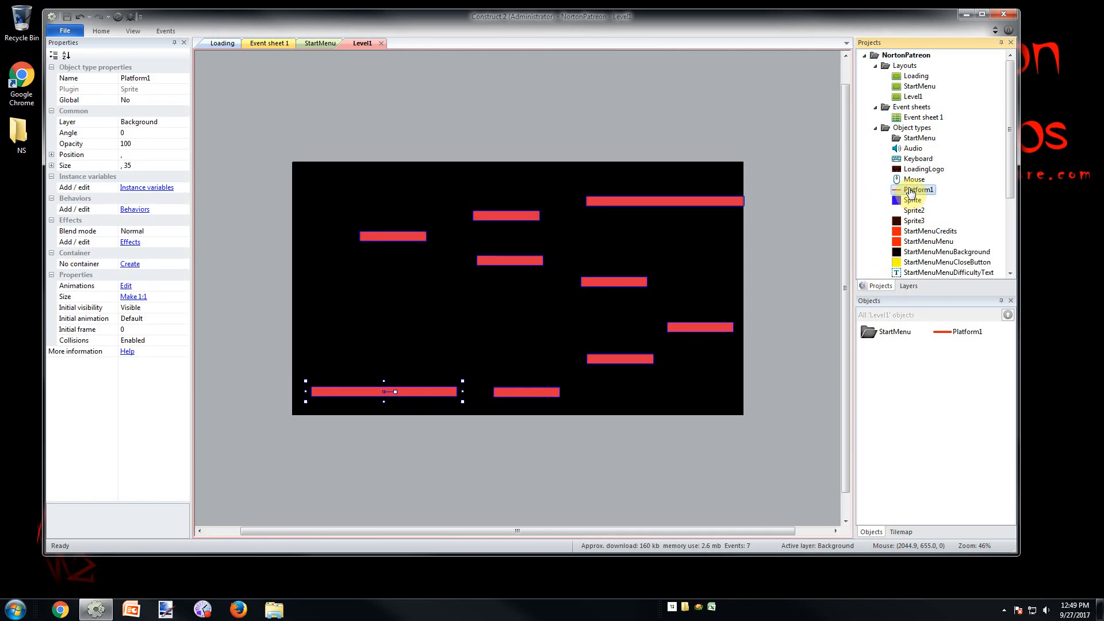
{"action": "right_click", "coordinate": [911, 193]}
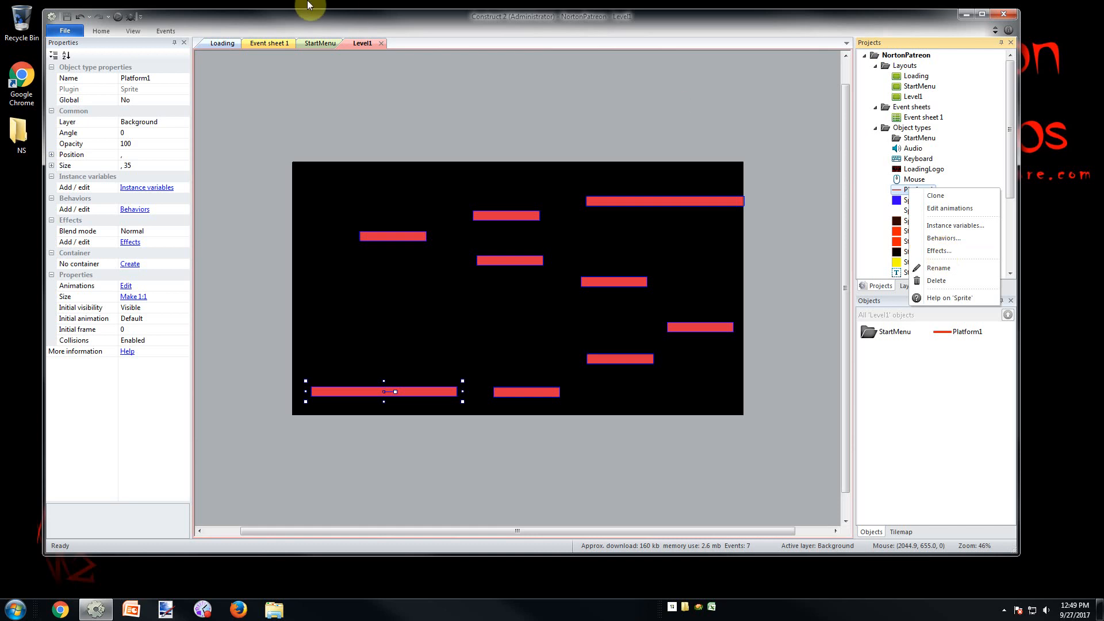
{"action": "left_click", "coordinate": [944, 240]}
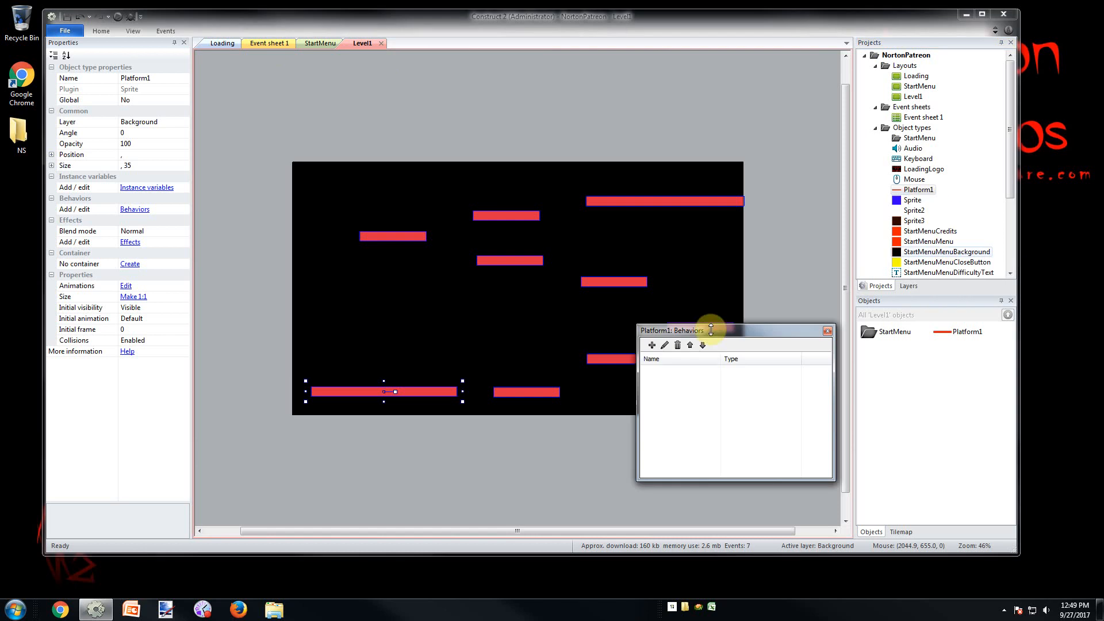
{"action": "left_click", "coordinate": [650, 345]}
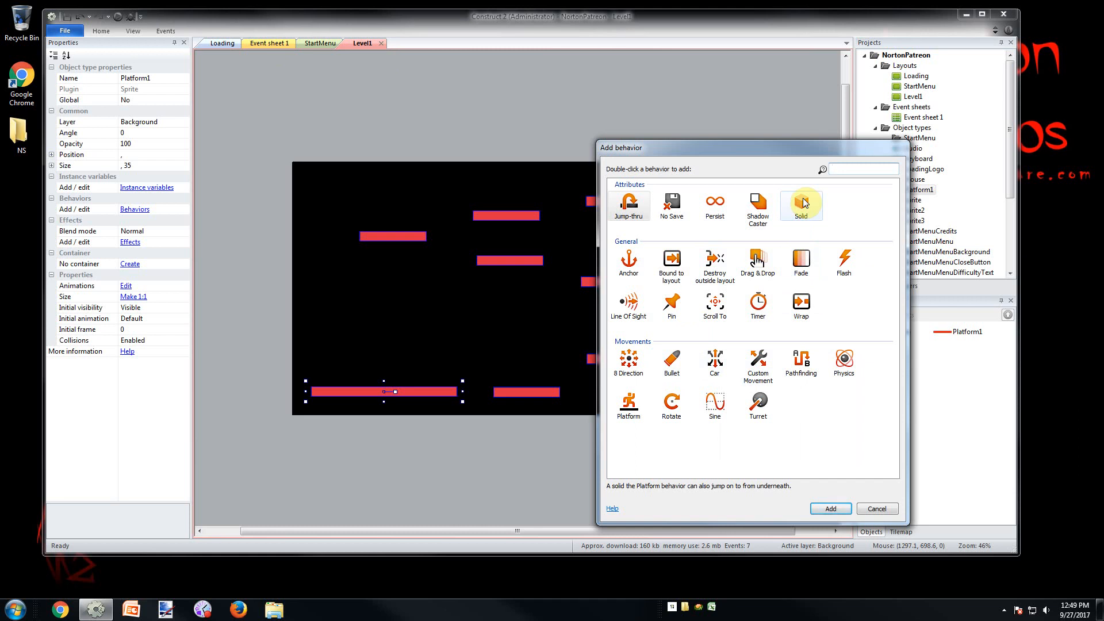
{"action": "left_click", "coordinate": [629, 405]}
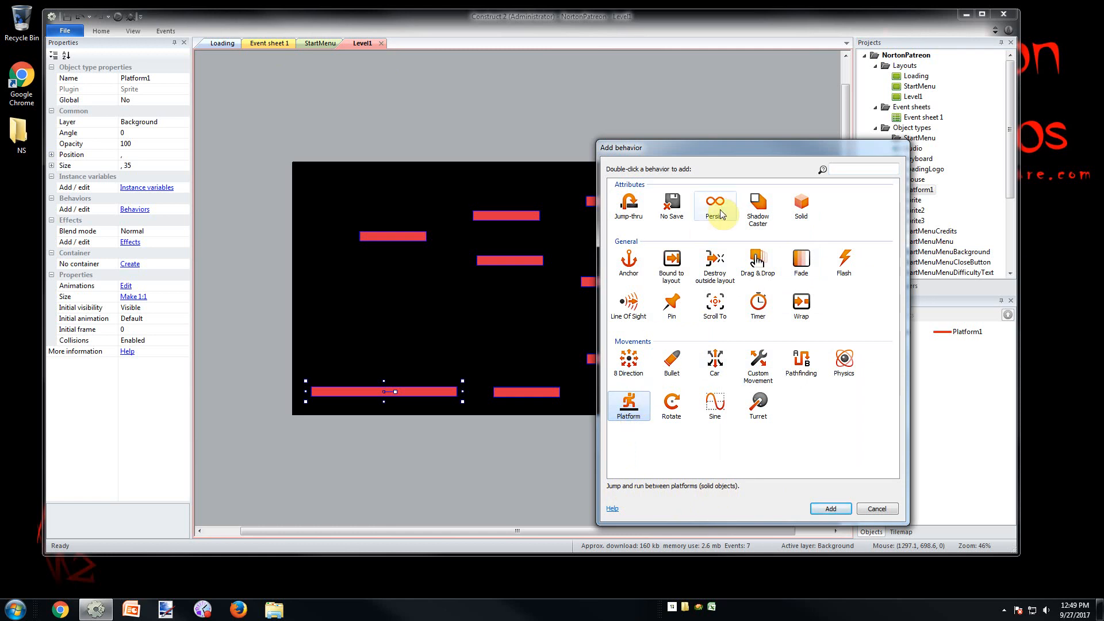
{"action": "double_click", "coordinate": [803, 209]}
{"action": "left_click", "coordinate": [830, 328]}
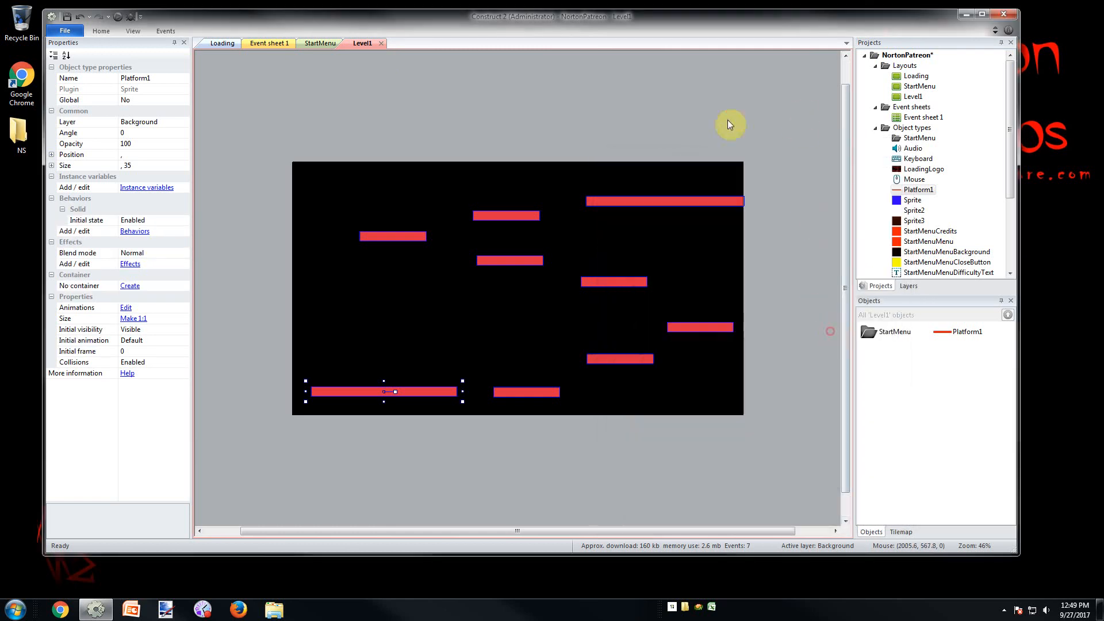
{"action": "left_click", "coordinate": [728, 121]}
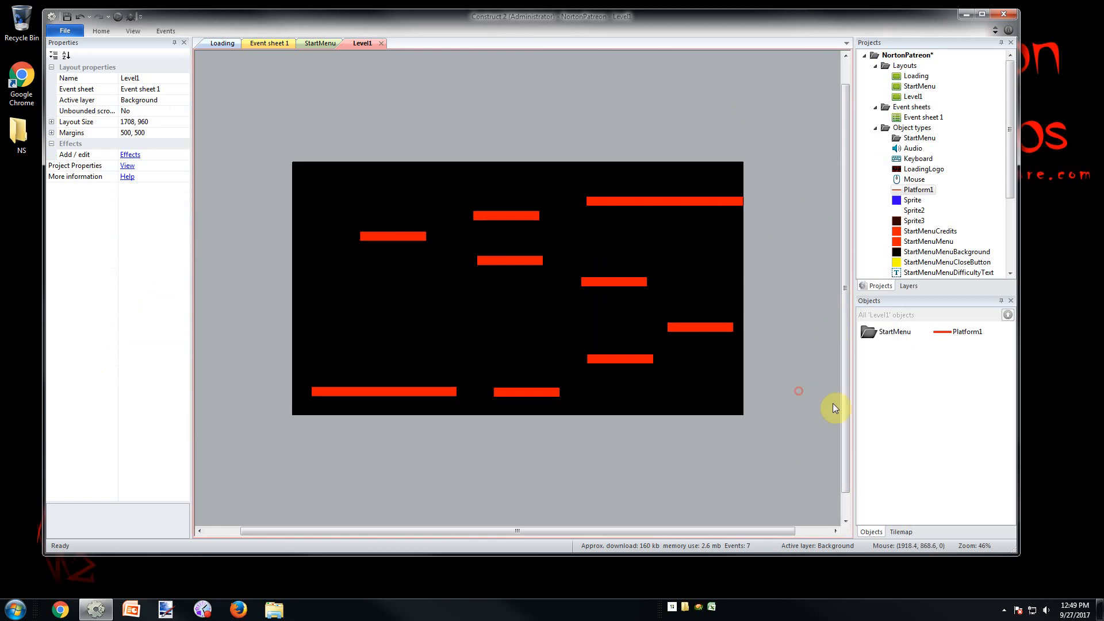
Step: Insert a new Sprite object on the Game layer, just above the upper-left part of the Level1 layout
{"action": "left_click", "coordinate": [909, 287]}
{"action": "left_click", "coordinate": [887, 103]}
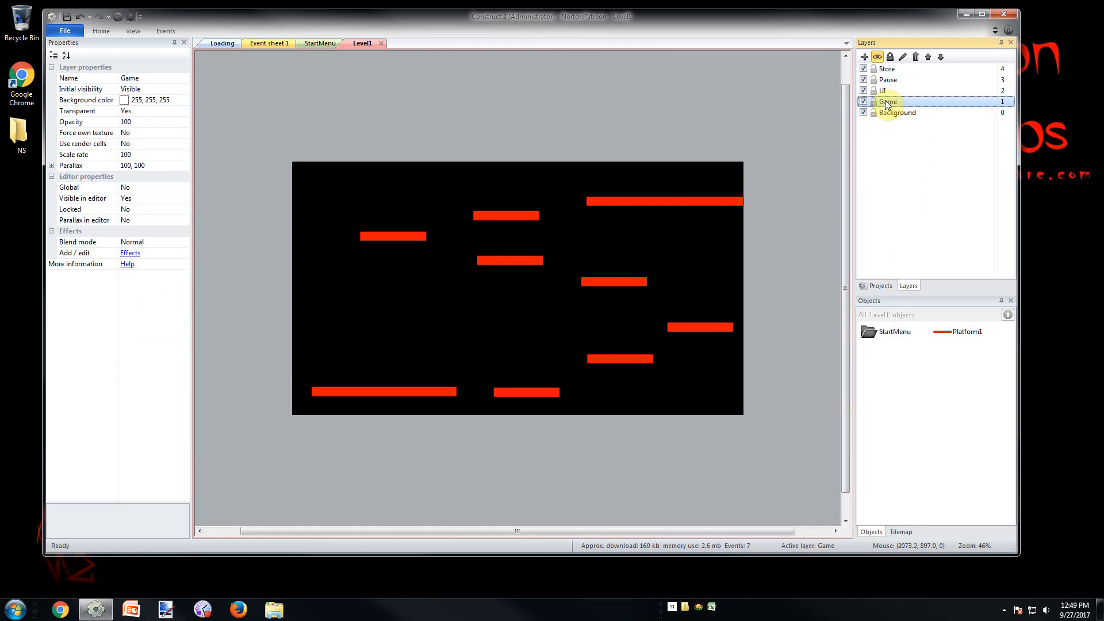
{"action": "double_click", "coordinate": [412, 115]}
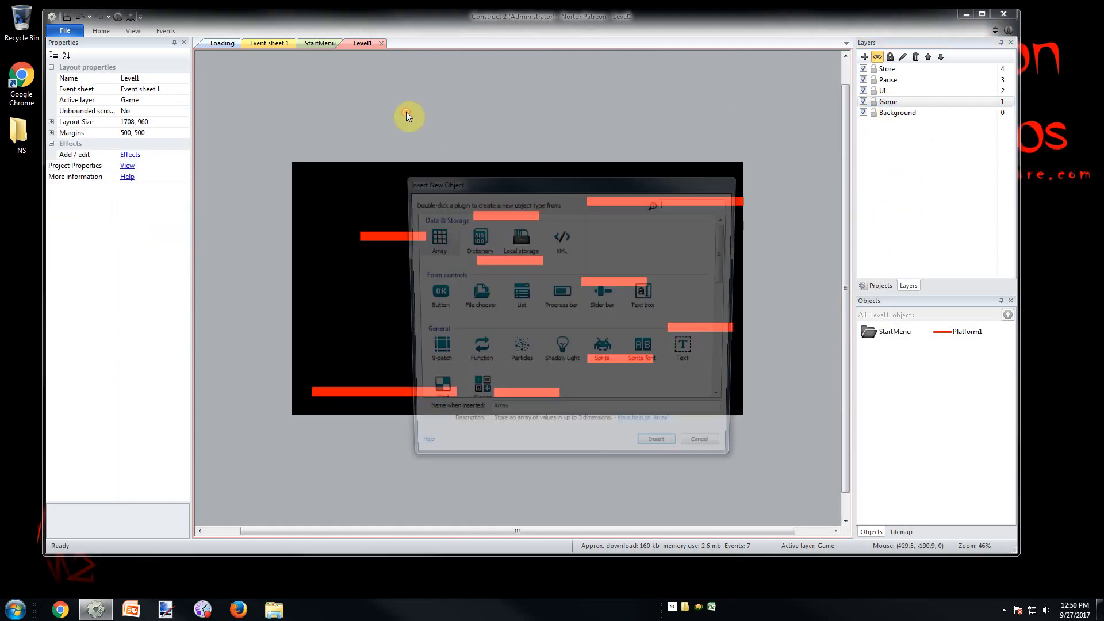
{"action": "double_click", "coordinate": [604, 353]}
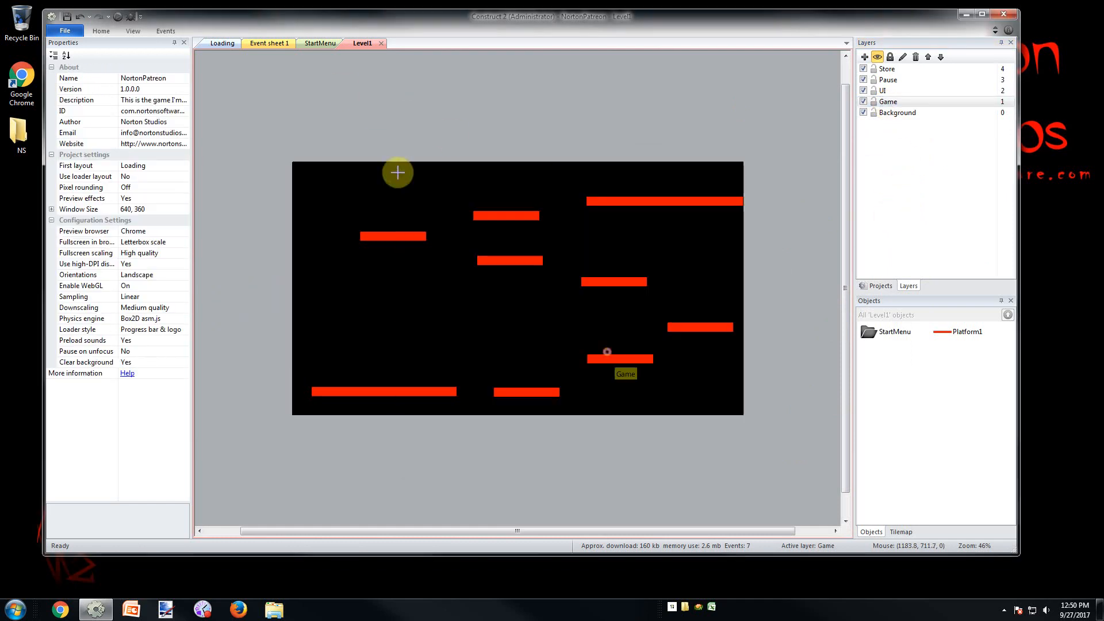
{"action": "left_click", "coordinate": [409, 150]}
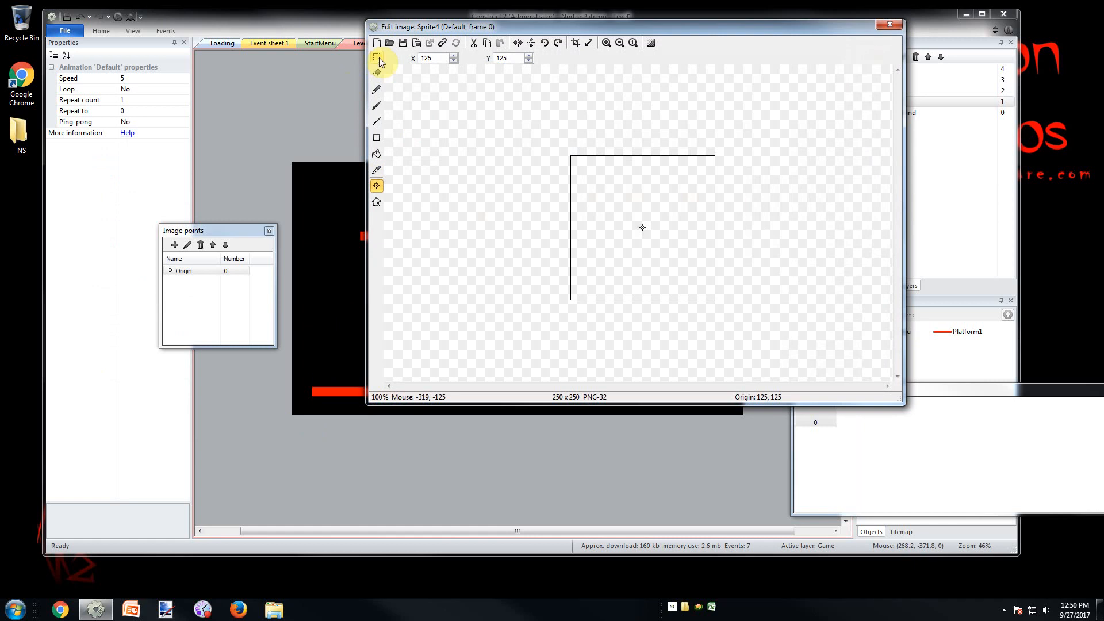
Step: Fill the new sprite's image with blue (9, 3, 251)
{"action": "left_click", "coordinate": [377, 153]}
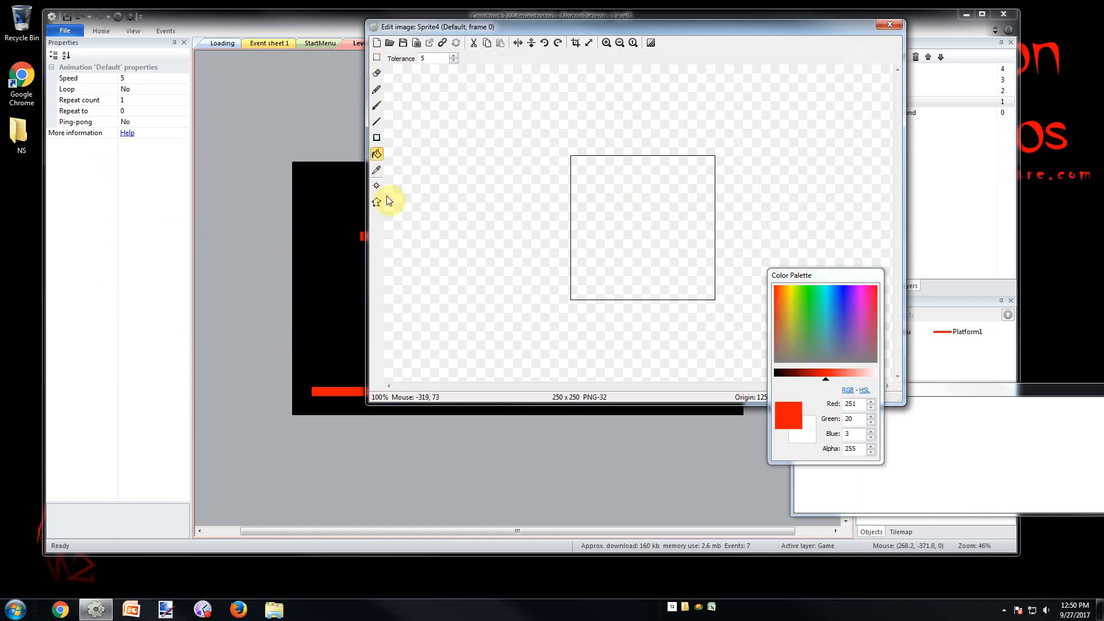
{"action": "left_click", "coordinate": [845, 298]}
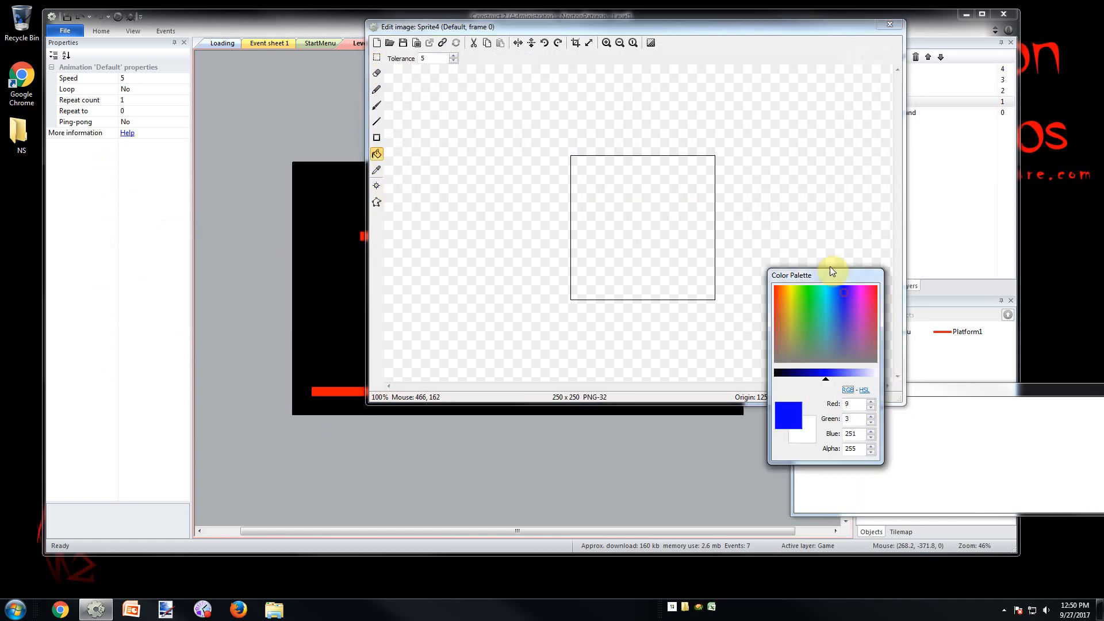
{"action": "left_click", "coordinate": [611, 198]}
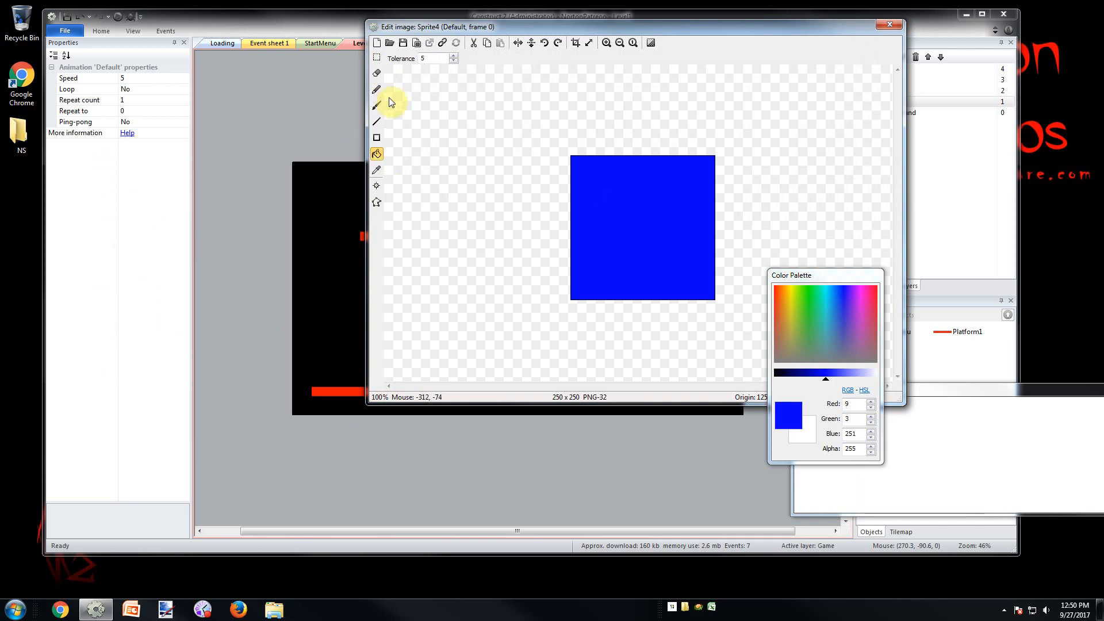
Step: Crop the blue sprite image in two passes down to 82 x 72 pixels
{"action": "left_click", "coordinate": [377, 57]}
{"action": "left_click_drag", "start_coordinate": [553, 136], "coordinate": [630, 208]}
{"action": "left_click", "coordinate": [575, 43]}
{"action": "left_click_drag", "start_coordinate": [563, 168], "coordinate": [657, 241]}
{"action": "left_click", "coordinate": [660, 243]}
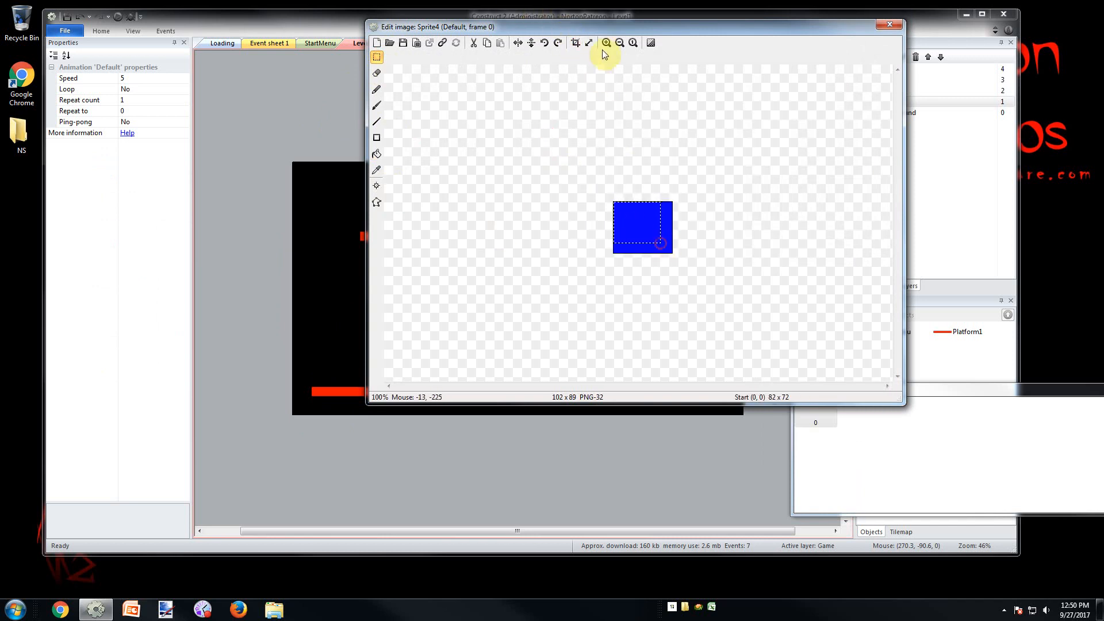
{"action": "left_click", "coordinate": [575, 42]}
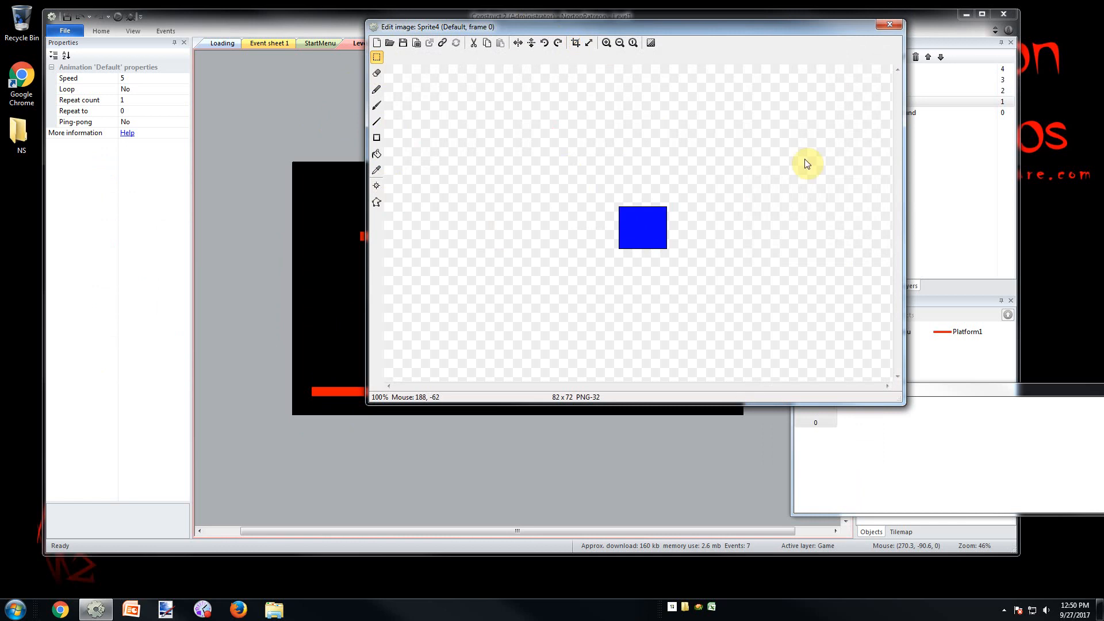
Step: Assign the sprite's origin to the middle of its image and place the sprite just above the long lower-left platform
{"action": "left_click", "coordinate": [377, 186]}
{"action": "right_click", "coordinate": [182, 268]}
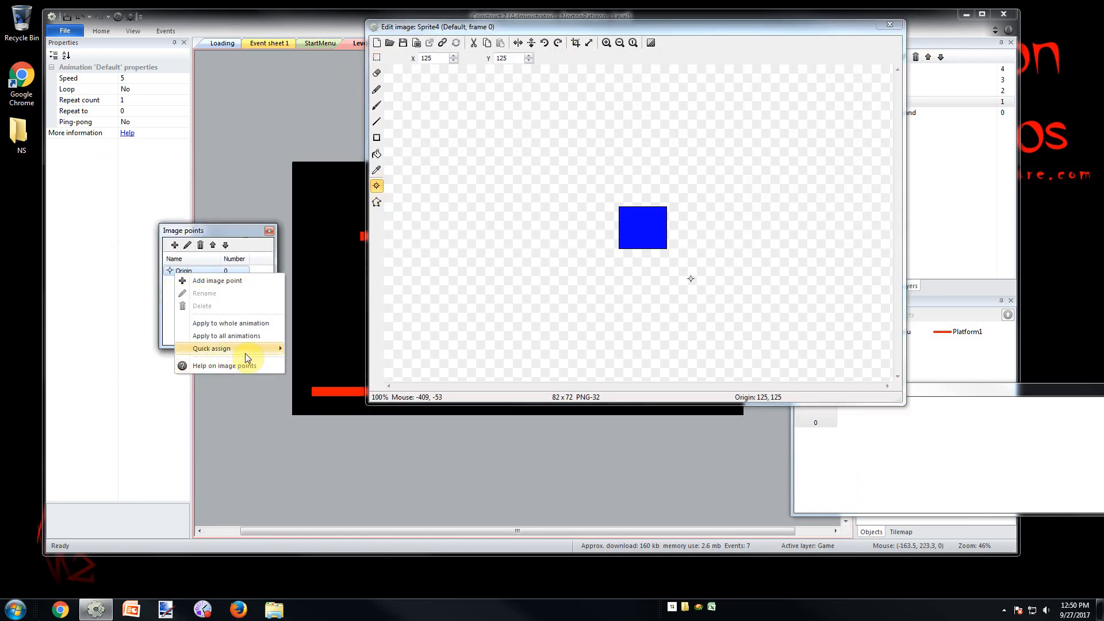
{"action": "mouse_move", "coordinate": [247, 348]}
{"action": "left_click", "coordinate": [328, 406]}
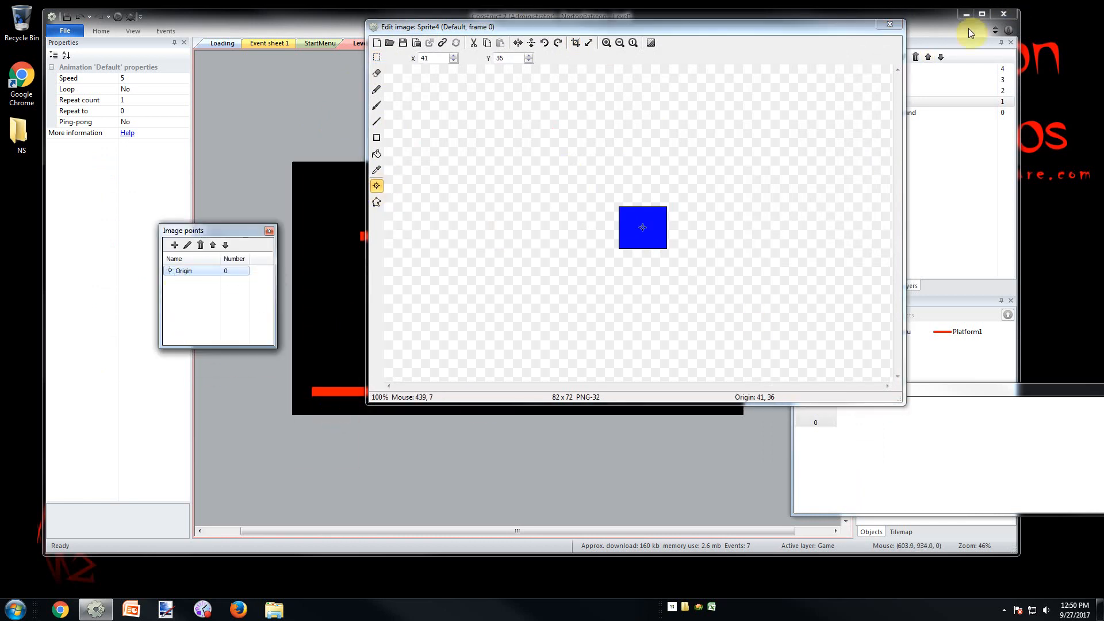
{"action": "left_click", "coordinate": [897, 26]}
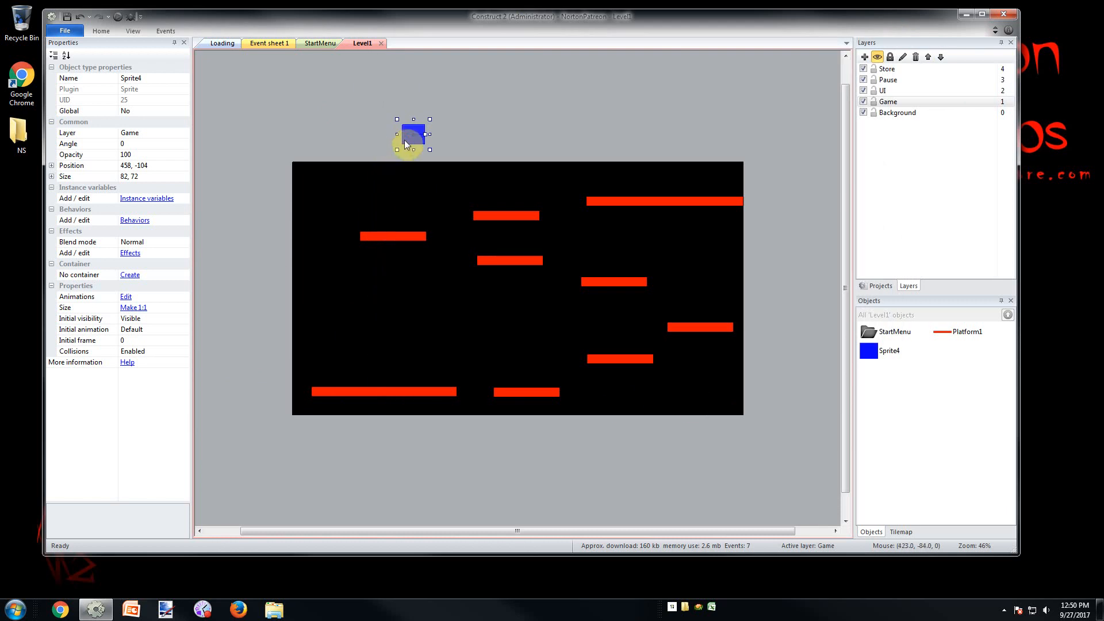
{"action": "left_click_drag", "start_coordinate": [405, 140], "coordinate": [334, 363]}
{"action": "left_click", "coordinate": [354, 477]}
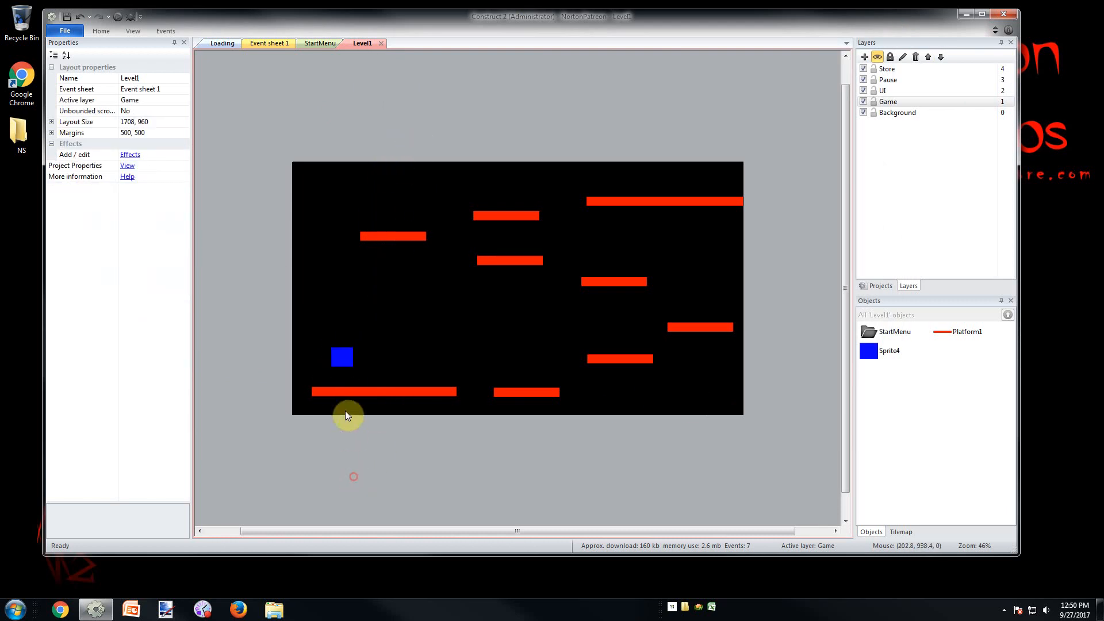
Step: Move the blue sprite slightly closer to the top of the long lower-left platform
{"action": "left_click", "coordinate": [347, 360]}
{"action": "left_click", "coordinate": [349, 441]}
{"action": "scroll", "coordinate": [276, 397], "scroll_direction": "up", "scroll_amount": 2, "text": "ctrl"}
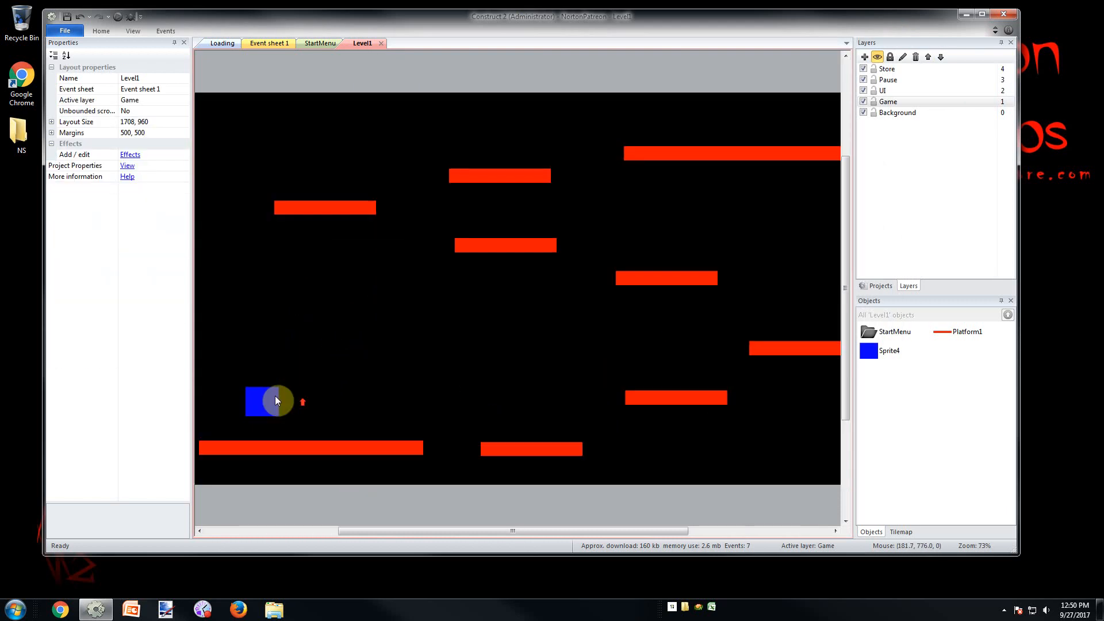
{"action": "scroll", "coordinate": [428, 531], "scroll_direction": "down", "scroll_amount": 1, "text": "ctrl"}
{"action": "scroll", "coordinate": [323, 444], "scroll_direction": "up", "scroll_amount": 2, "text": "ctrl"}
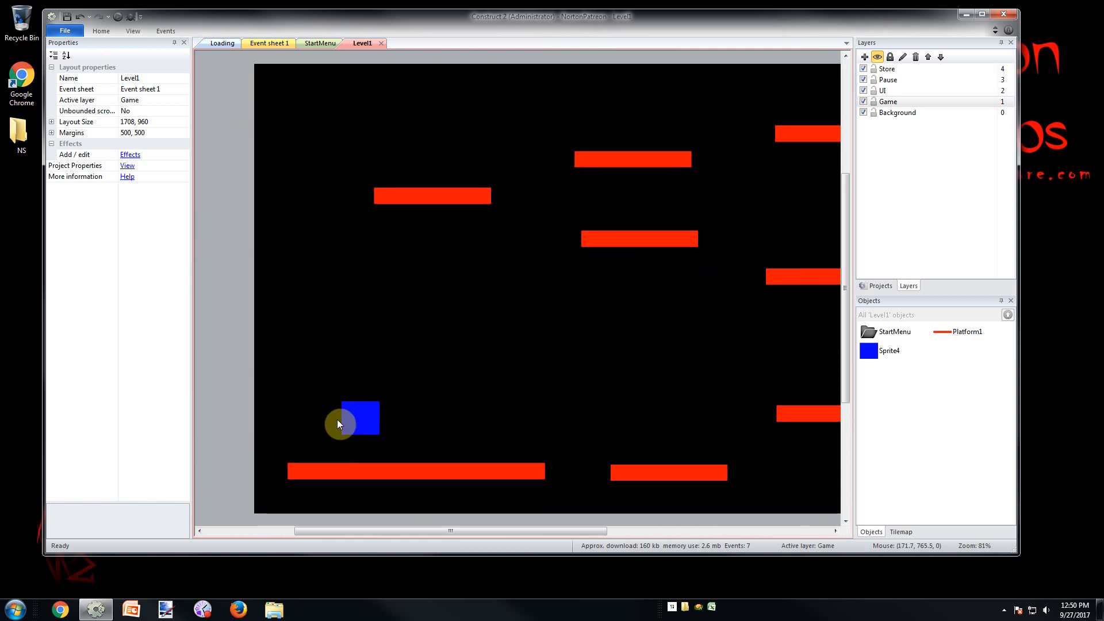
{"action": "left_click", "coordinate": [354, 425]}
{"action": "left_click", "coordinate": [385, 505]}
{"action": "scroll", "coordinate": [408, 472], "scroll_direction": "down", "scroll_amount": 4, "text": "ctrl"}
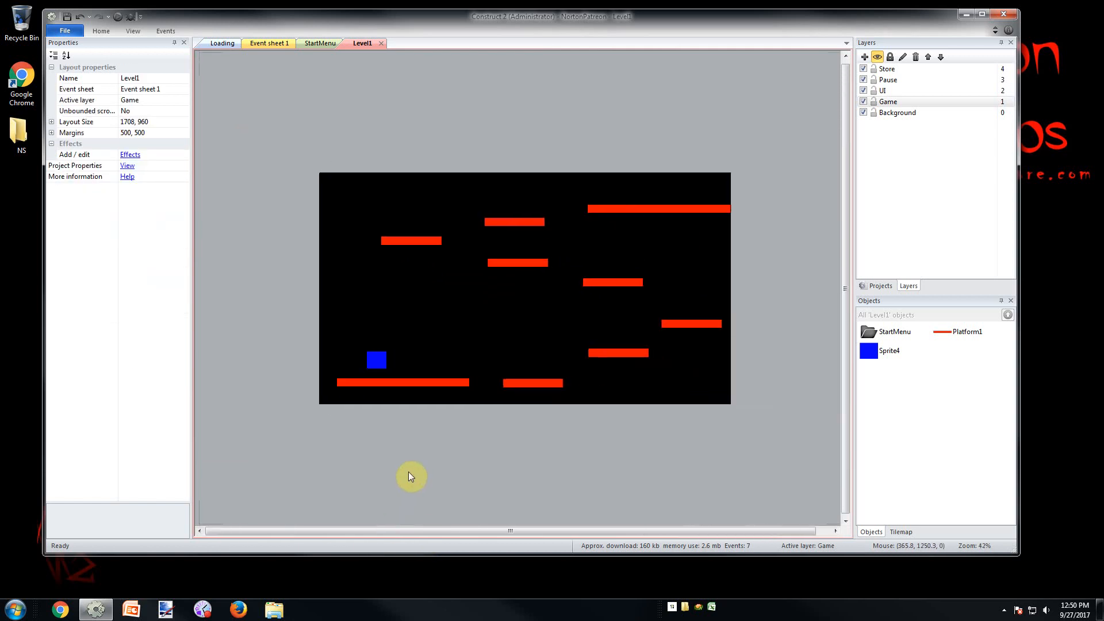
Step: Resize the blue sprite's image to 30 x 30 pixels, stretching the image to fit
{"action": "scroll", "coordinate": [350, 419], "scroll_direction": "up", "scroll_amount": 1, "text": "ctrl"}
{"action": "double_click", "coordinate": [349, 381]}
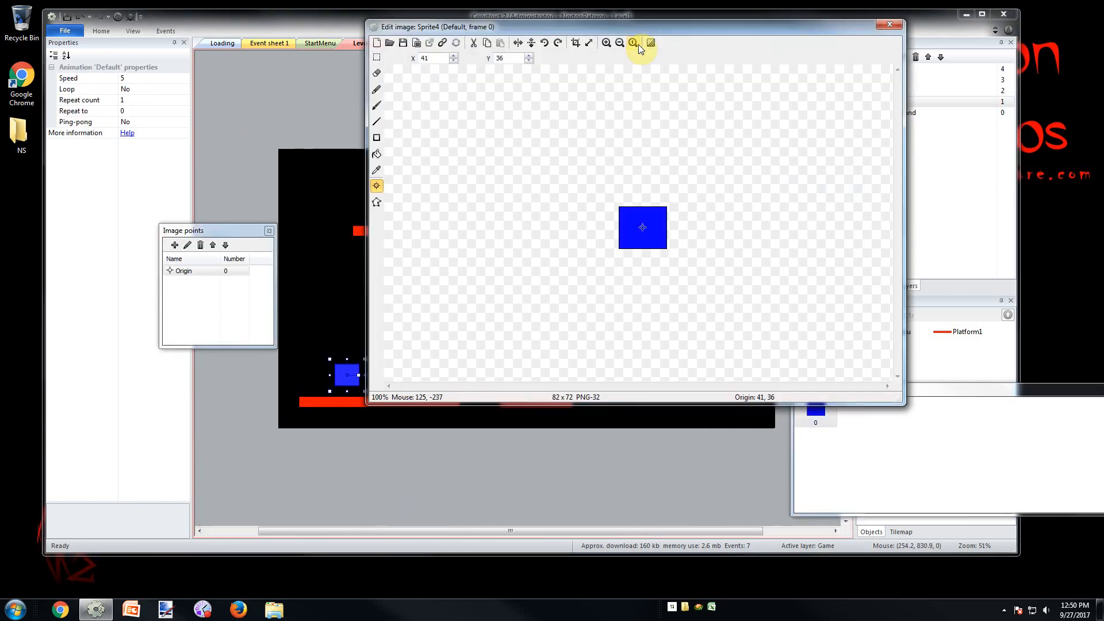
{"action": "left_click", "coordinate": [589, 43]}
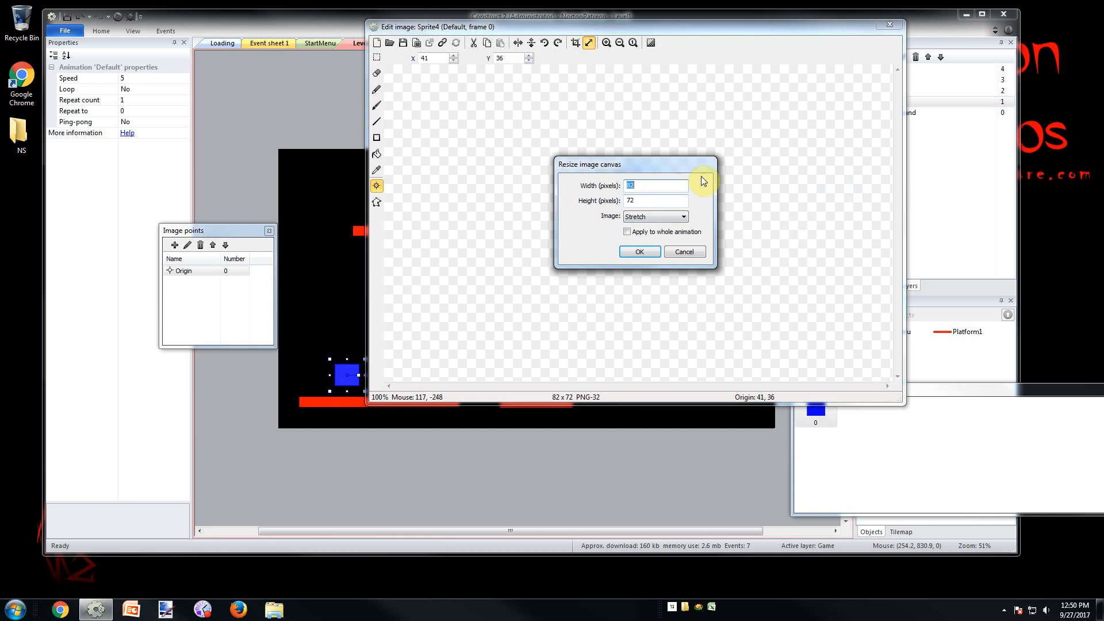
{"action": "type", "text": "30"}
{"action": "key", "text": "Tab"}
{"action": "type", "text": "30"}
{"action": "key", "text": "Tab"}
{"action": "key", "text": "Return"}
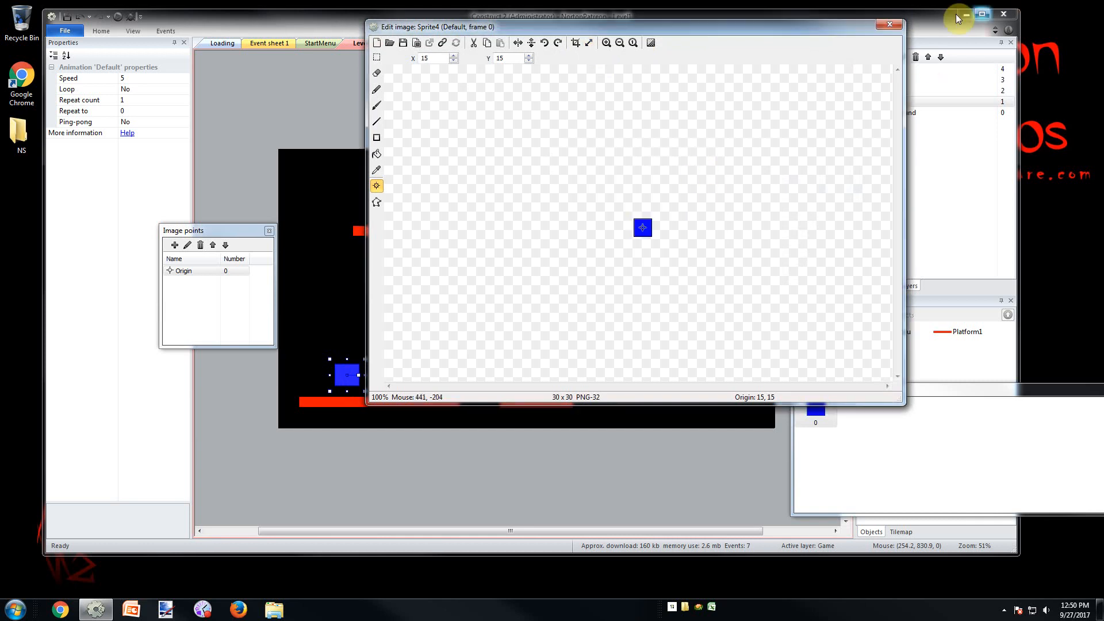
{"action": "left_click", "coordinate": [889, 24]}
Step: Move the small blue sprite to about 414, 810, just above the long lower-left platform
{"action": "left_click", "coordinate": [357, 467]}
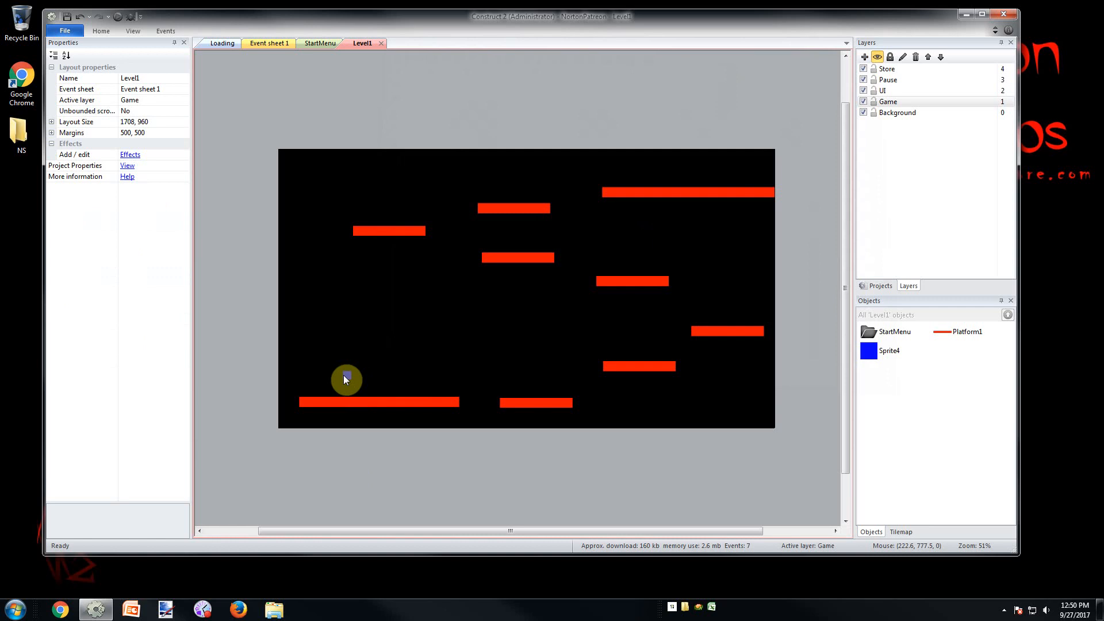
{"action": "left_click_drag", "start_coordinate": [348, 379], "coordinate": [362, 389]}
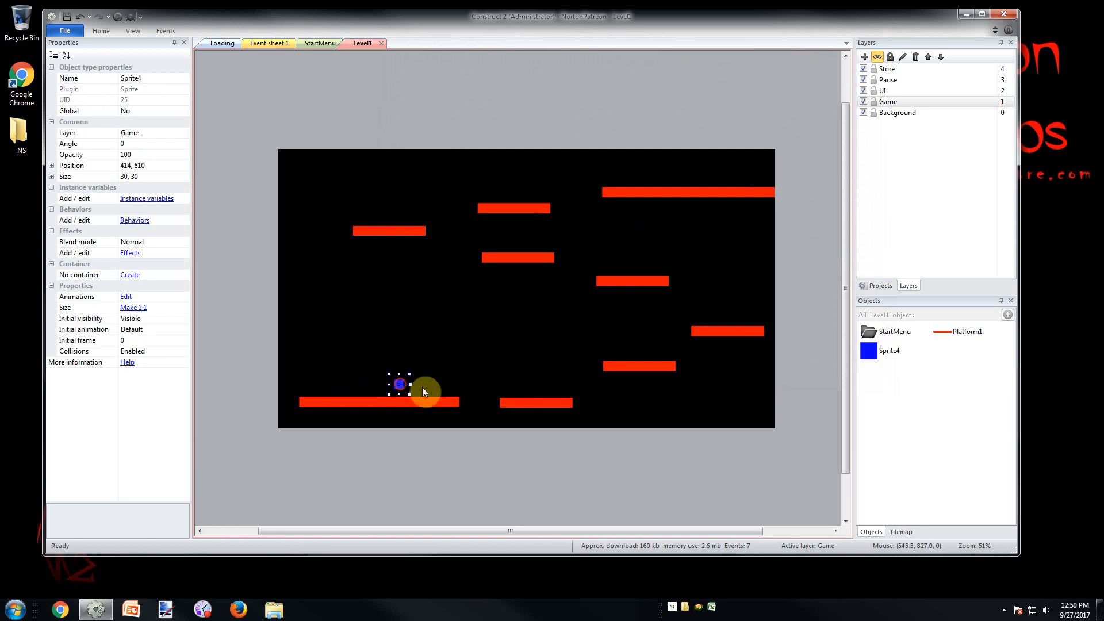
{"action": "left_click", "coordinate": [579, 454]}
Step: Shift the two short lowest platforms left, the higher one to about 1169, 780, and place a Platform1 copy at about 821, 657
{"action": "left_click_drag", "start_coordinate": [526, 398], "coordinate": [636, 372]}
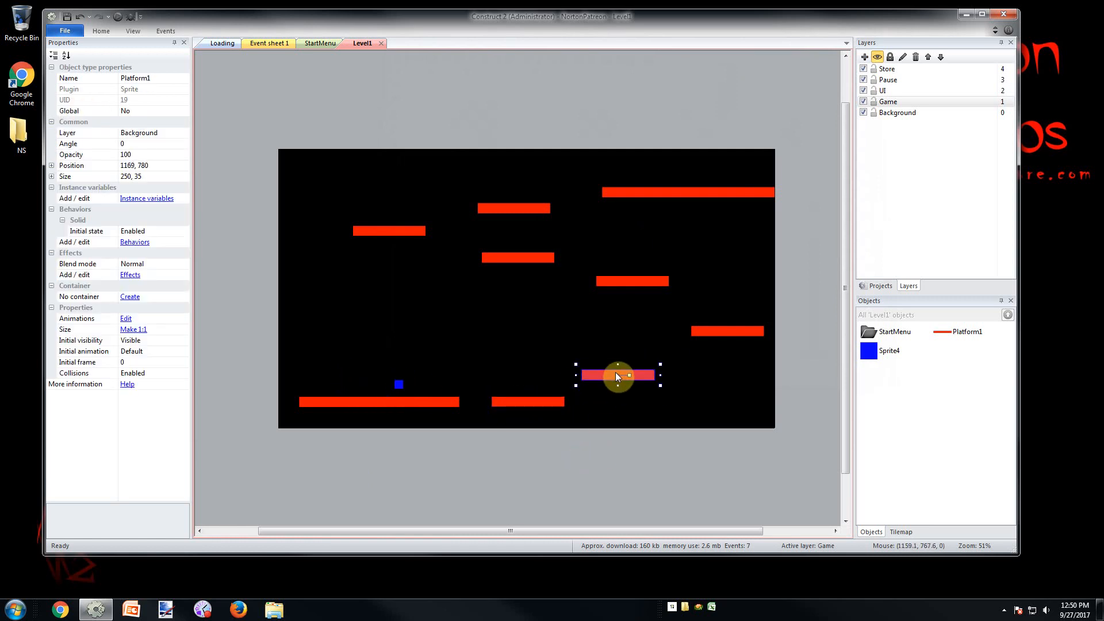
{"action": "left_click_drag", "start_coordinate": [727, 331], "coordinate": [517, 345], "text": "ctrl"}
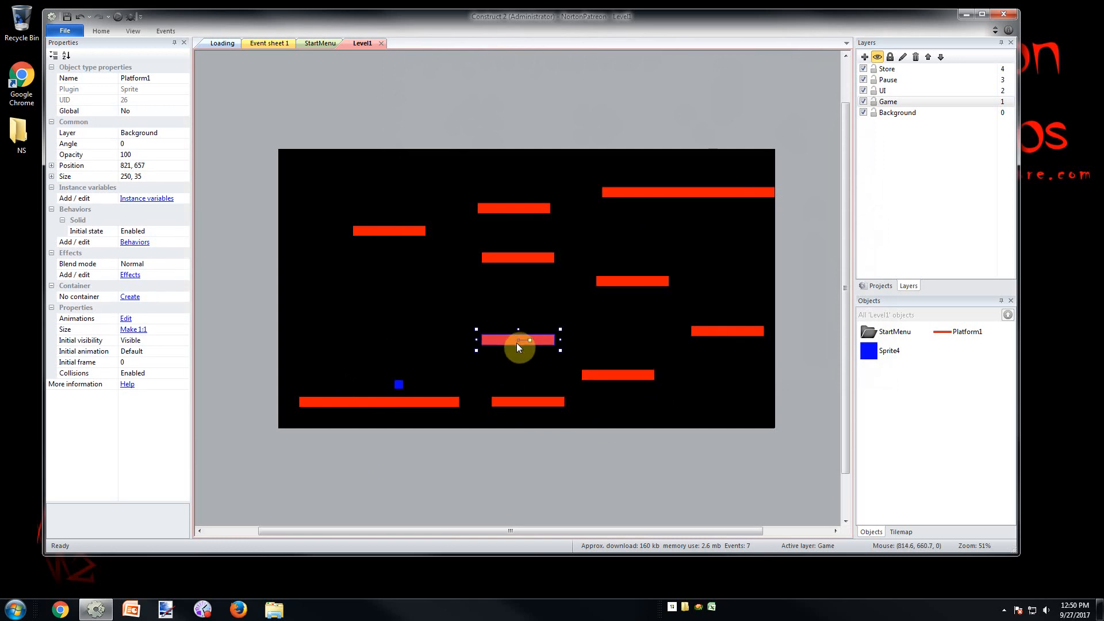